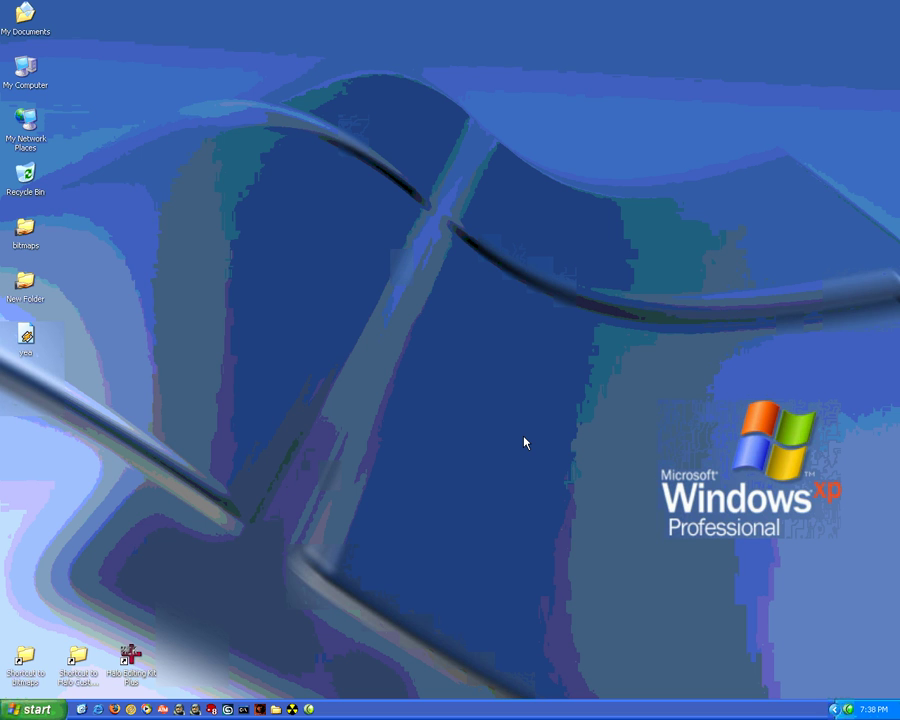
Step: Launch 3ds Max 8 from the Windows XP taskbar quick-launch icon
click(229, 711)
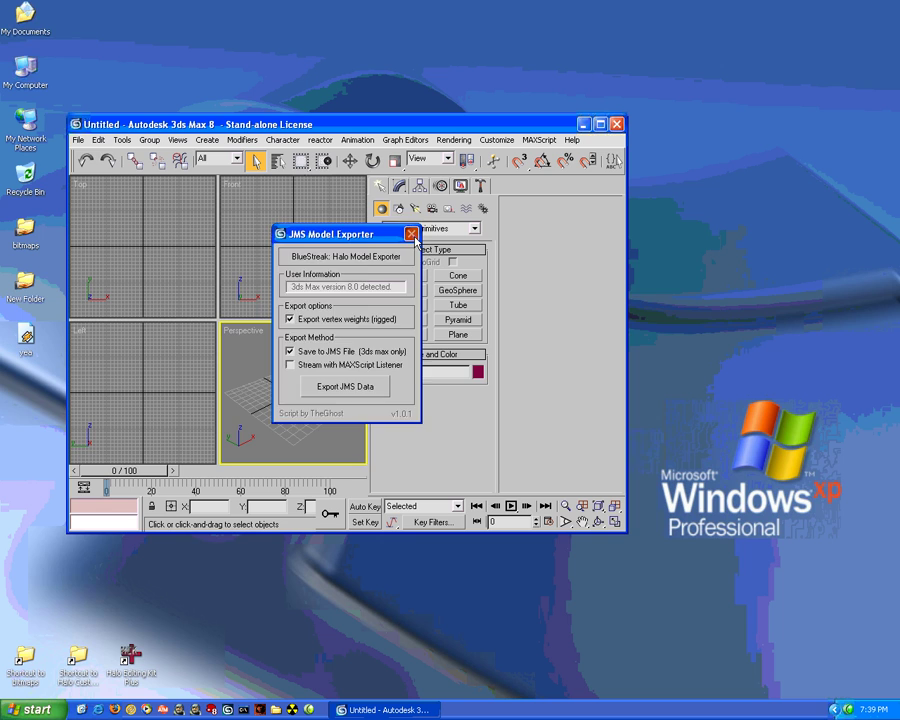
Step: Close the JMS Model Exporter and maximize the 3ds Max window and Perspective viewport
click(410, 234)
click(601, 123)
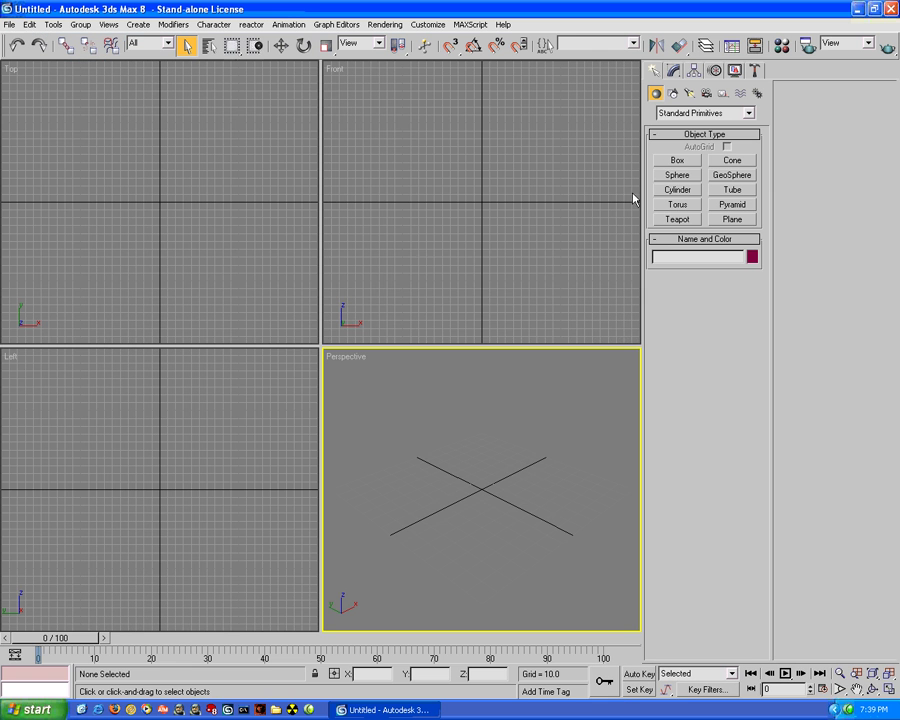
drag(319, 346, 8, 68)
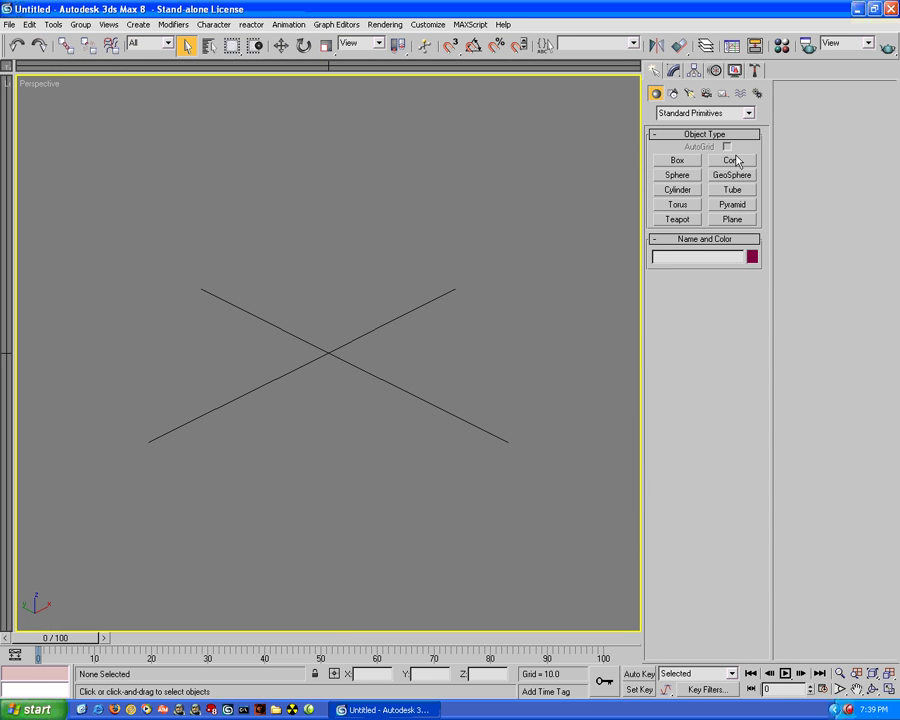
Step: Draw a test box and set its height to 250
click(684, 160)
drag(206, 289, 464, 417)
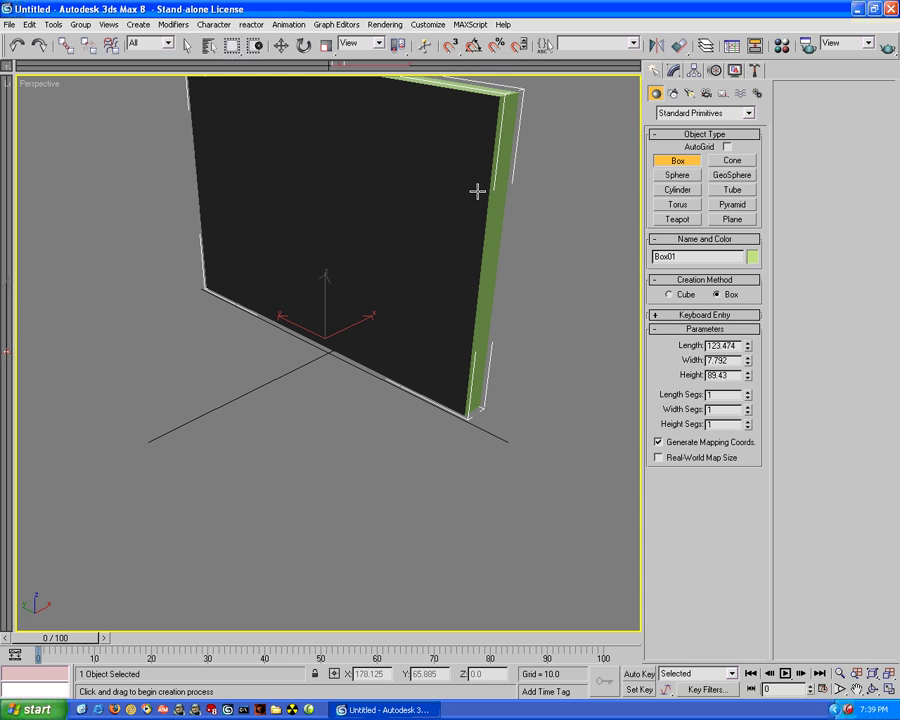
click(476, 190)
drag(737, 373, 693, 381)
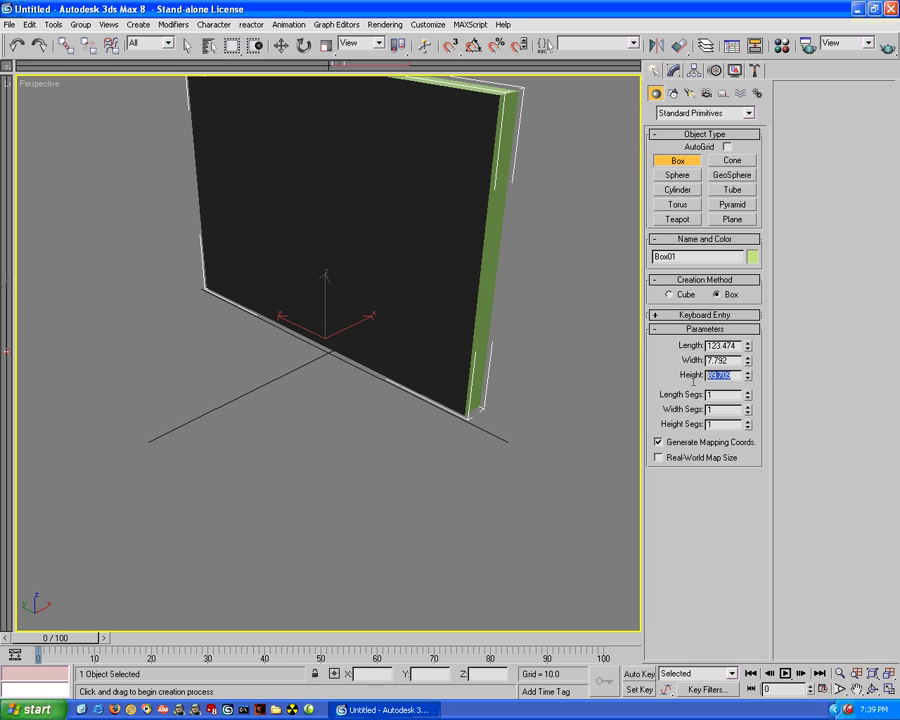
text(25)
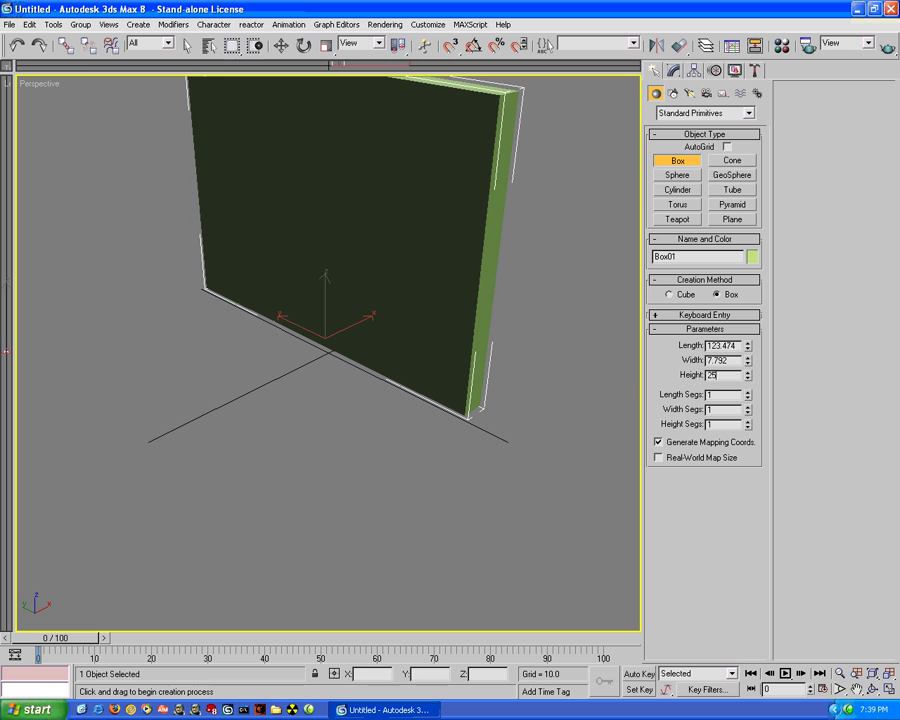
text(0)
Step: Set the test box's length to 10 and width to 50
drag(738, 360, 709, 360)
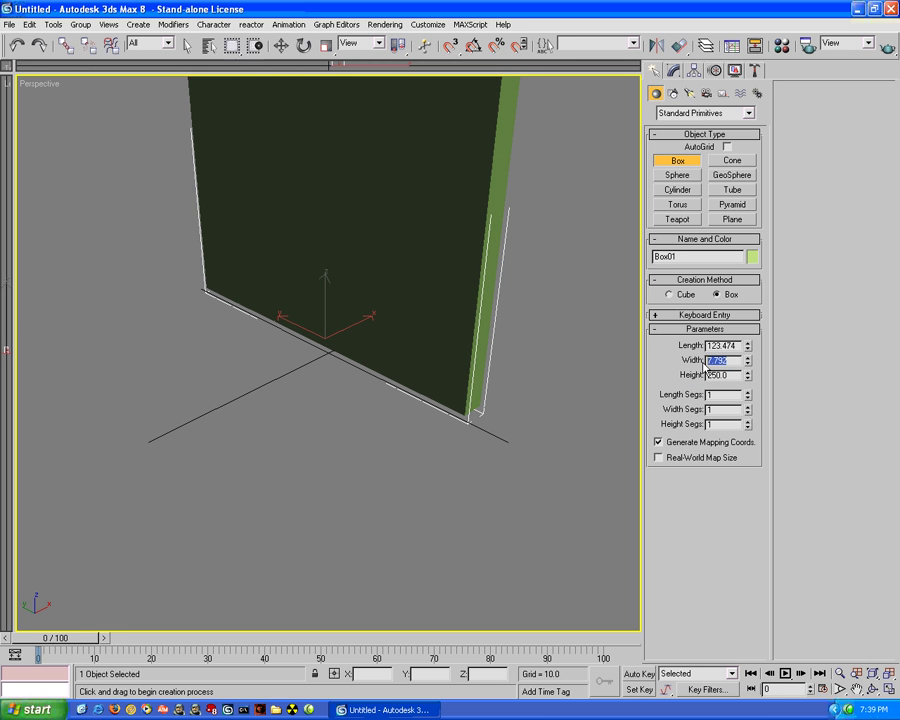
text(10)
drag(738, 345, 707, 345)
text(10)
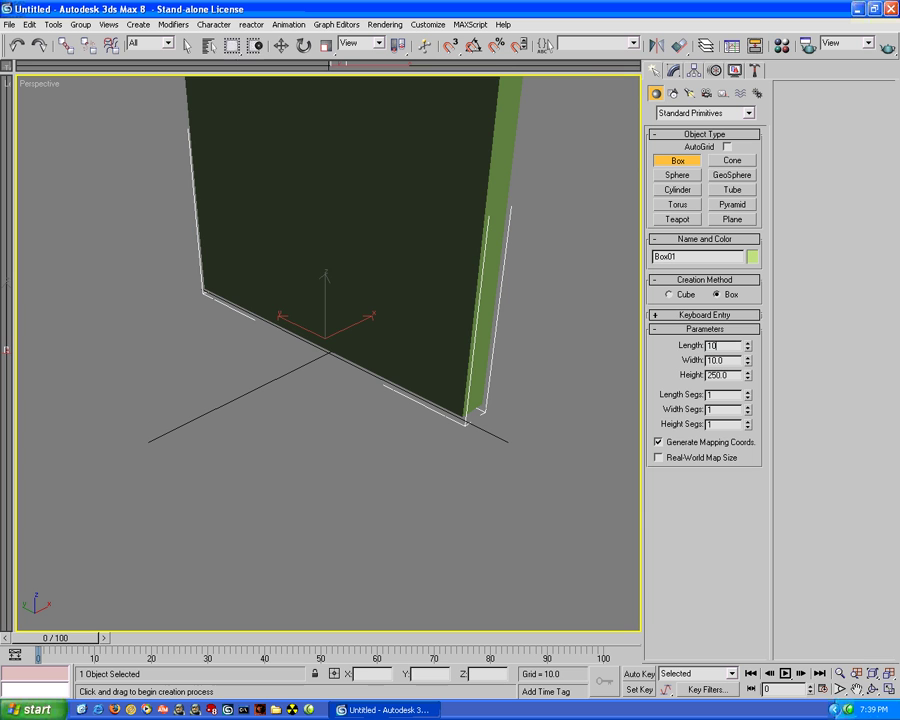
key(Tab)
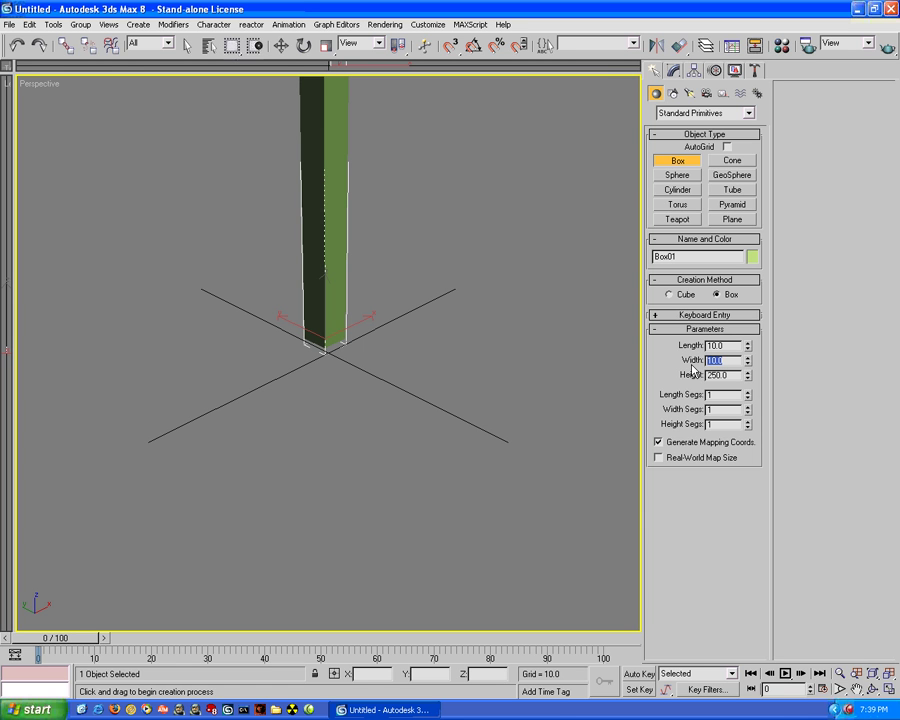
text(50)
key(Return)
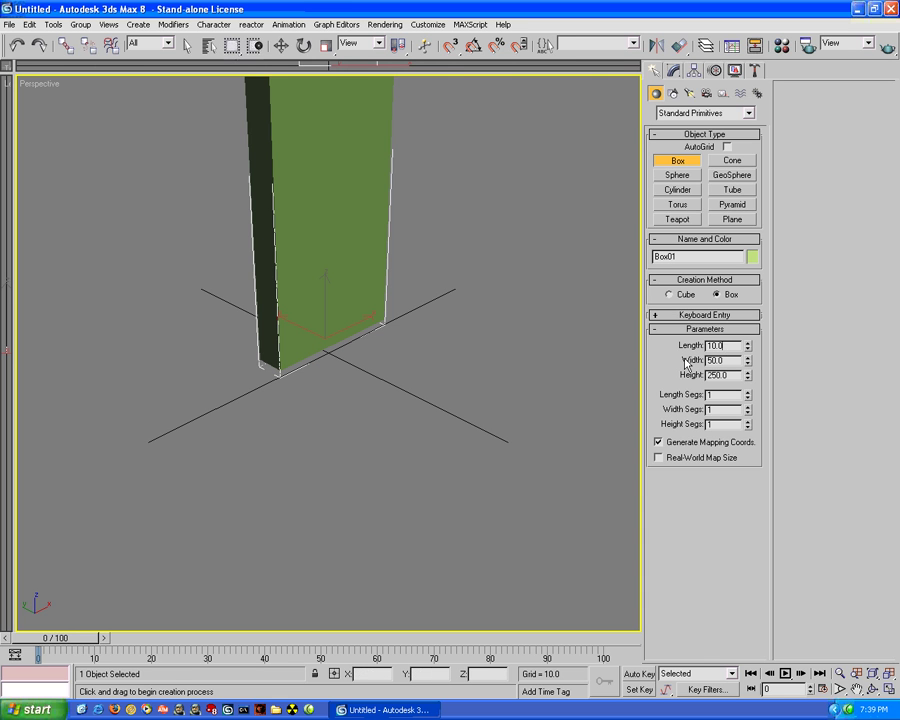
click(583, 374)
Step: View the test box from the front, then undo twice to remove it
key(f)
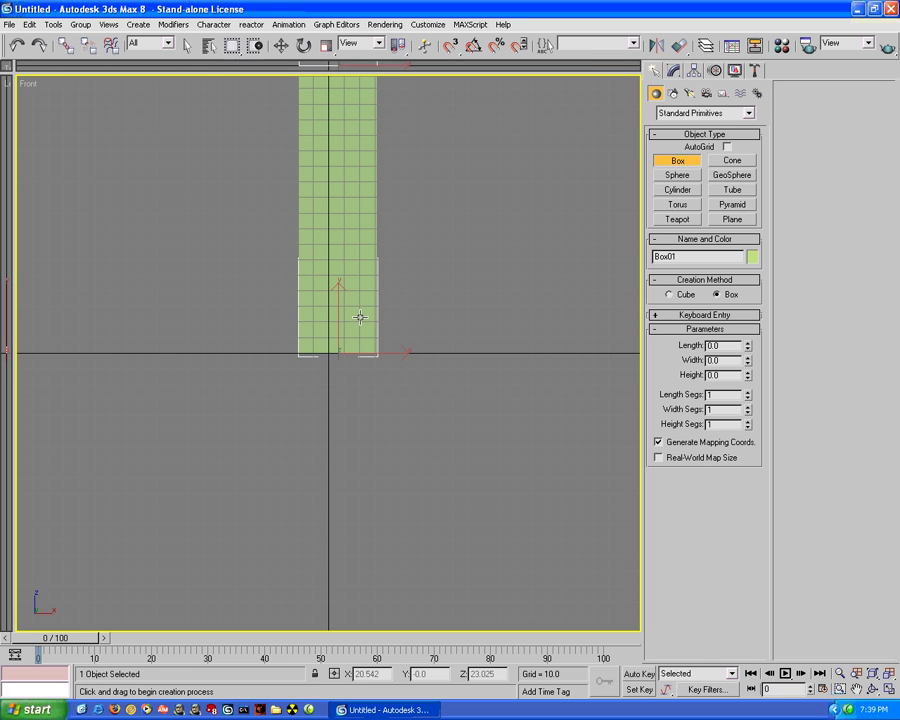
alt+middle_drag(359, 317, 551, 337)
key(f)
middle_drag(490, 346, 514, 482)
key(ctrl+z)
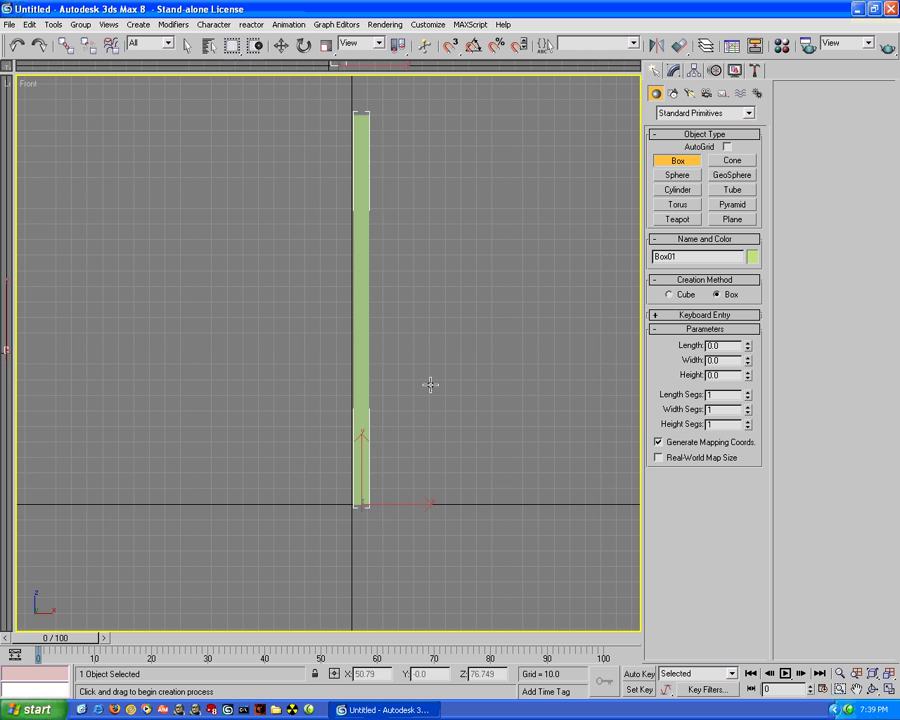
key(ctrl+z)
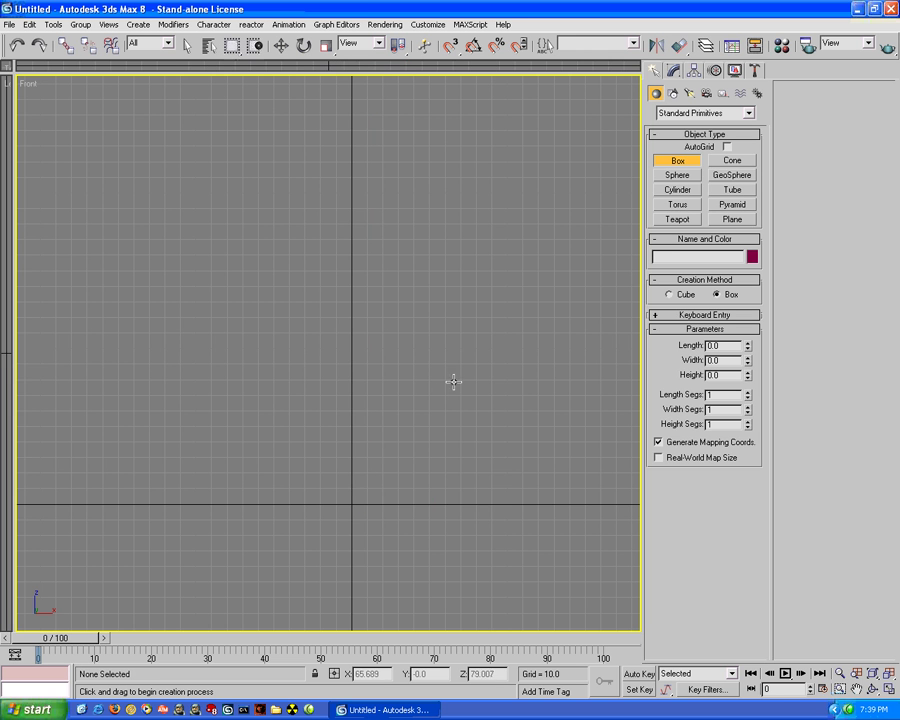
Step: Draw a new box with length 10, width 50 and height 250
mouse_move(448, 372)
alt+middle_down()
mouse_move(488, 403)
mouse_move(456, 364)
alt+middle_up()
drag(336, 370, 504, 410)
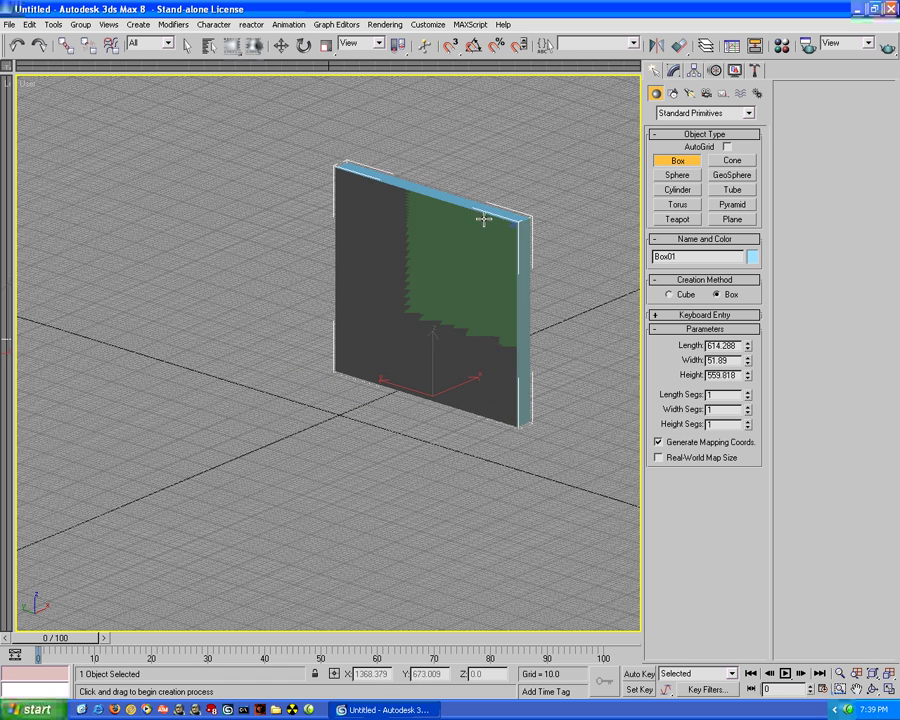
click(491, 172)
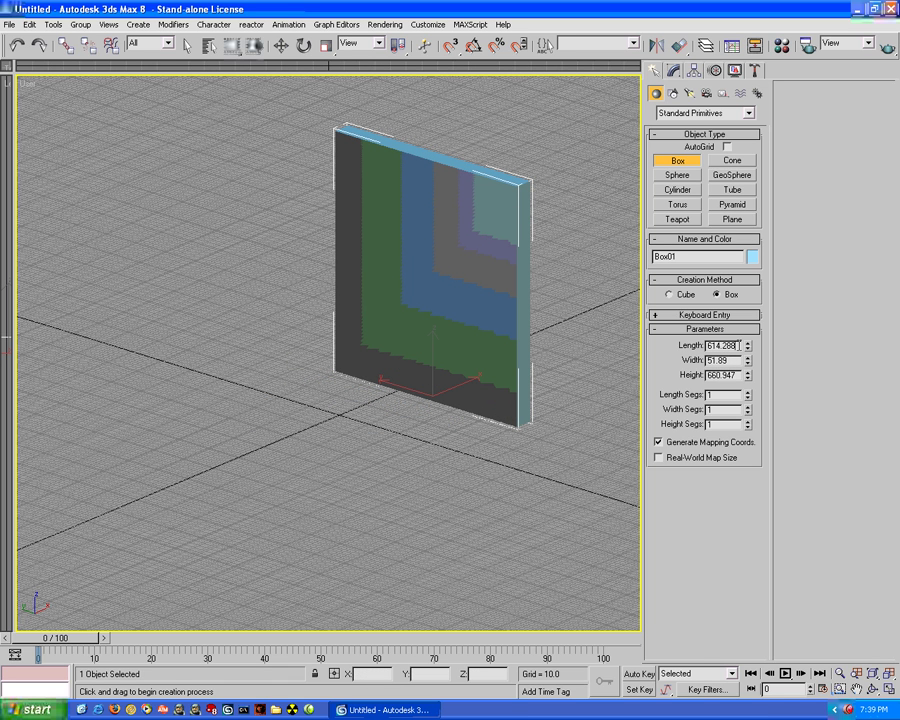
click(722, 345)
text(10)
key(Tab)
text(50)
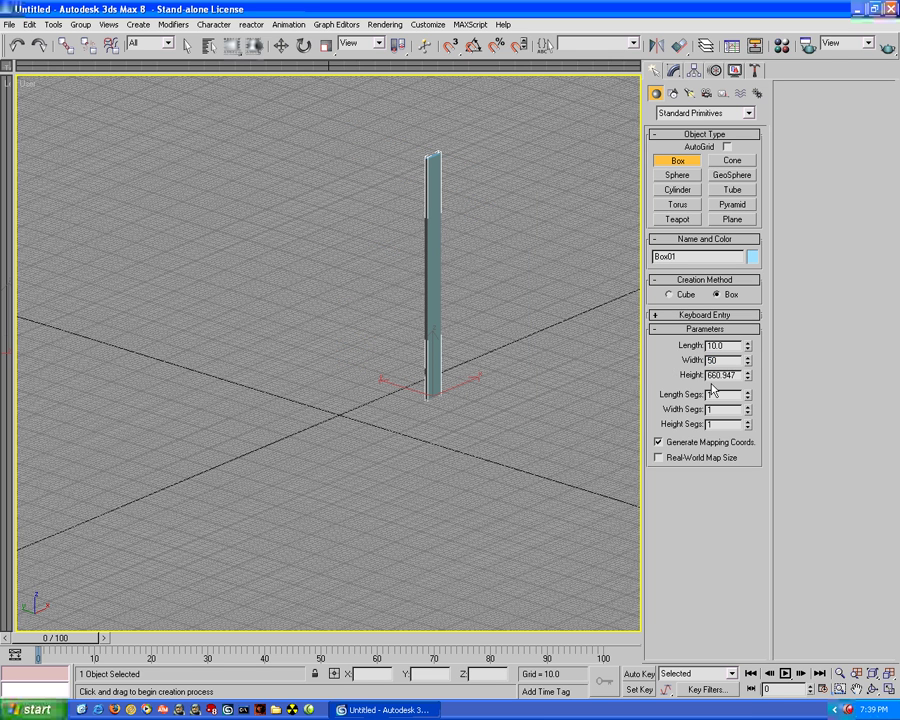
key(Tab)
text(25)
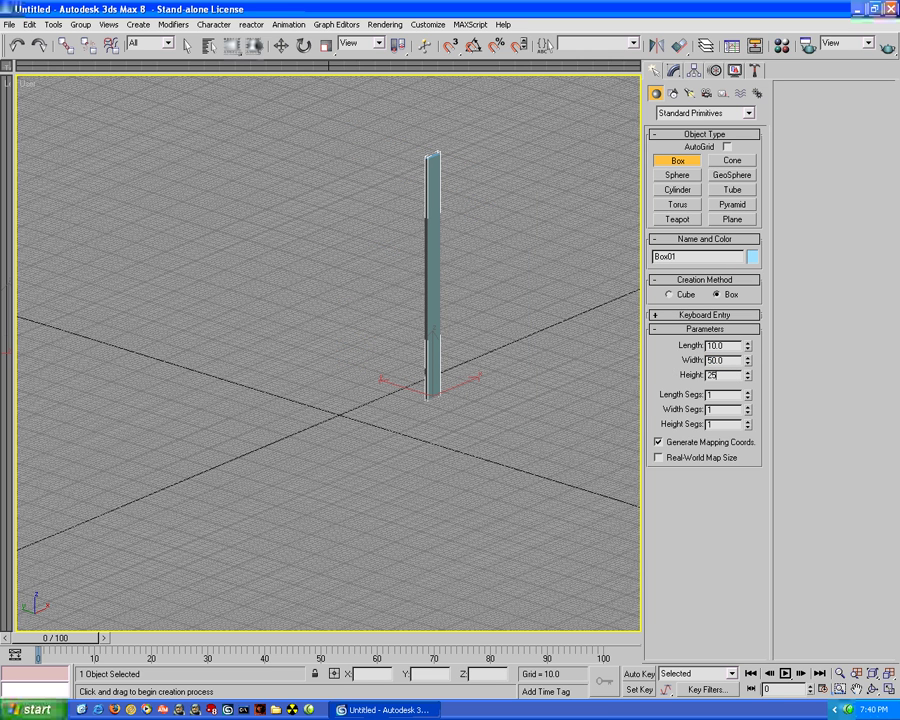
text(0)
key(Return)
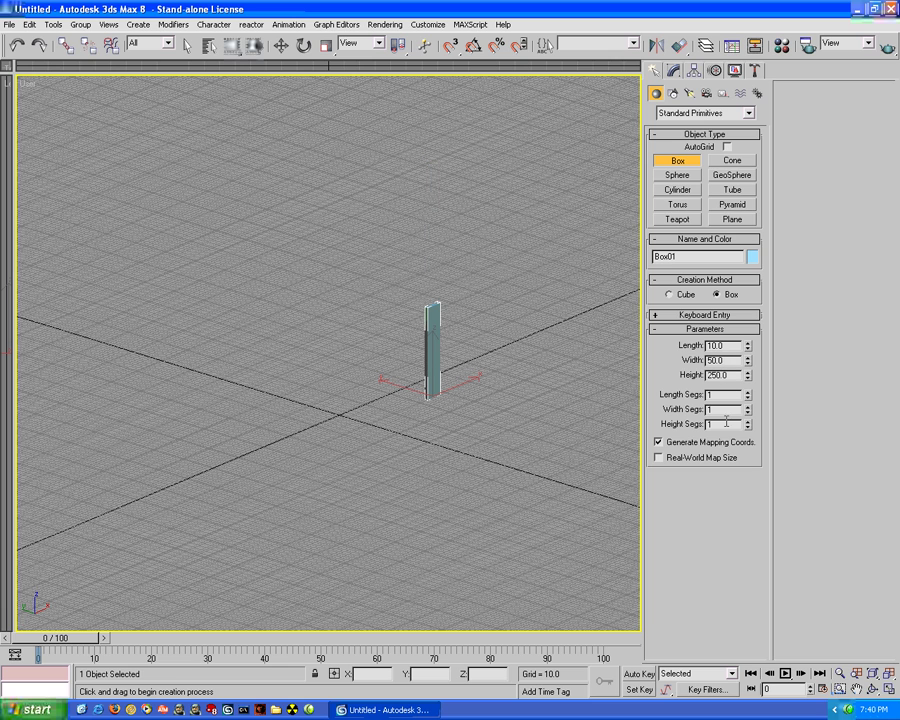
Step: Set the box's width segments to 3 and name it 'ladder'
double_click(722, 409)
text(3)
scroll(457, 351, up, 5)
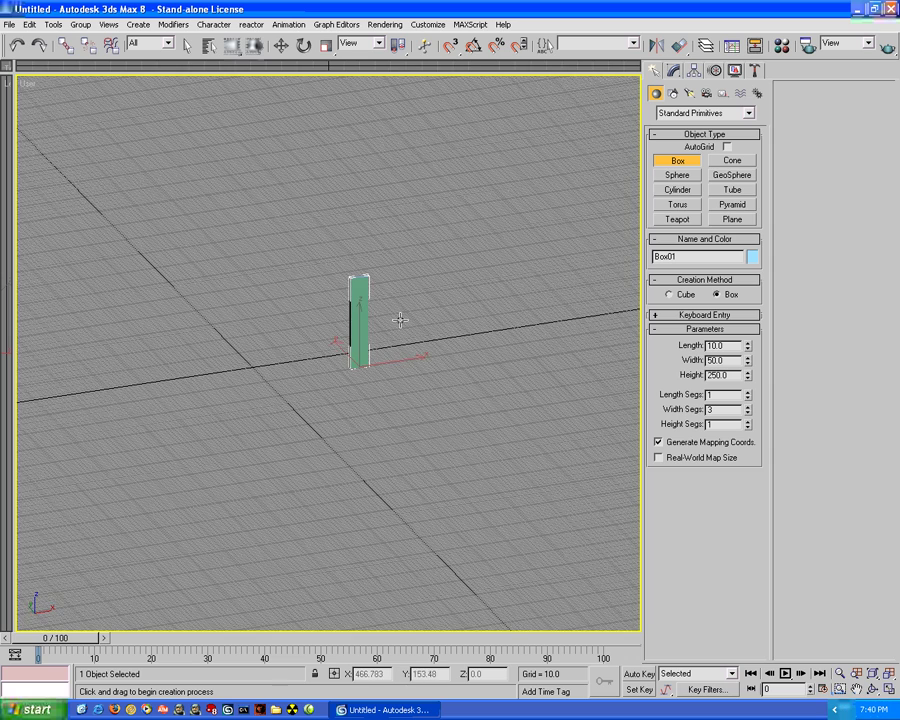
middle_drag(421, 321, 363, 408)
text(la)
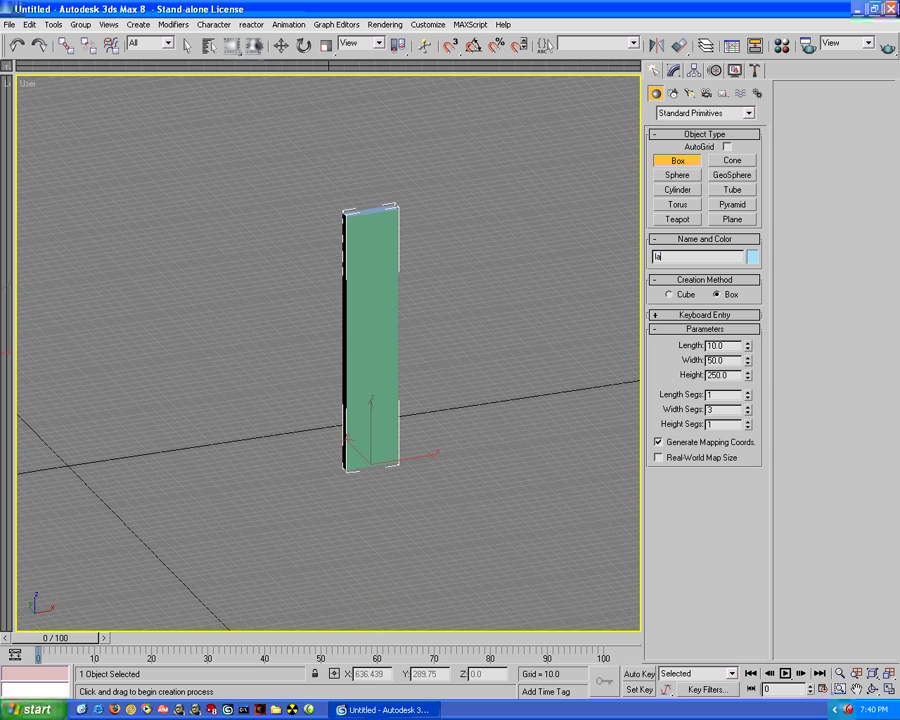
text(dder)
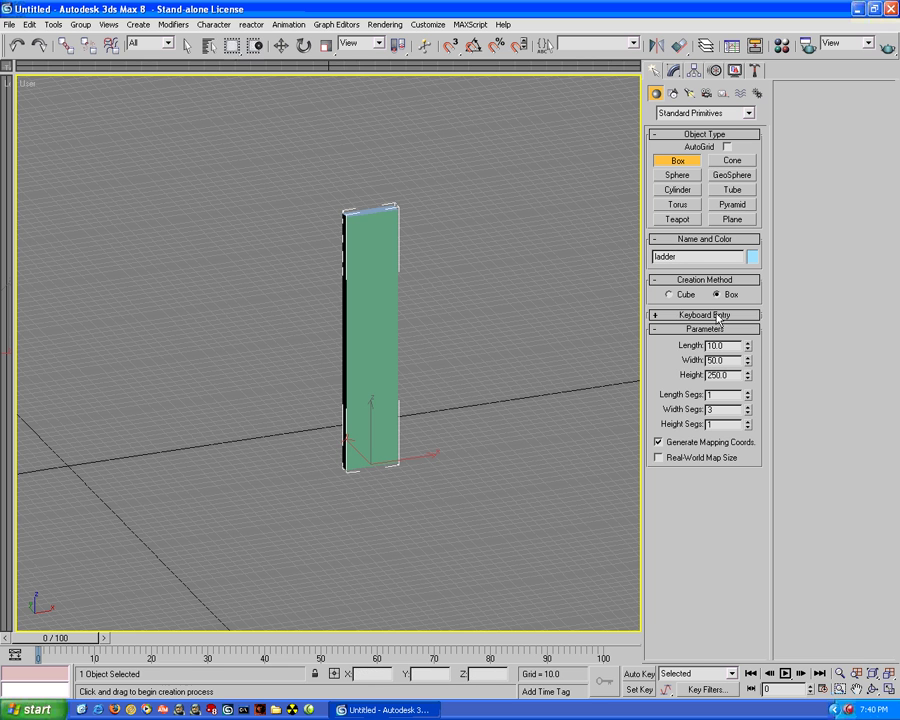
Step: Convert the ladder box to an Editable Mesh and enter Vertex sub-object mode
right_click(348, 352)
right_click(350, 336)
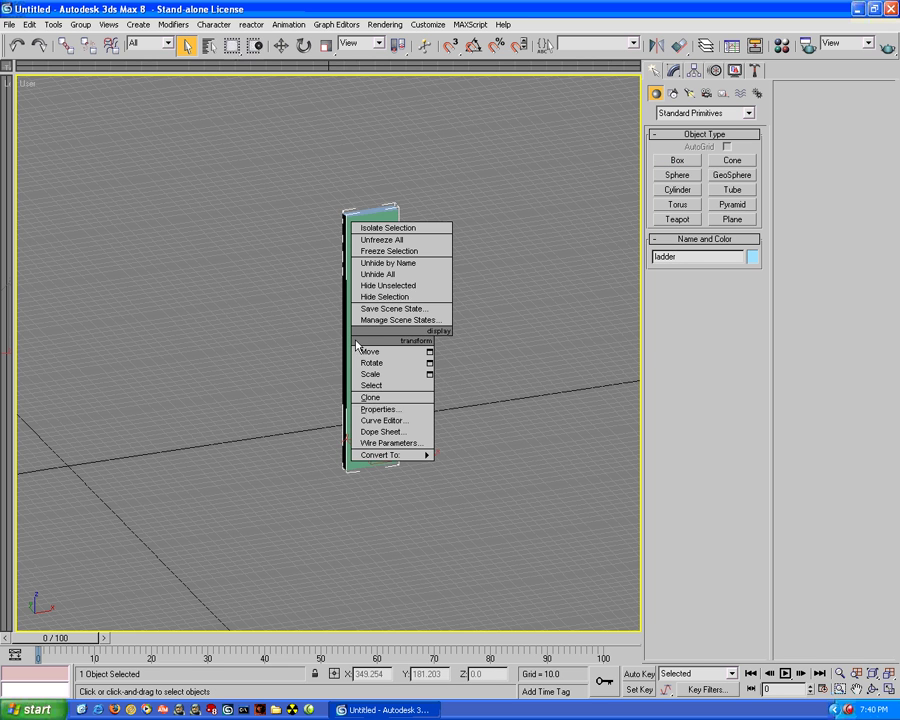
mouse_move(410, 458)
click(470, 455)
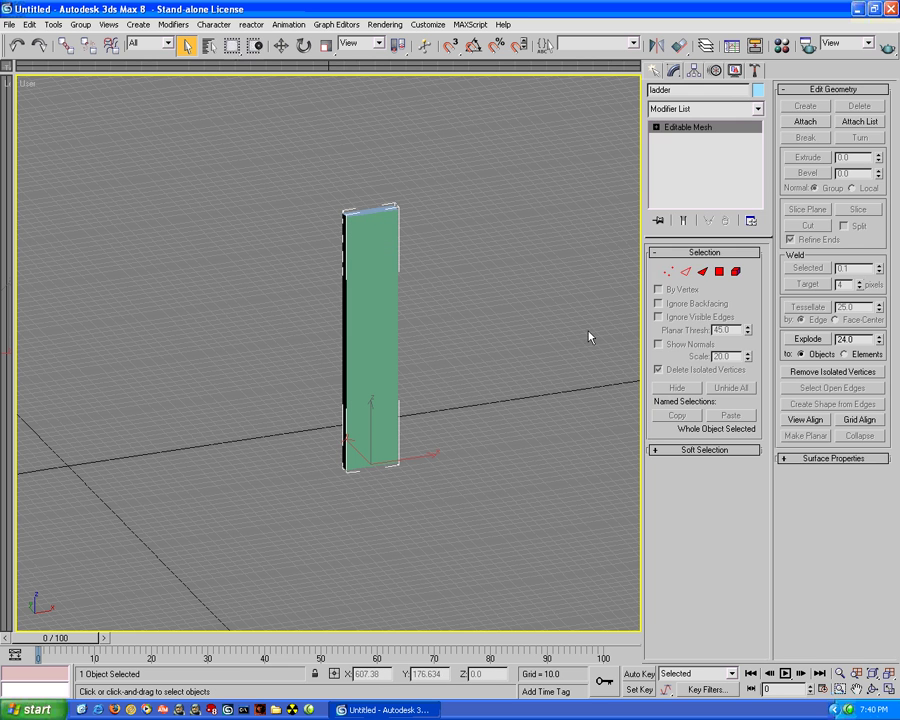
click(718, 272)
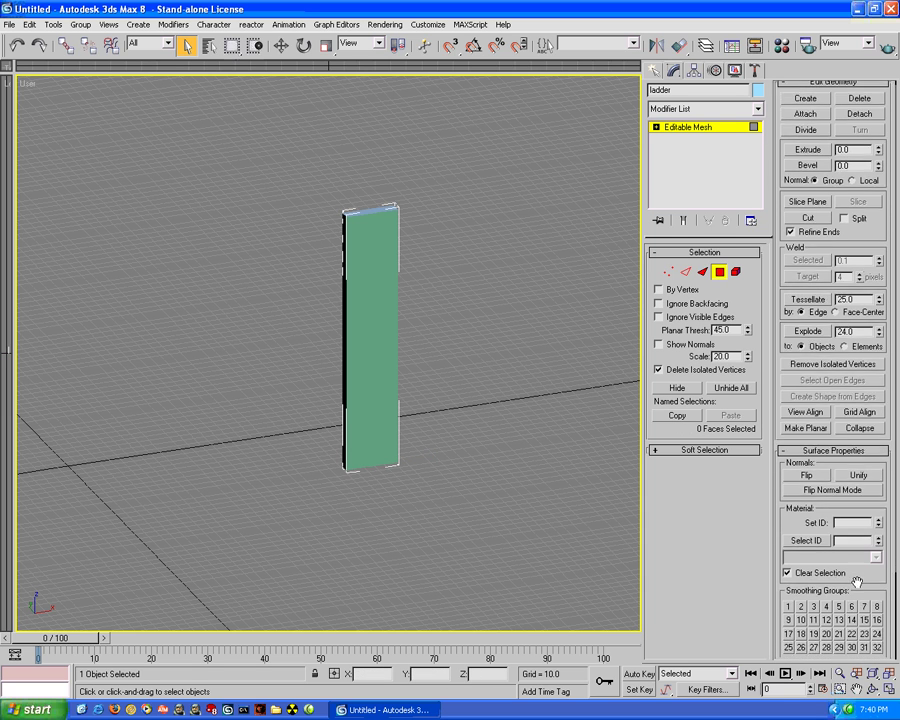
scroll(866, 478, down, 4)
click(668, 272)
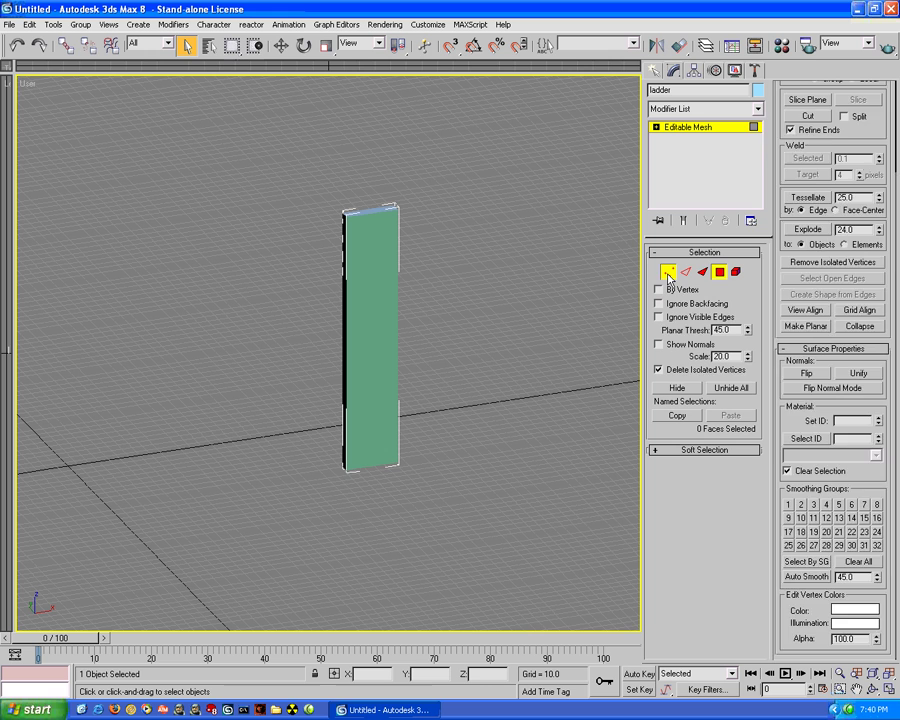
Step: In Front view, move the two inner vertex columns outward toward the side edges
key(f)
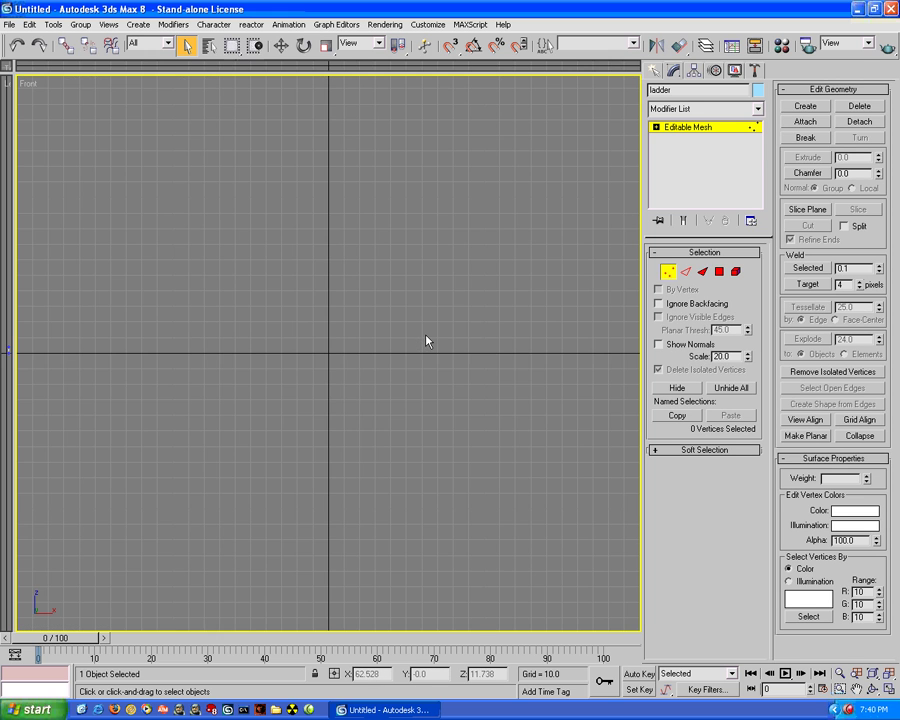
scroll(352, 370, up, 10)
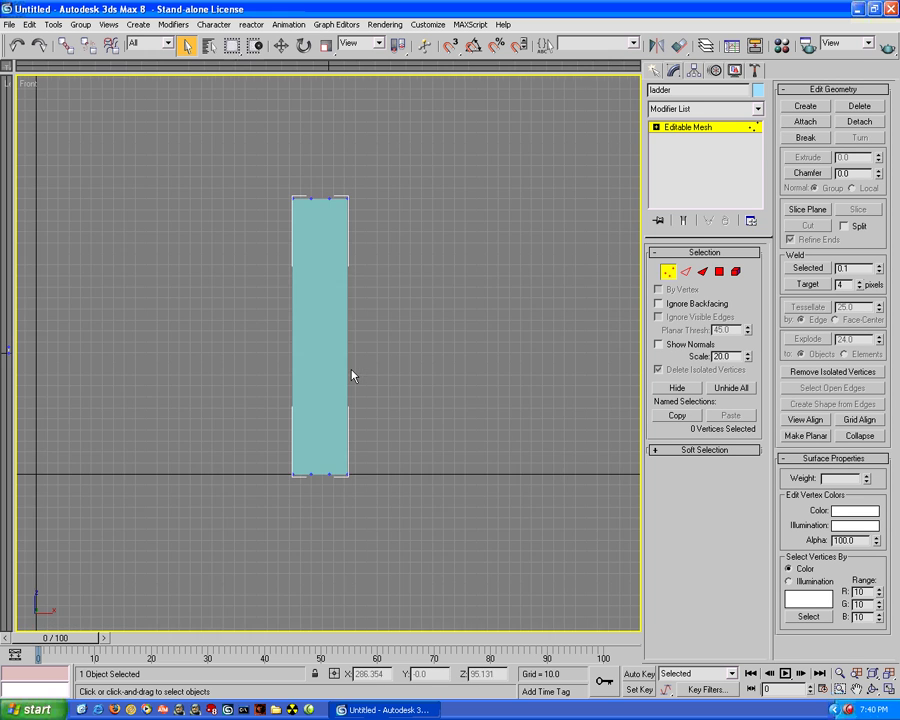
drag(338, 114, 321, 534)
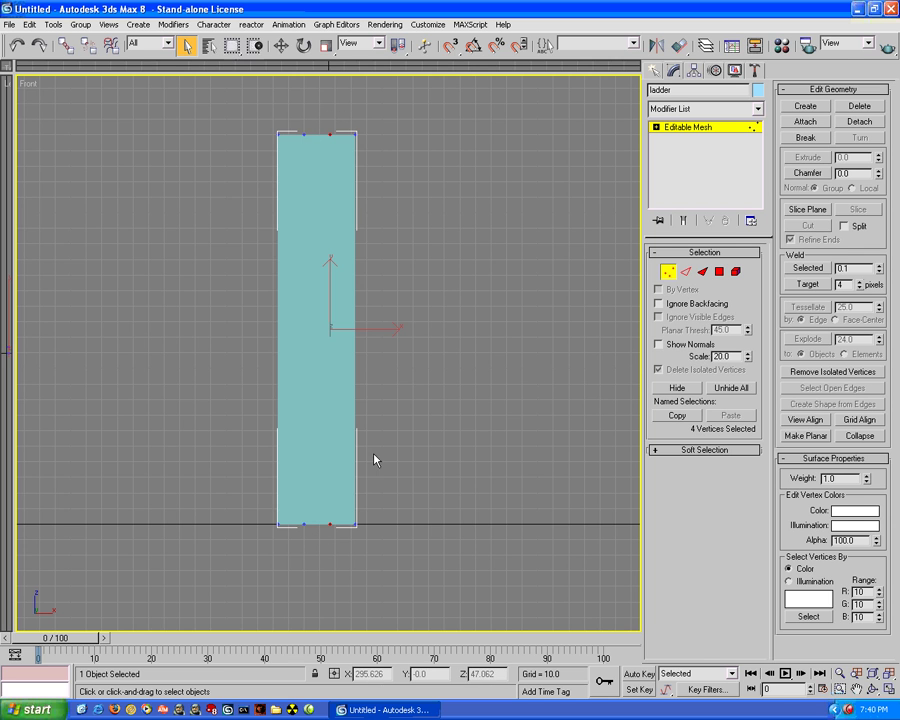
click(281, 45)
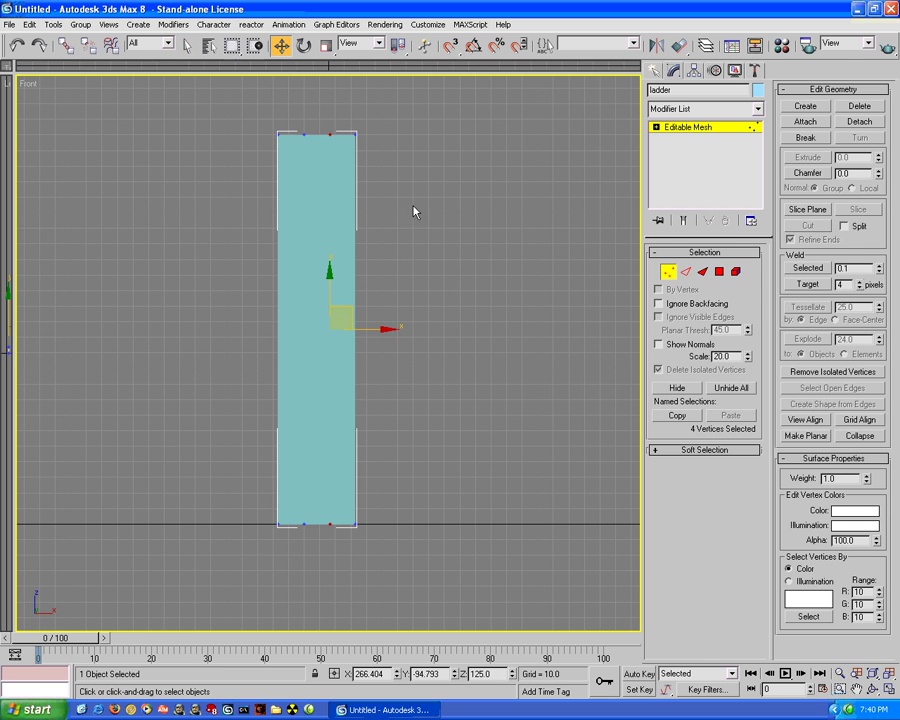
drag(386, 329, 430, 330)
click(446, 294)
drag(314, 119, 301, 549)
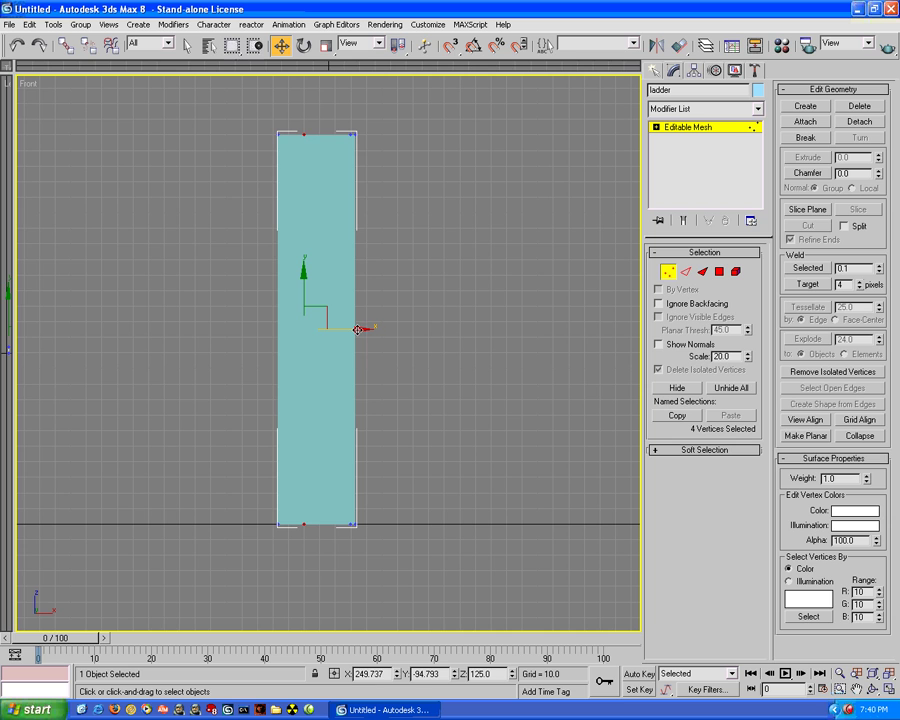
drag(358, 327, 315, 333)
click(418, 321)
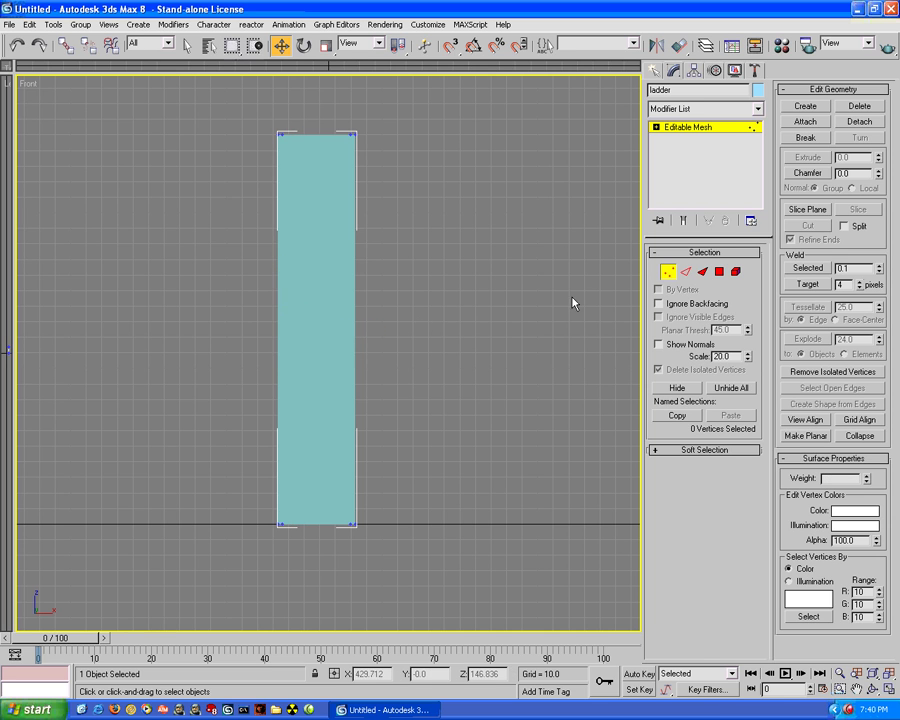
Step: Select the two middle faces and move them back along Y in a User view
click(720, 272)
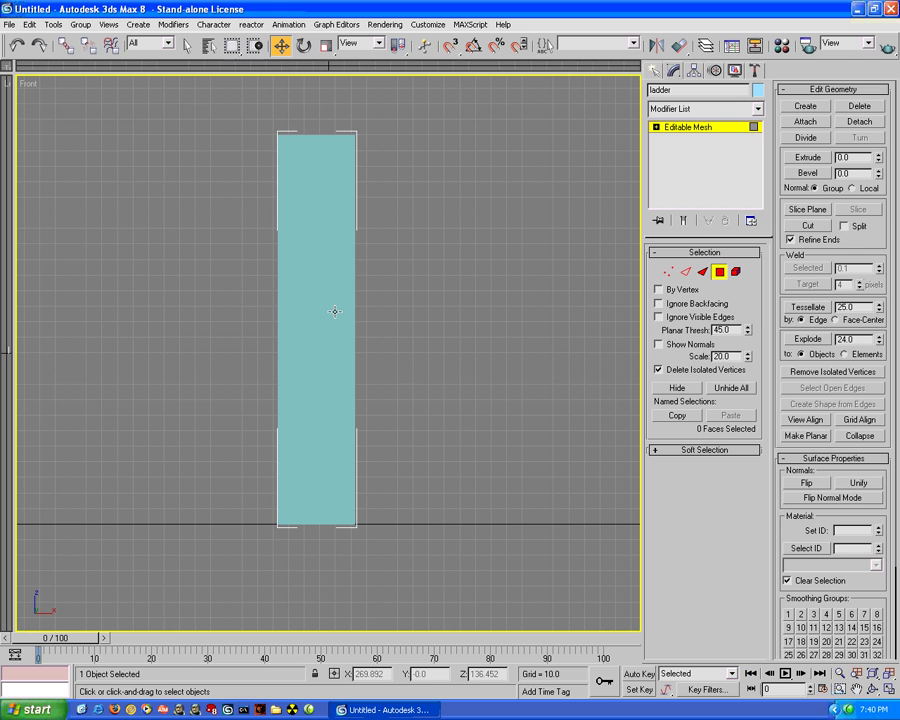
click(318, 316)
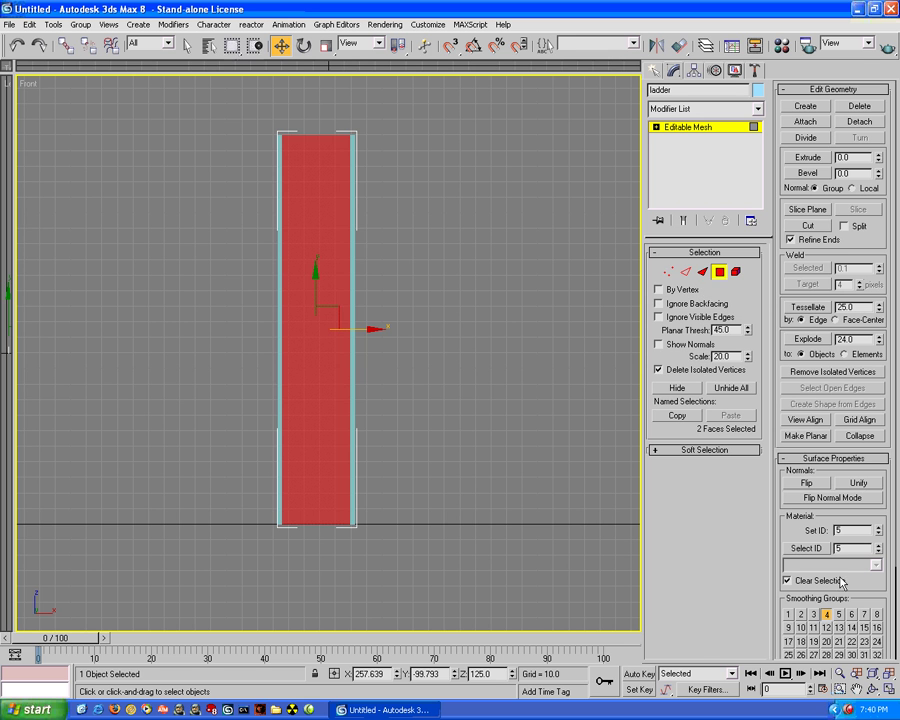
alt+middle_drag(527, 428, 407, 342)
drag(385, 341, 396, 337)
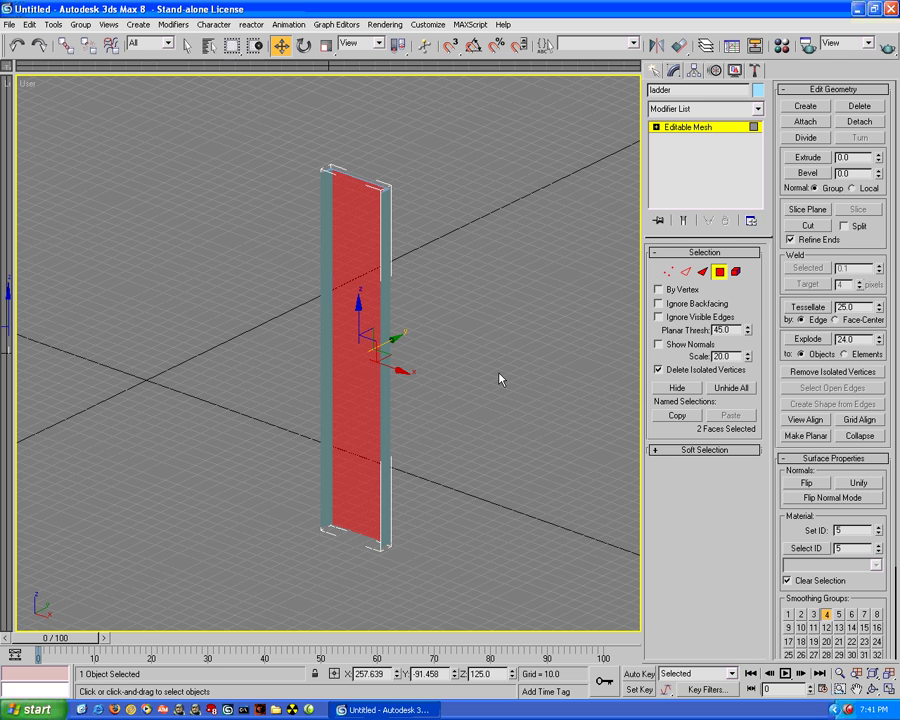
Step: Select all of the ladder's faces from an angled view
key(t)
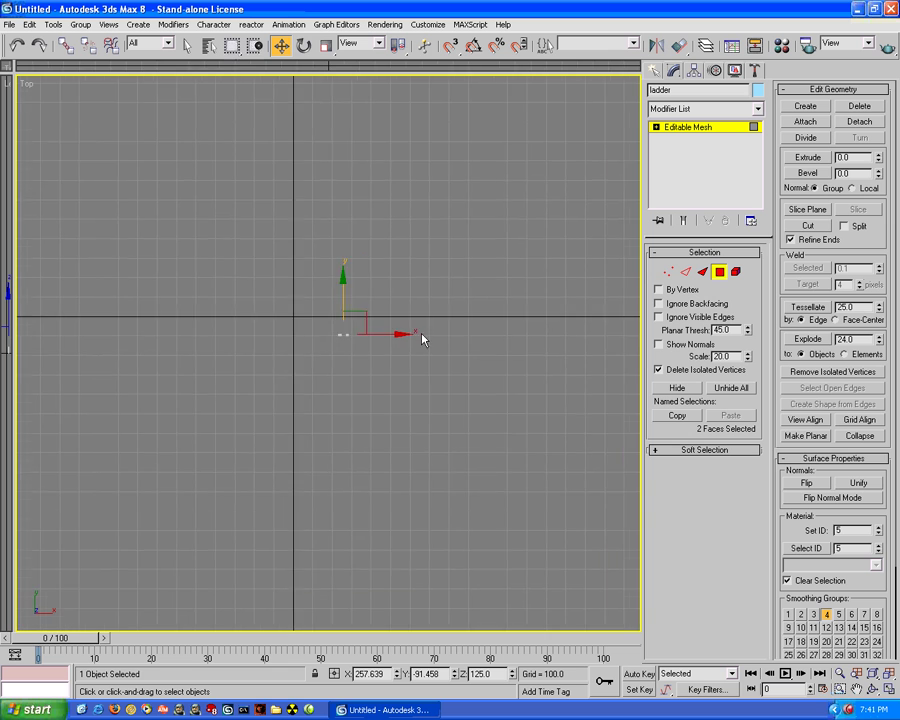
scroll(421, 338, up, 5)
middle_drag(436, 335, 337, 351)
scroll(381, 412, up, 4)
scroll(281, 463, up, 2)
scroll(295, 452, down, 1)
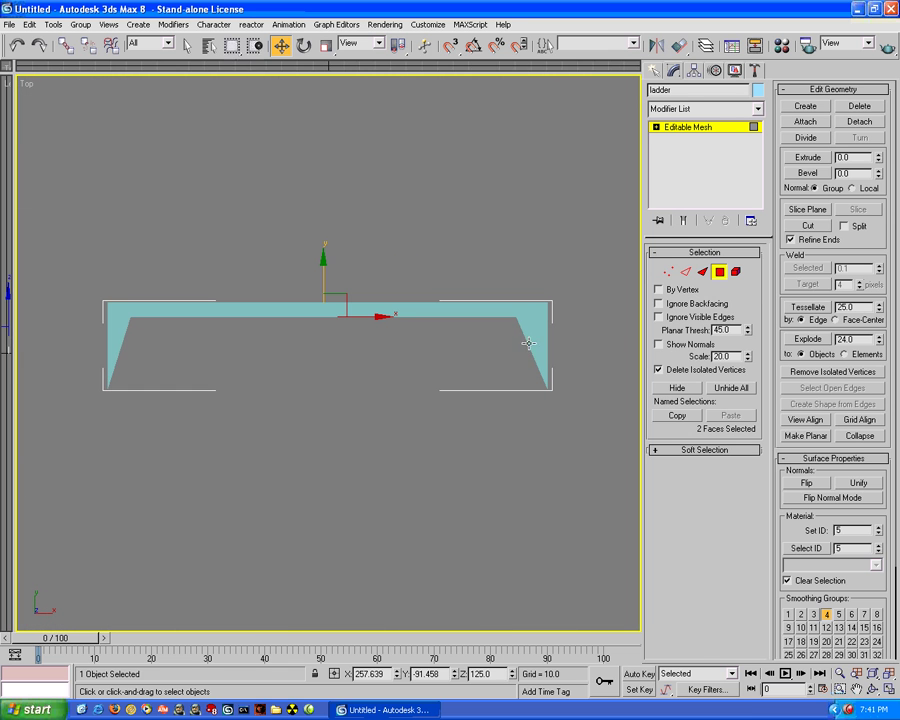
scroll(412, 346, down, 3)
alt+middle_drag(412, 346, 384, 308)
scroll(410, 337, up, 5)
scroll(384, 308, down, 3)
alt+middle_drag(257, 423, 330, 611)
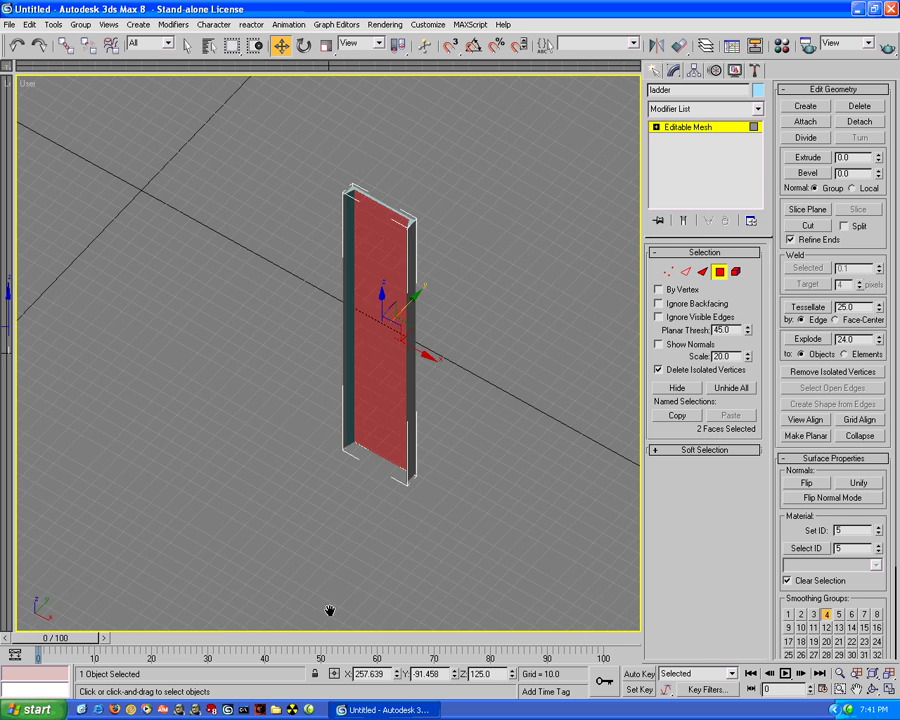
alt+middle_drag(436, 542, 468, 137)
drag(468, 137, 325, 366)
alt+middle_drag(348, 472, 380, 455)
scroll(853, 425, down, 4)
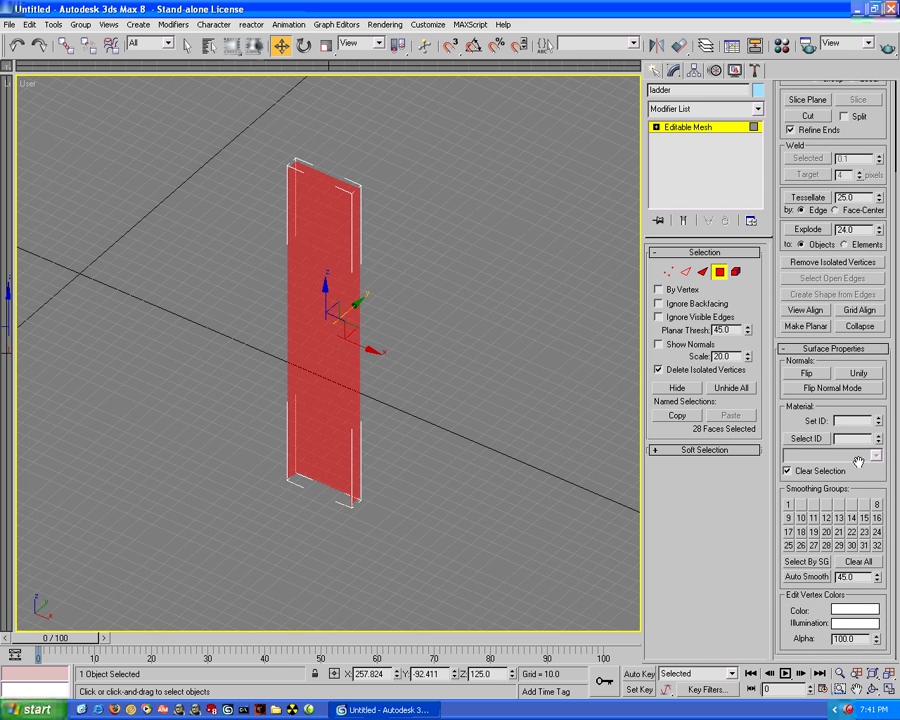
Step: Set the selected faces to material ID 1 and clear all smoothing groups
click(853, 421)
text(1)
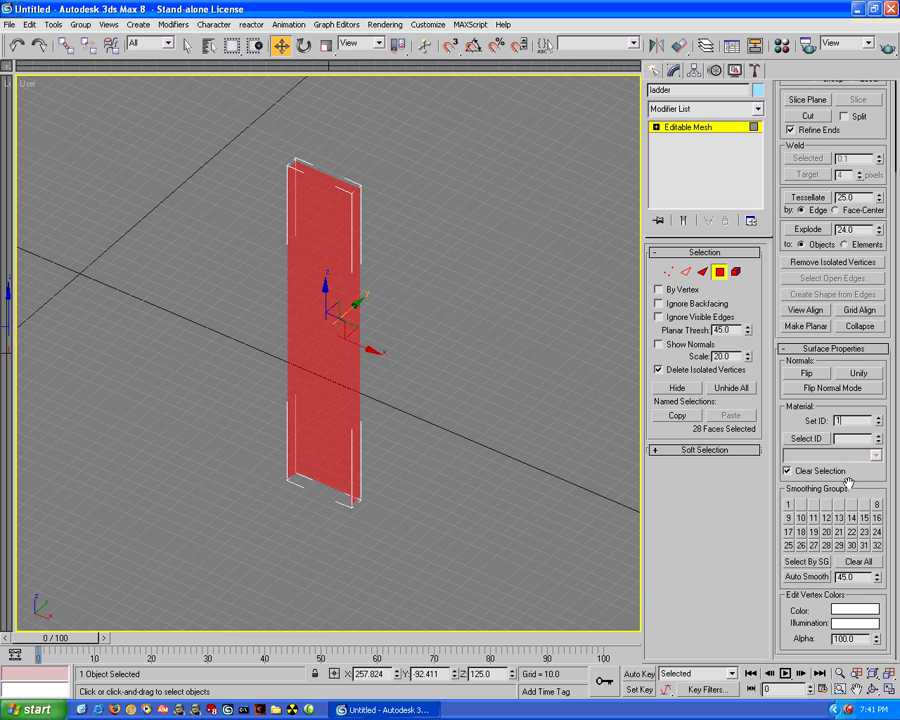
double_click(848, 438)
key(Return)
click(858, 562)
Step: Give the middle panel faces material ID 2, then deselect all faces
click(334, 390)
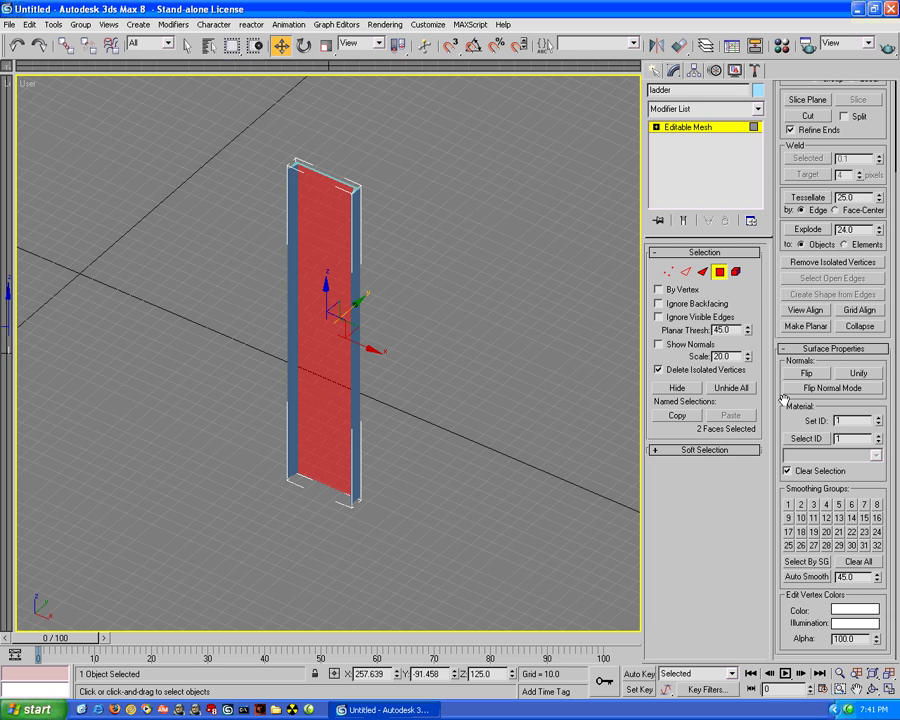
click(854, 421)
text(2)
click(474, 412)
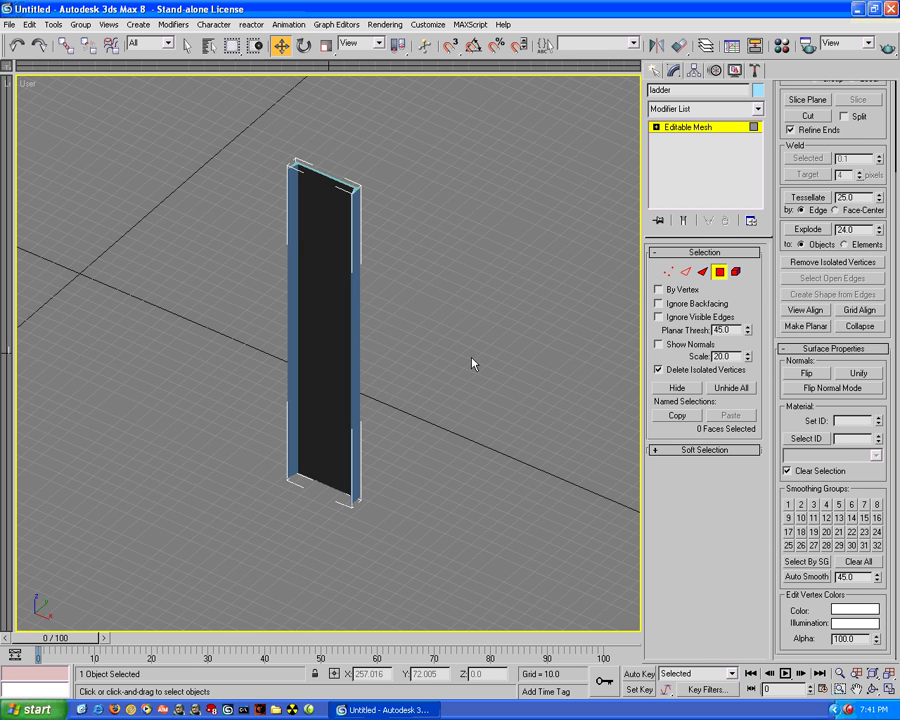
alt+middle_drag(470, 361, 156, 88)
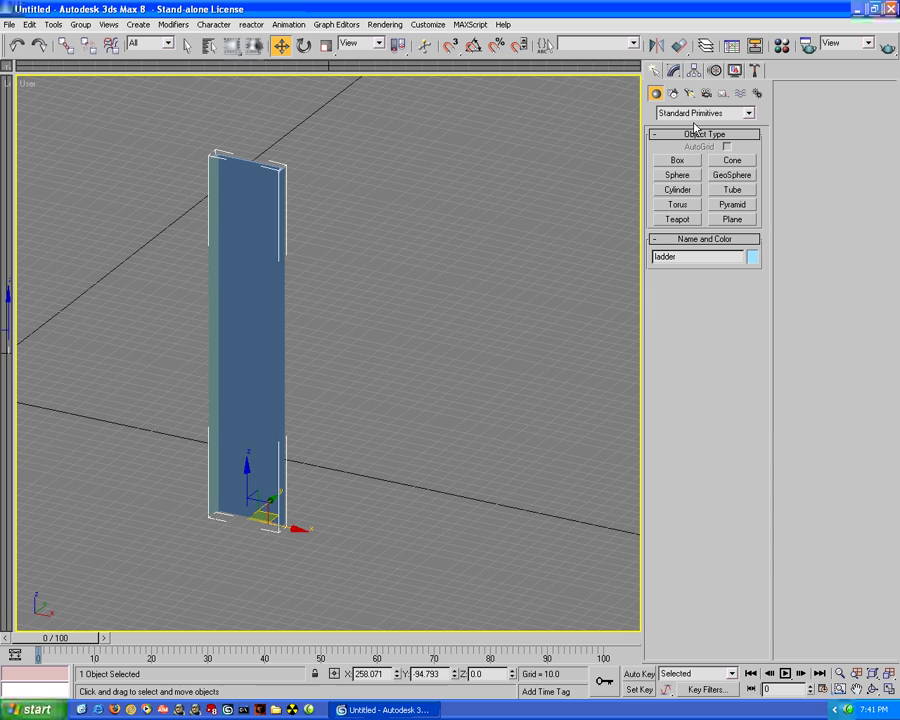
Step: Draw a second box beside the ladder and rename it from Box01 to 'frame'
click(677, 160)
drag(370, 524, 497, 489)
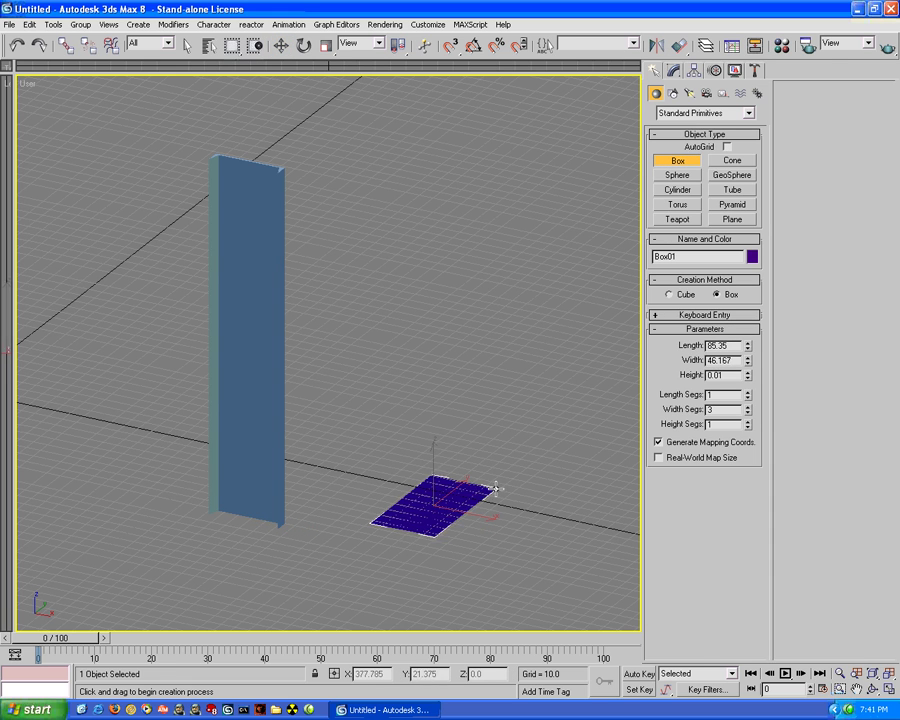
click(483, 466)
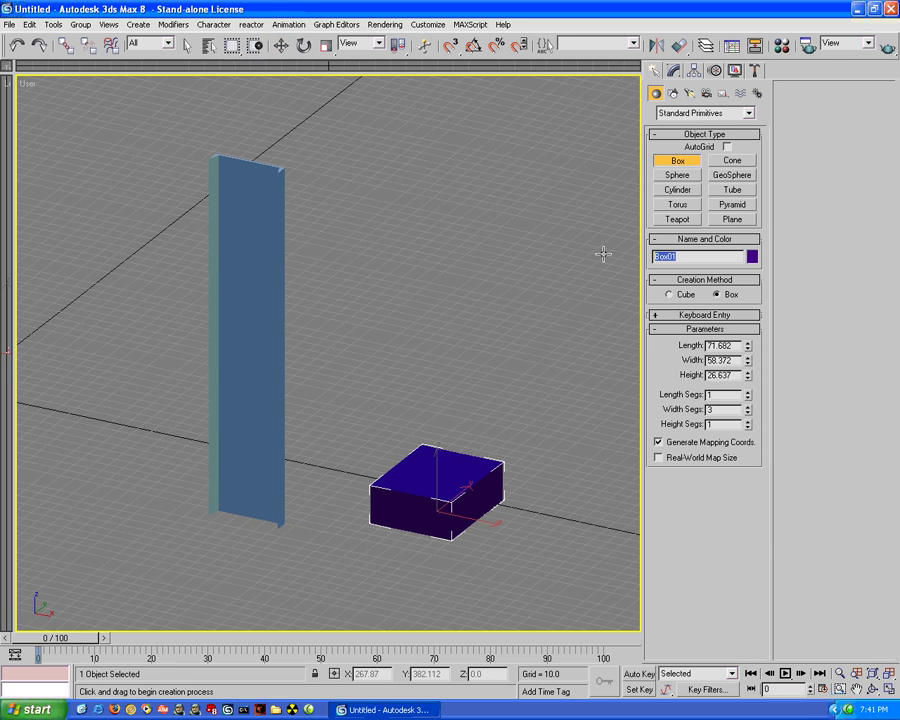
text(fi)
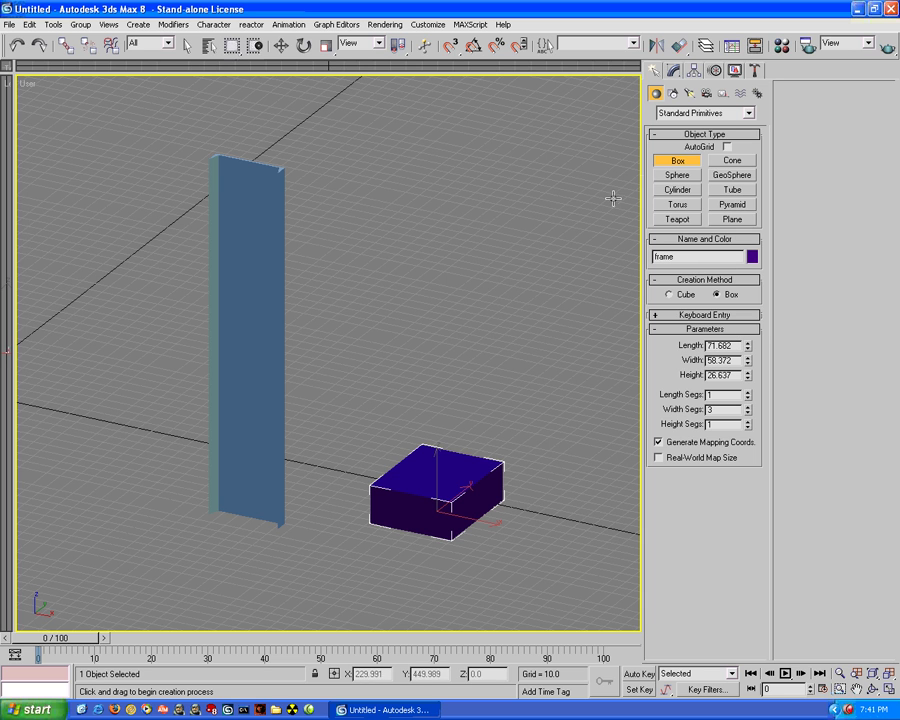
Step: Link the ladder to the frame box with Select and Link
click(65, 45)
click(242, 266)
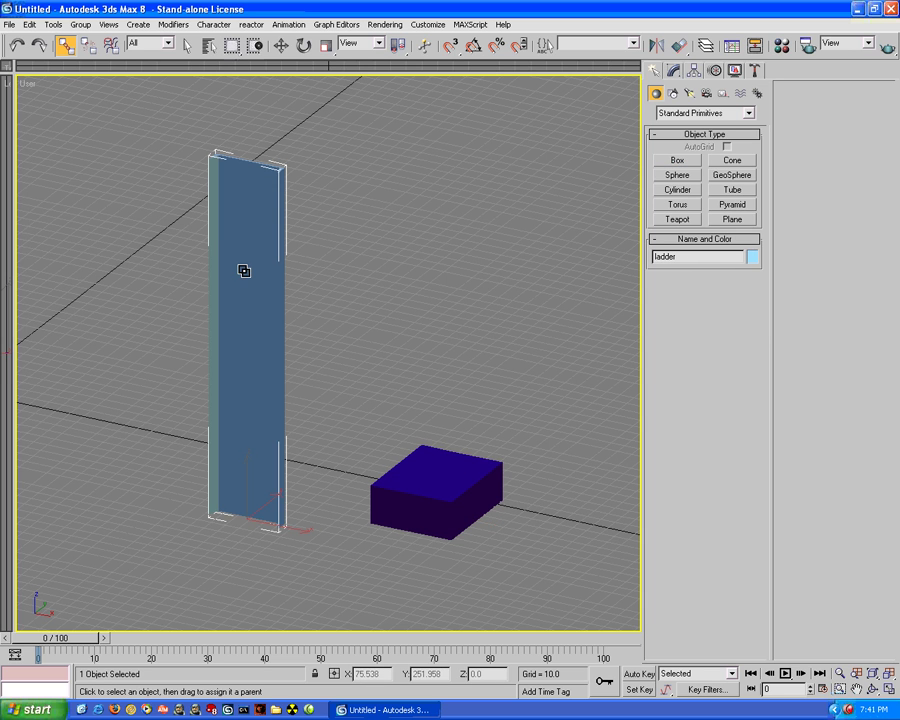
drag(268, 293, 418, 492)
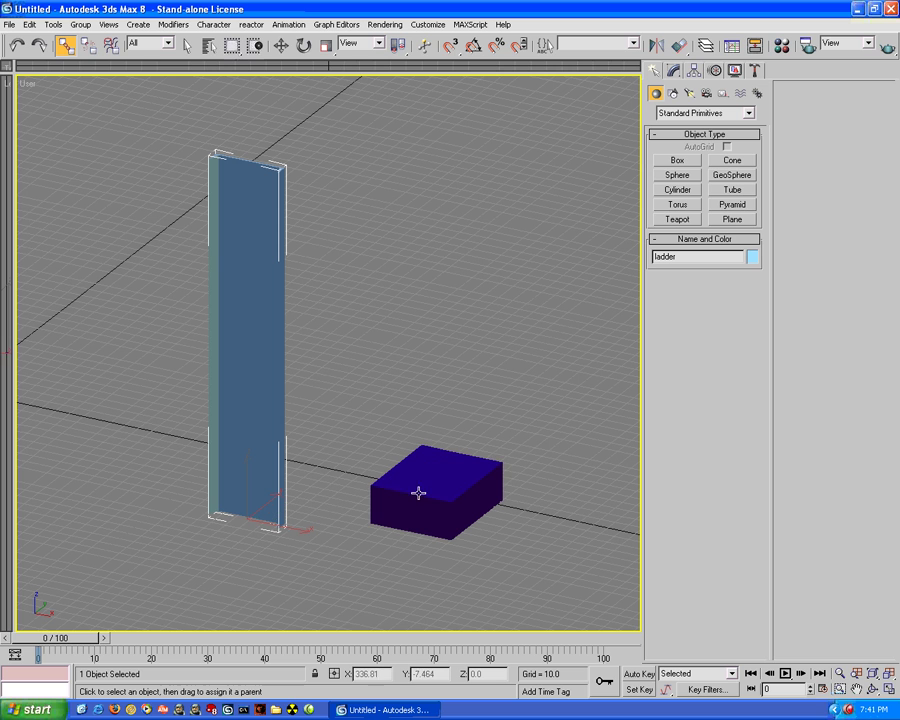
Step: Check in Select by Name that the ladder is nested under frame, then cancel
click(209, 45)
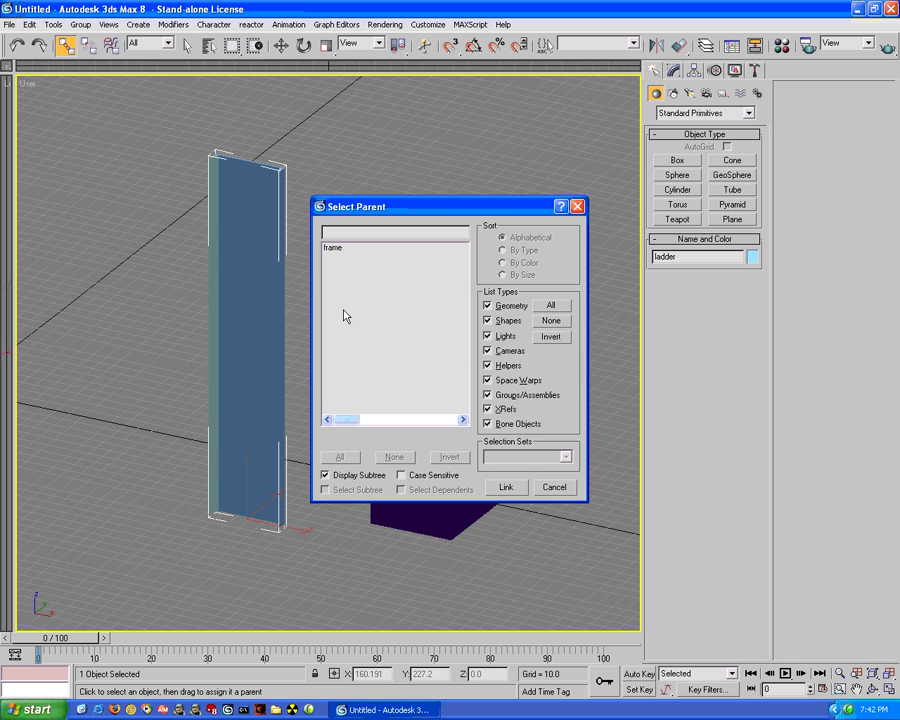
click(506, 487)
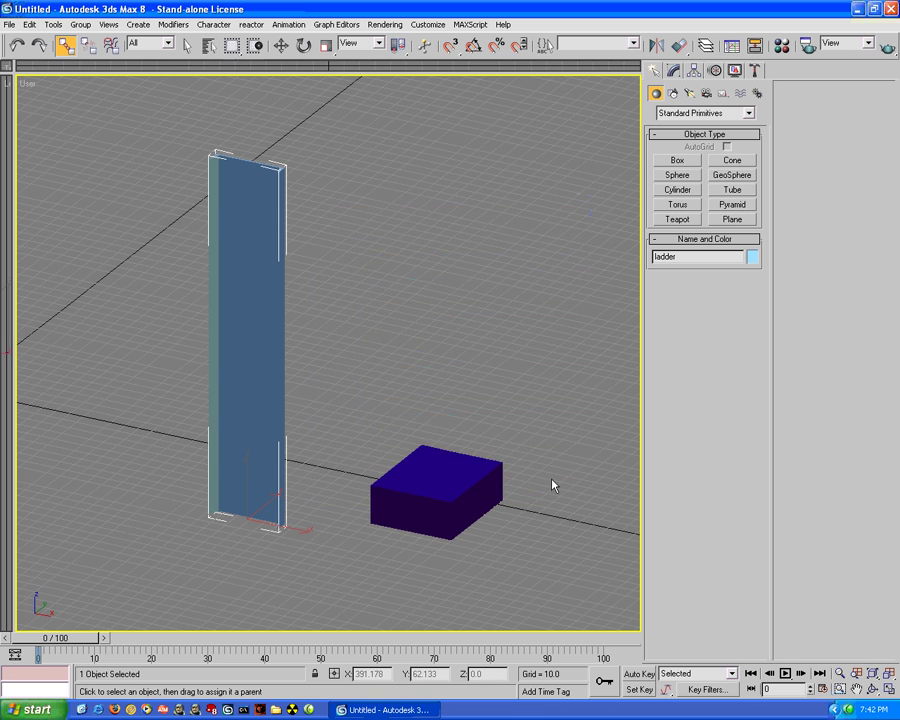
click(186, 45)
click(209, 45)
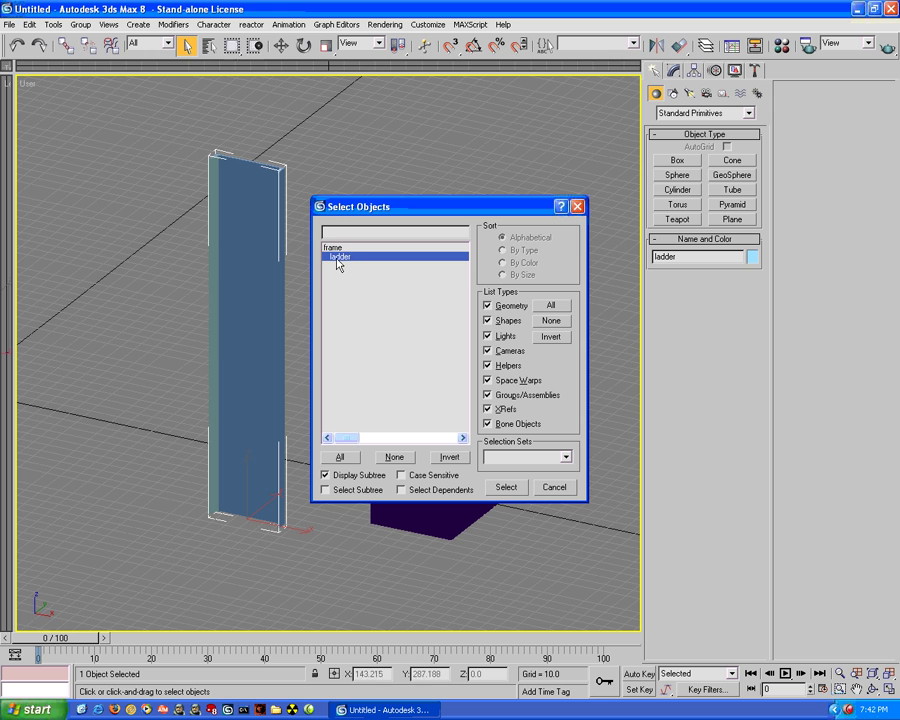
click(556, 488)
middle_drag(432, 261, 362, 237)
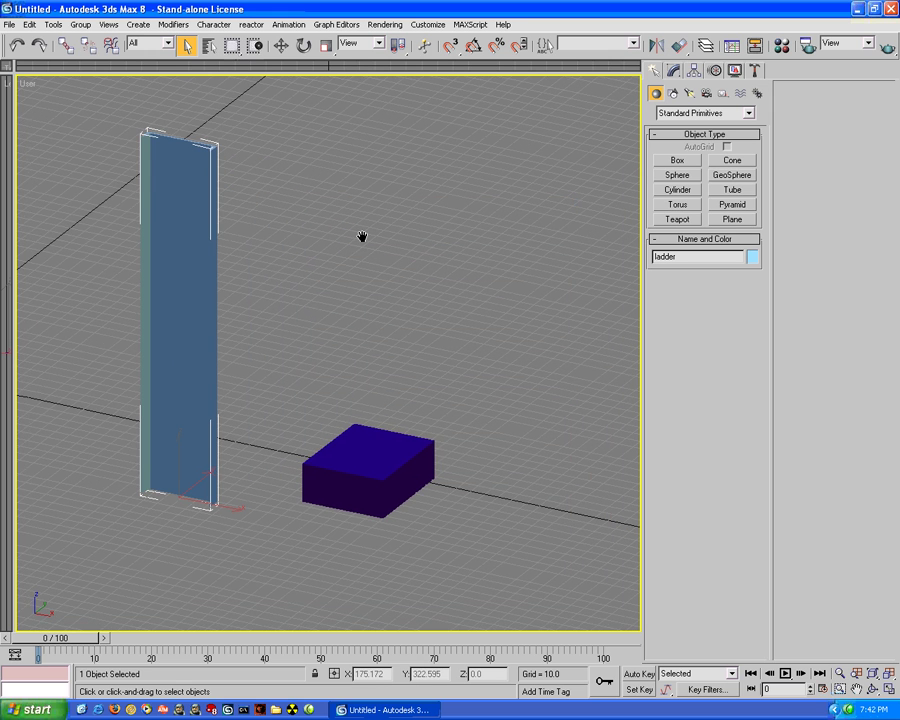
Step: Open the Material Editor and make the first slot a Multi/Sub-Object material, discarding the old one
key(m)
click(212, 279)
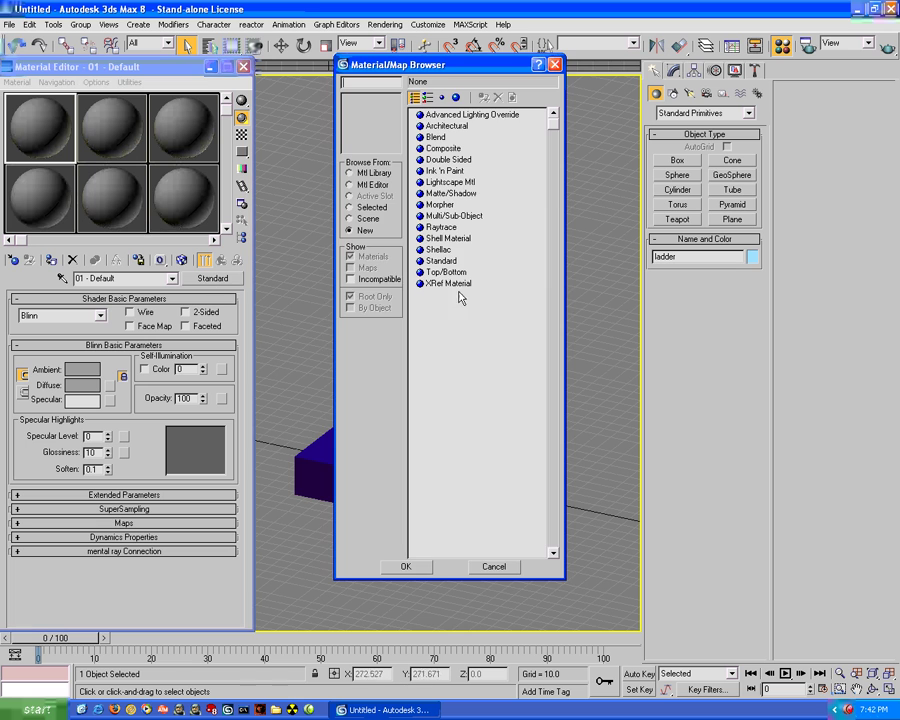
double_click(456, 215)
click(133, 333)
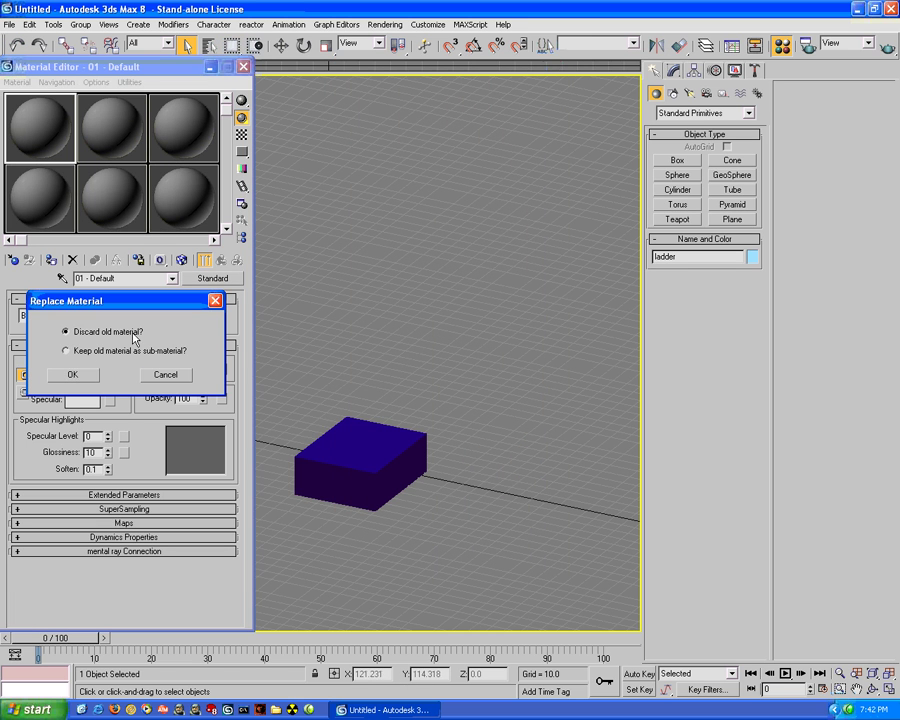
click(78, 375)
Step: Set the number of sub-materials to 2 and open sub-material 1, Material #25
click(88, 317)
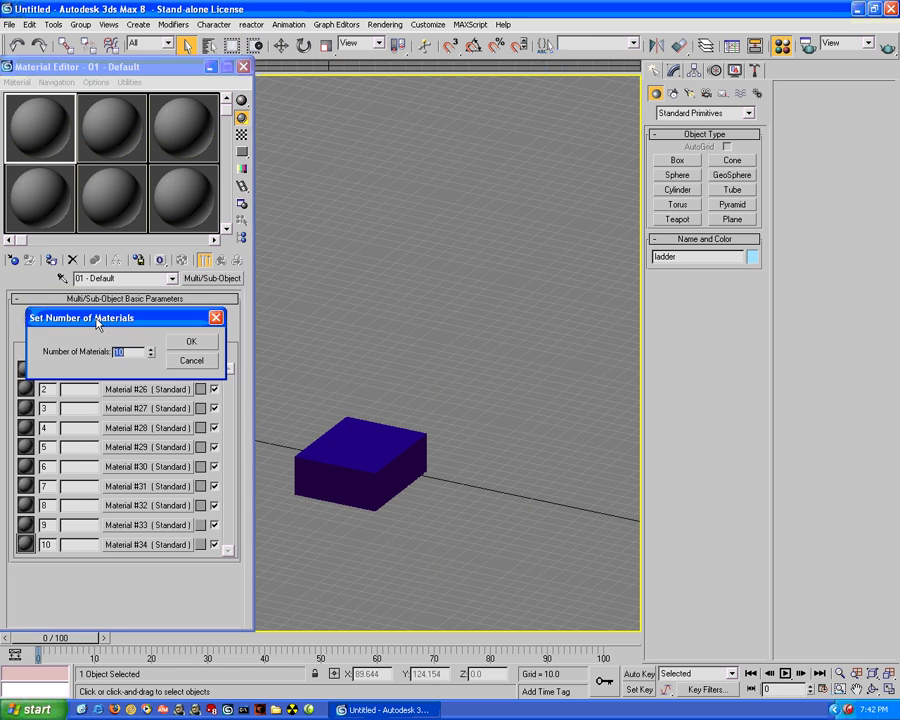
text(2)
click(190, 341)
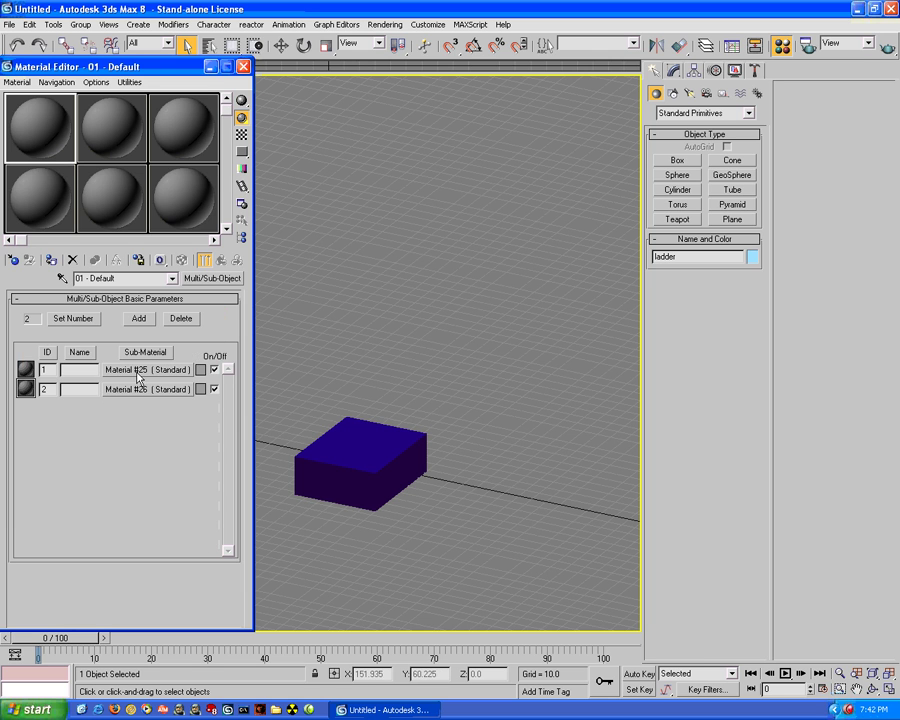
click(160, 369)
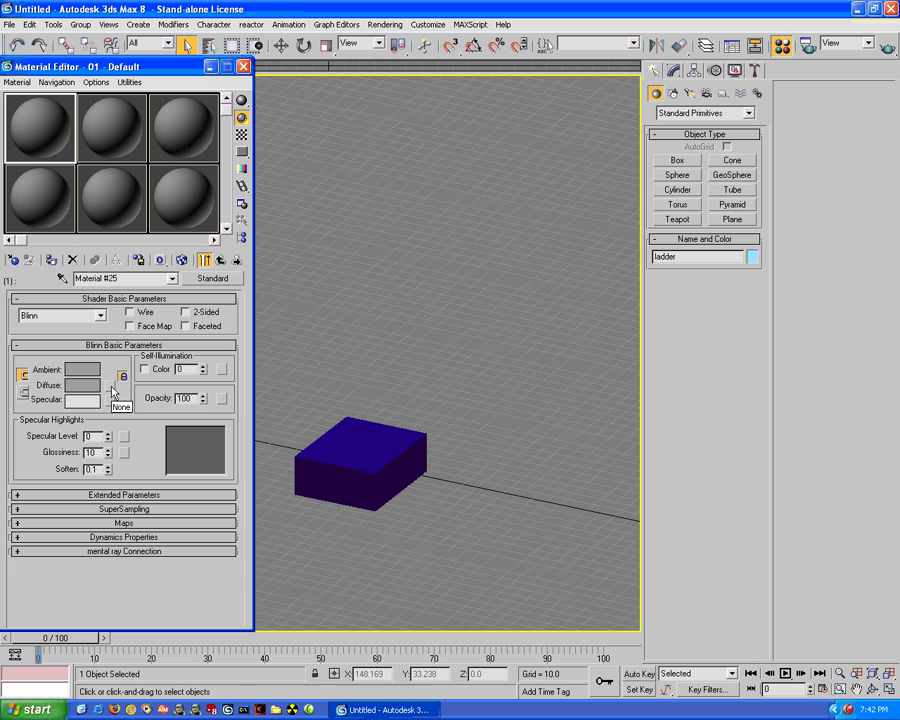
Step: Add a Bitmap diffuse map and browse to Halo Custom Edition\data\levels\test\tutorial\bitmaps
click(111, 386)
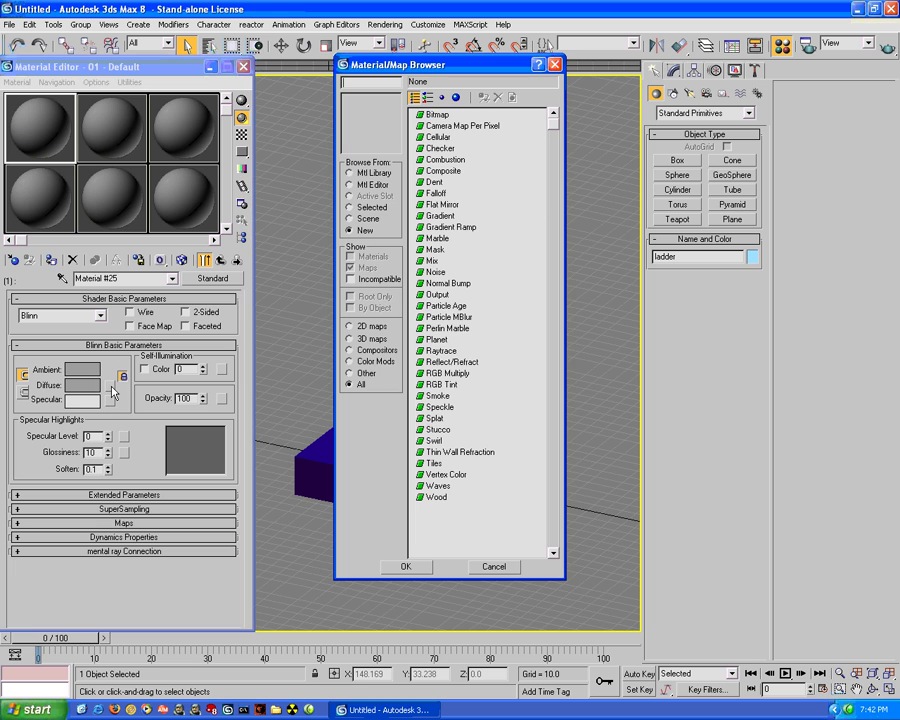
double_click(438, 115)
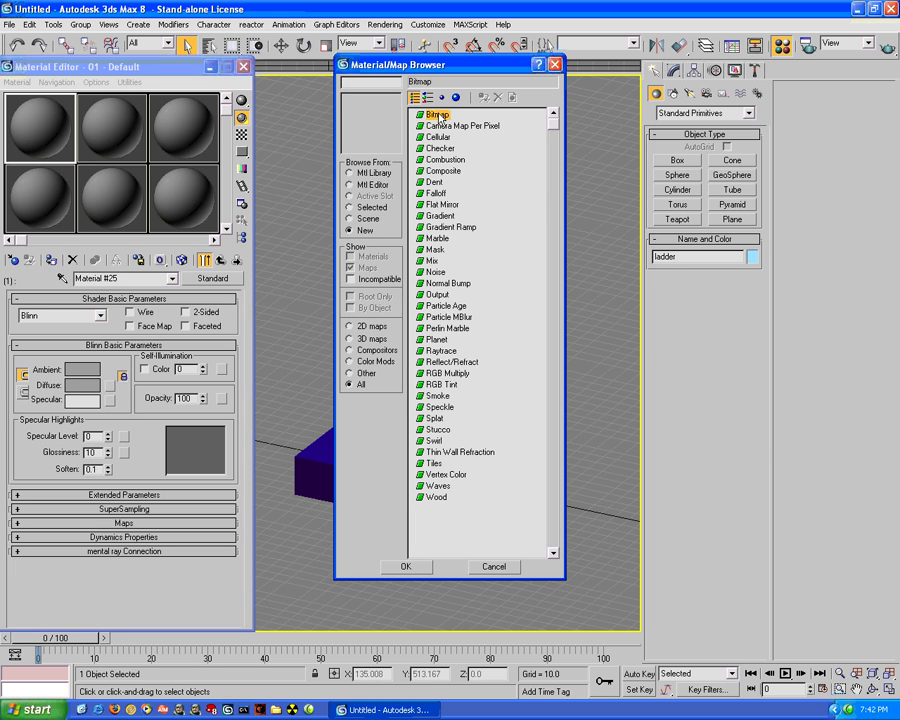
double_click(230, 88)
double_click(230, 88)
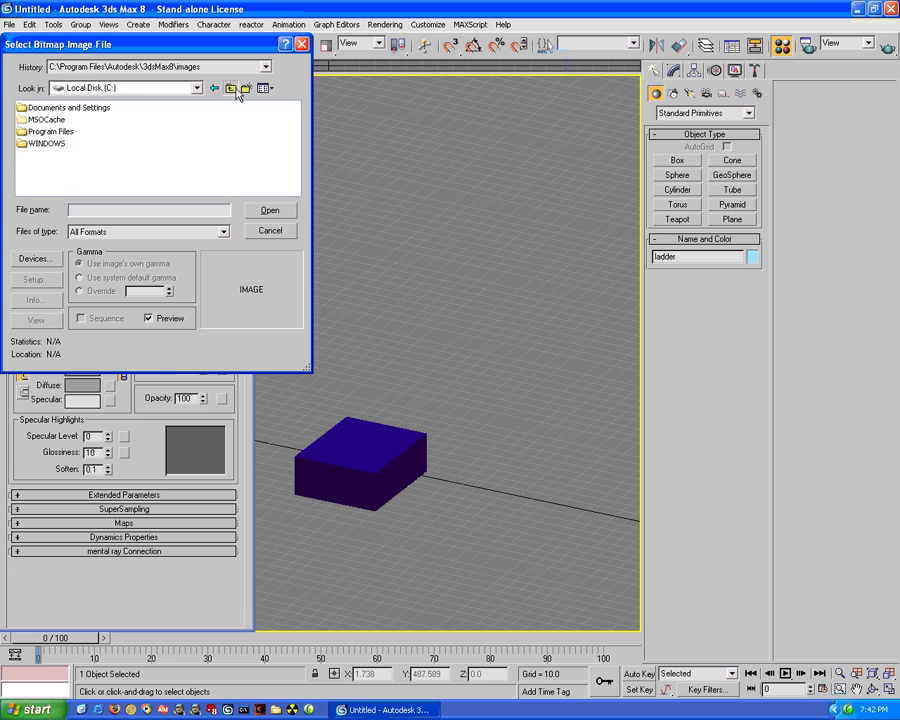
double_click(230, 88)
double_click(220, 108)
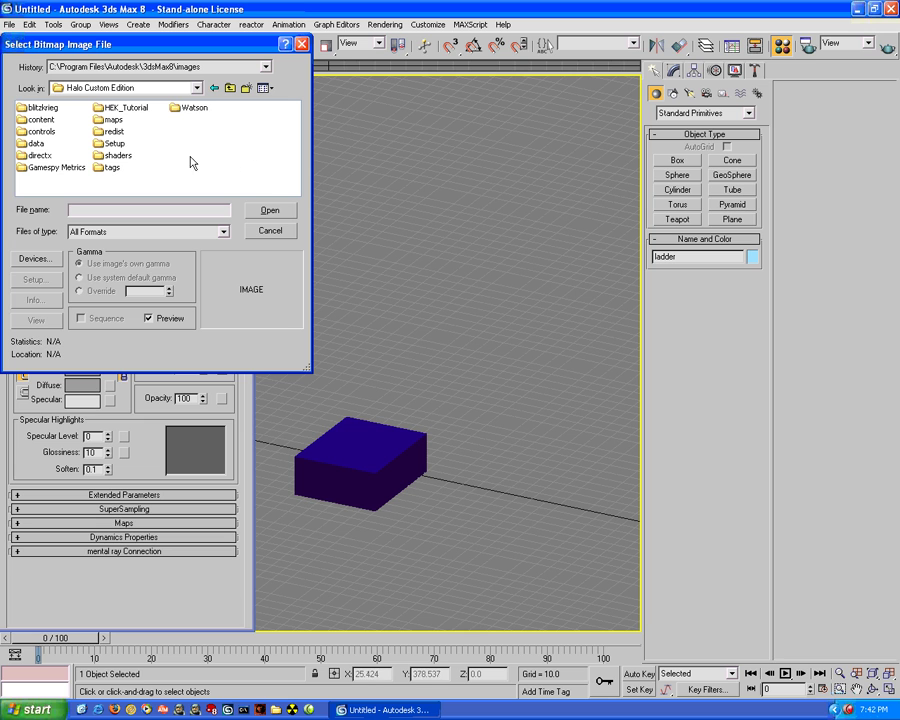
double_click(36, 143)
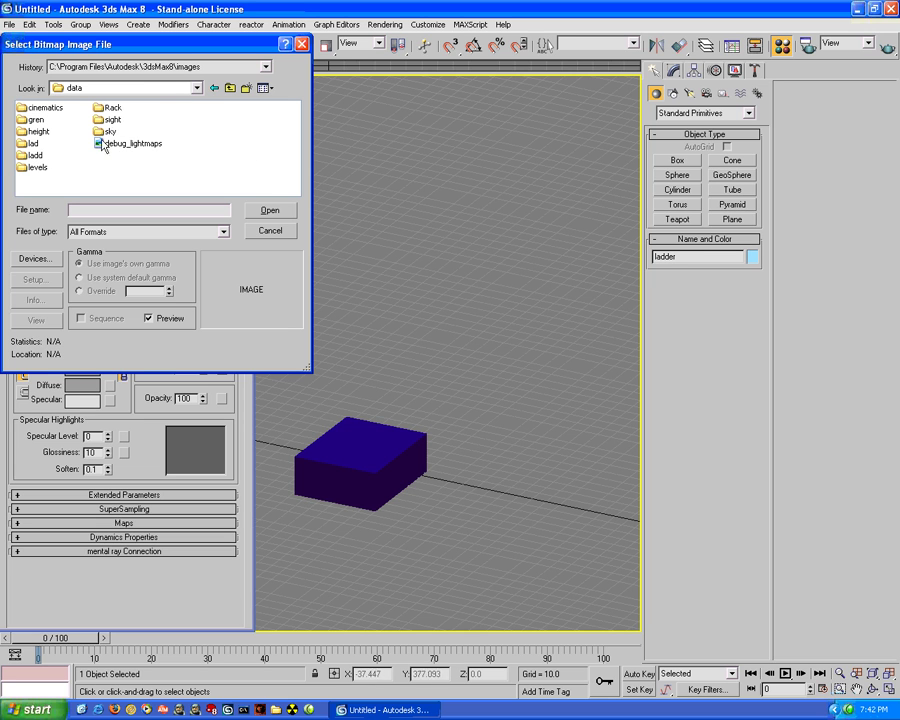
double_click(36, 167)
double_click(98, 167)
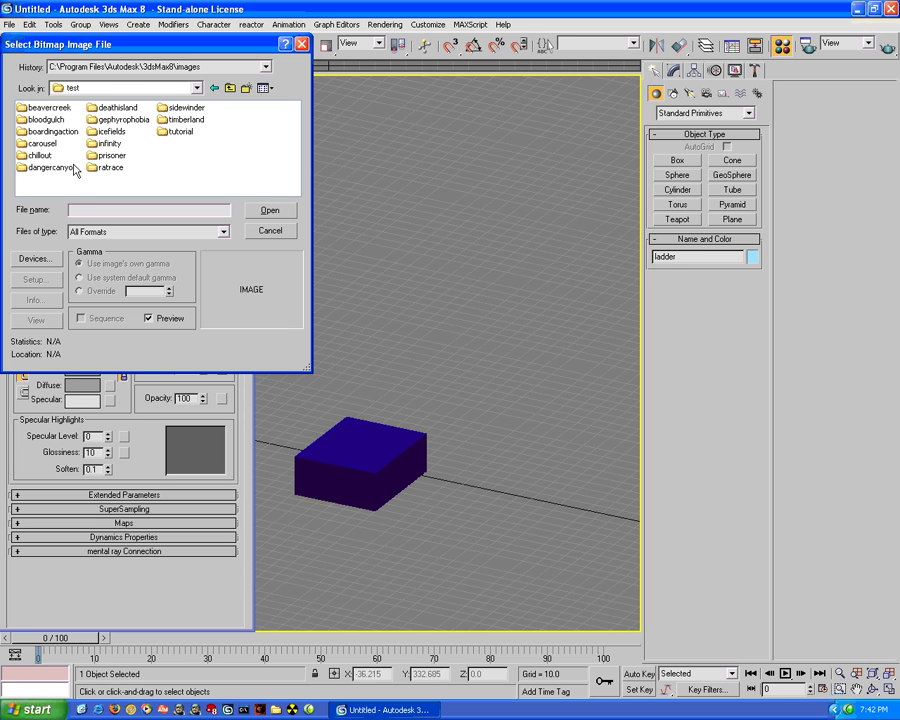
double_click(179, 131)
click(45, 108)
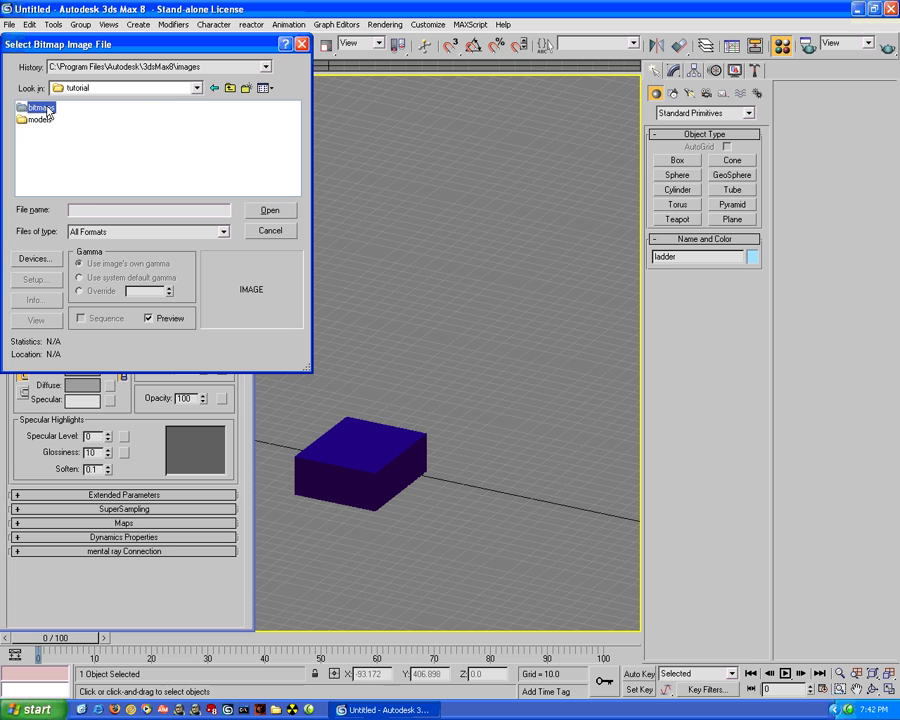
double_click(47, 110)
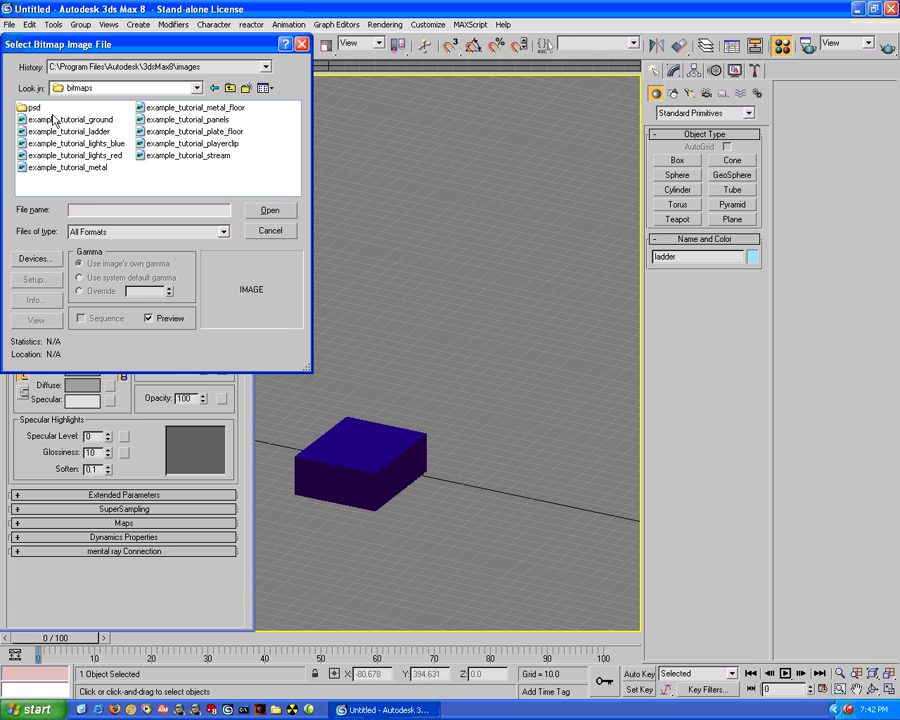
Step: Copy the example_tutorial_plate_floor file name and load that image as the diffuse map
click(77, 169)
click(195, 131)
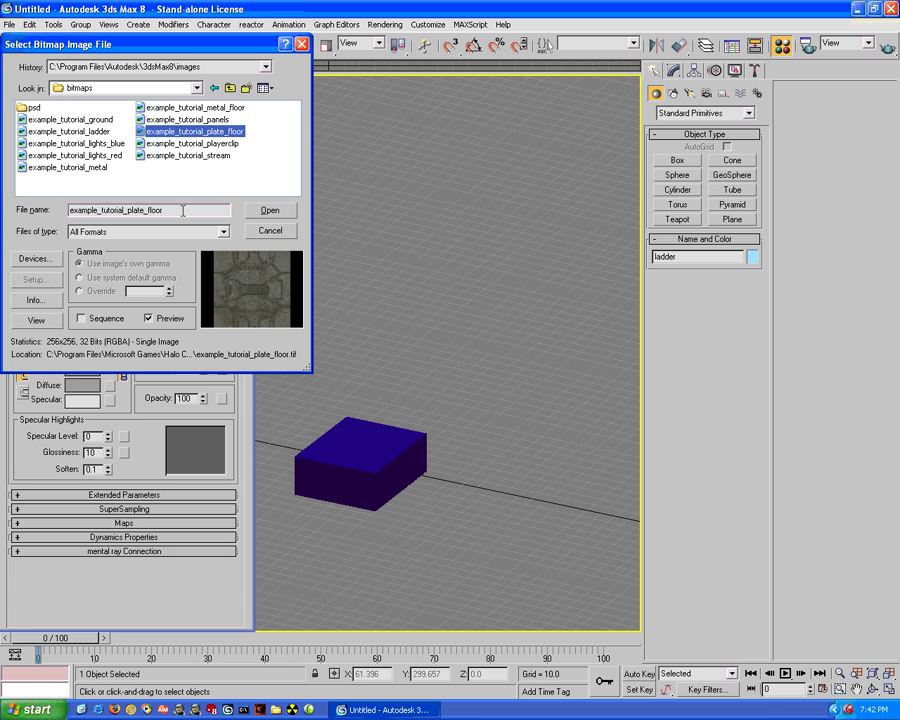
drag(183, 210, 63, 209)
right_click(90, 210)
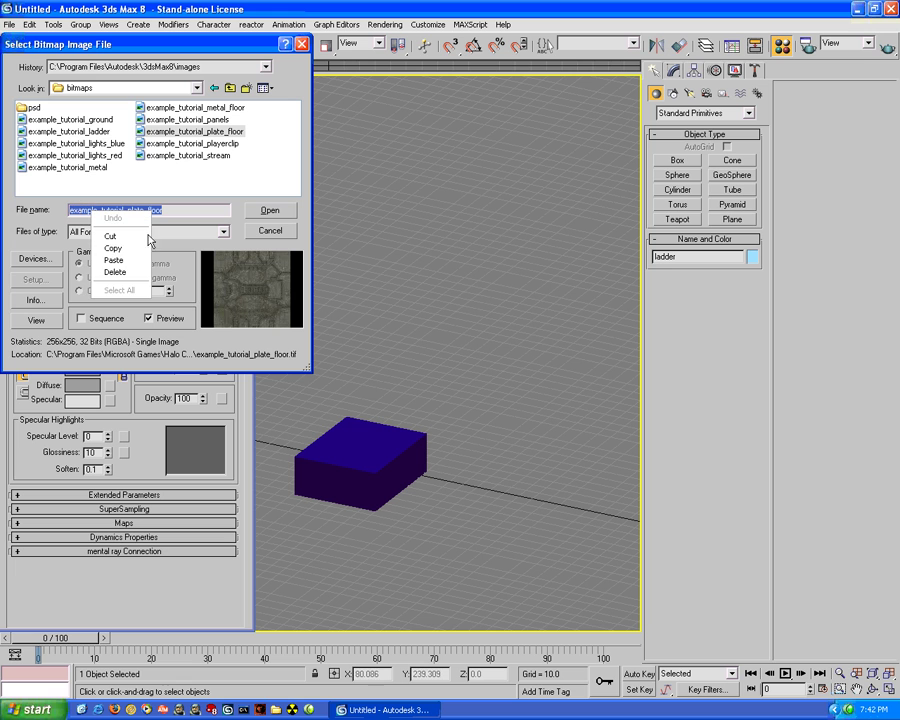
click(123, 249)
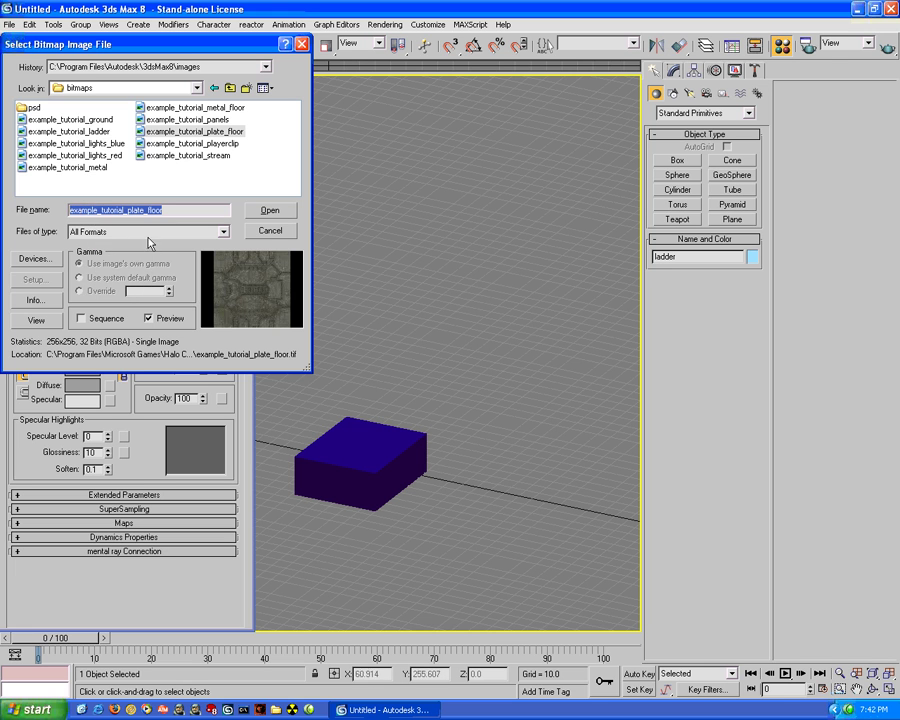
click(269, 210)
Step: Show the map in viewport and rename the sub-material example_tutorial_plate_floor
click(220, 260)
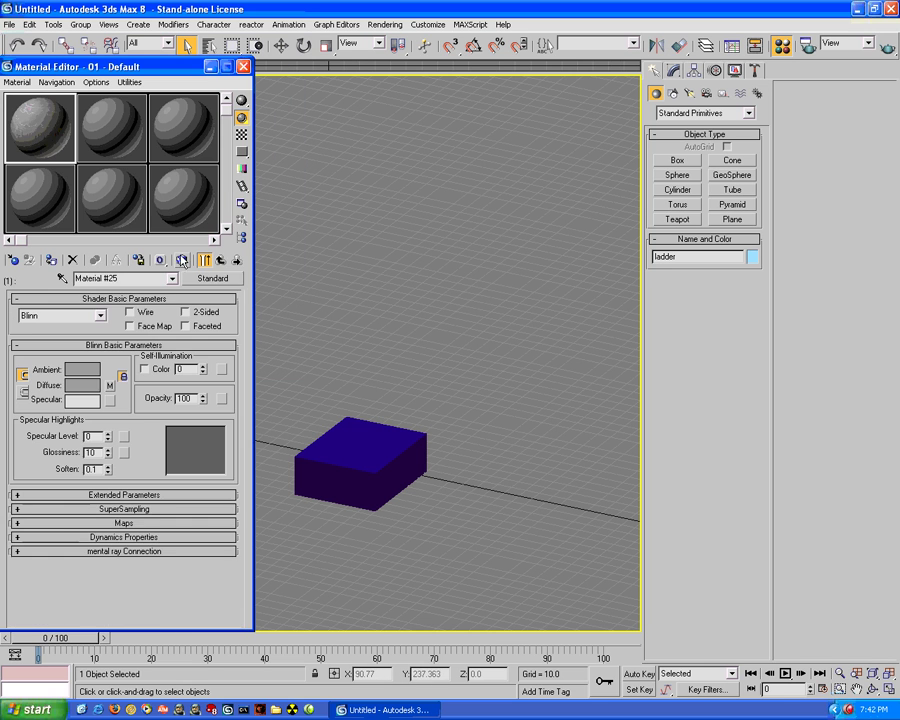
click(182, 261)
drag(121, 278, 76, 278)
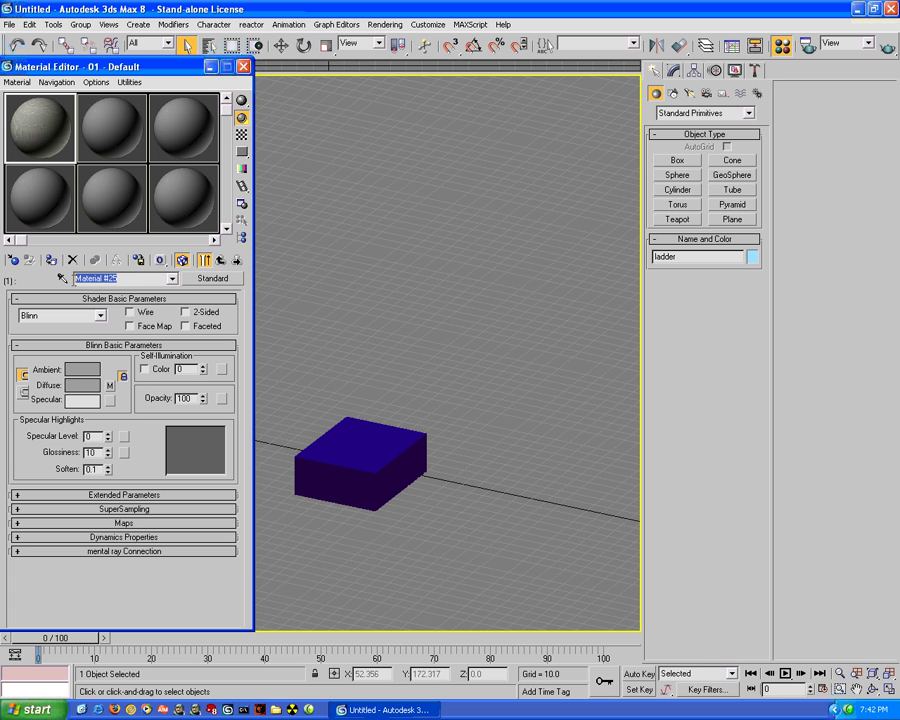
right_click(94, 278)
click(114, 326)
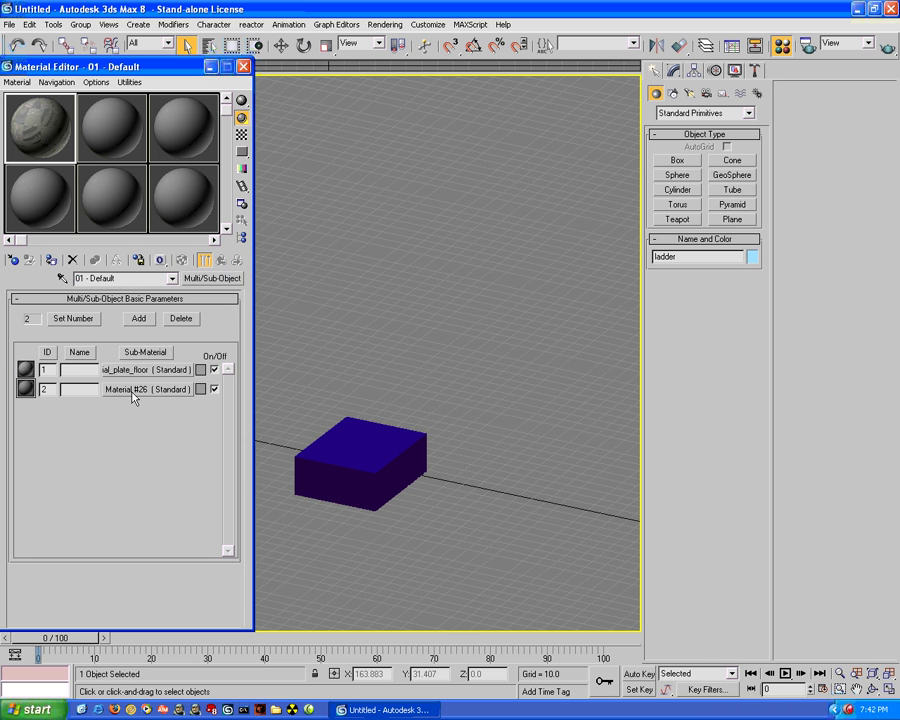
Step: In sub-material 2, load the example_tutorial_ladder bitmap as the diffuse map, copying its file name
click(132, 391)
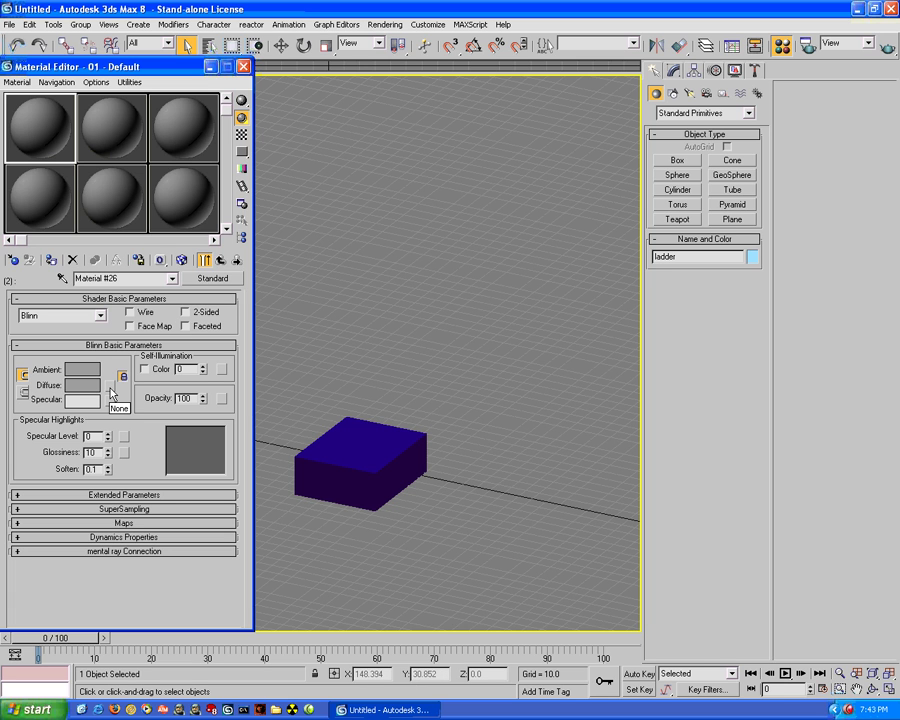
click(111, 393)
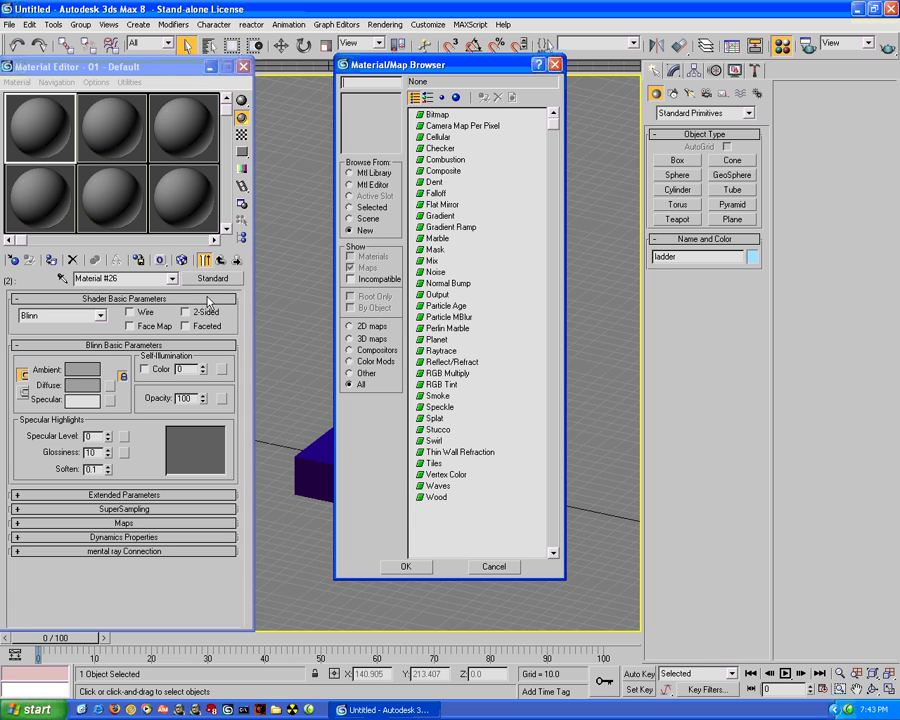
double_click(422, 119)
click(98, 132)
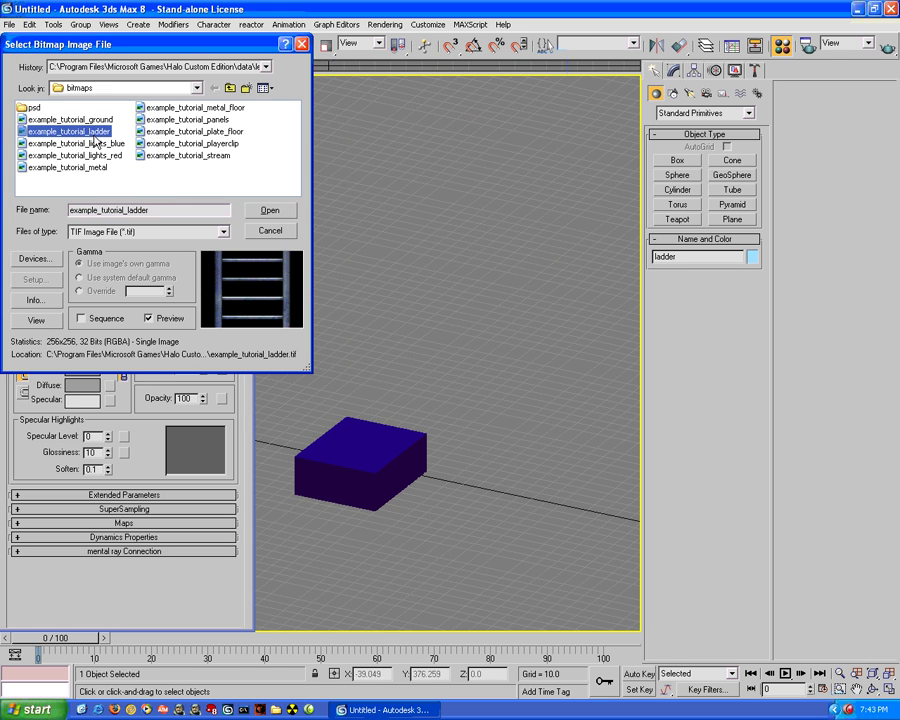
double_click(148, 211)
right_click(90, 210)
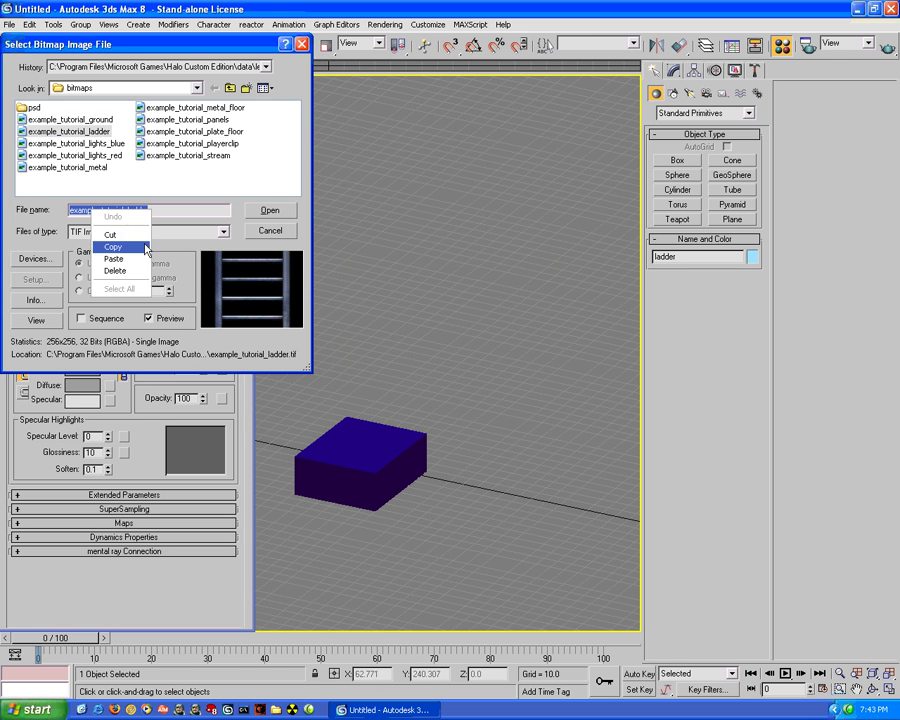
click(112, 252)
click(270, 210)
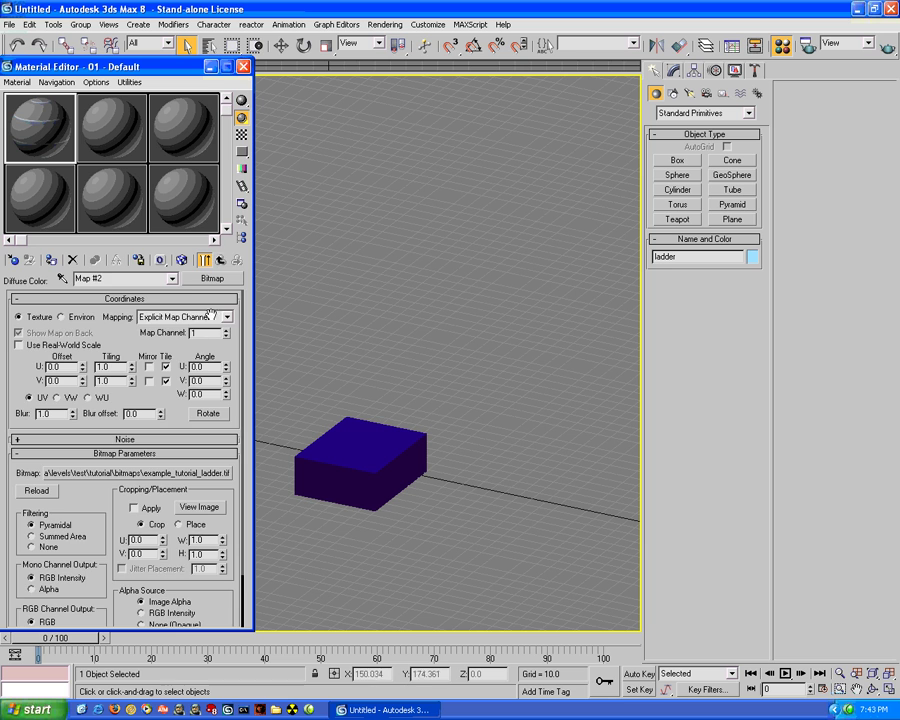
Step: Show the ladder texture in viewports and rename the sub-material example_tutorial_ladder
click(184, 260)
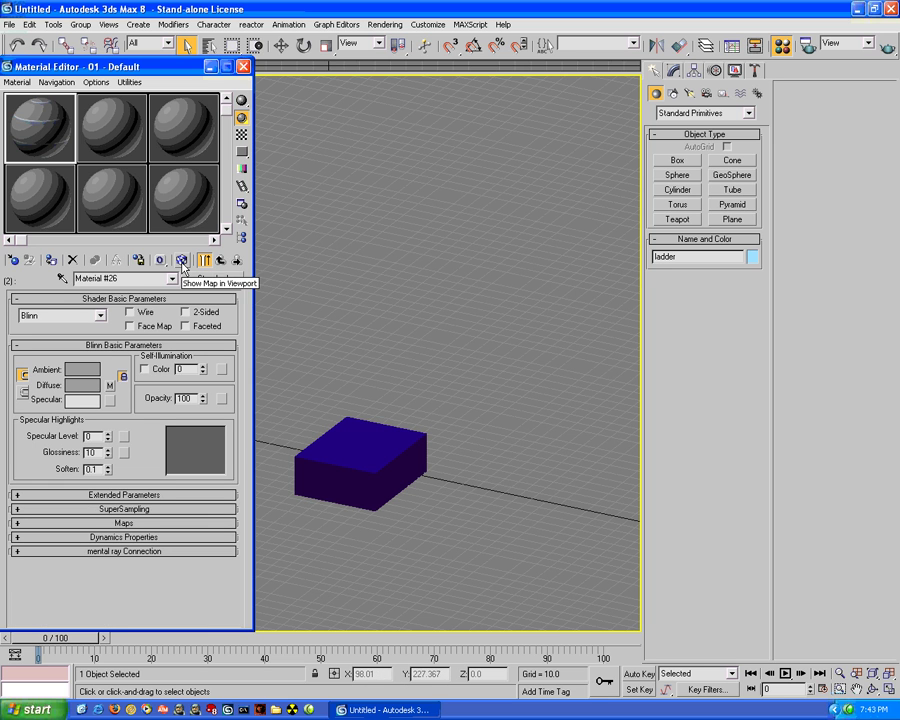
click(182, 260)
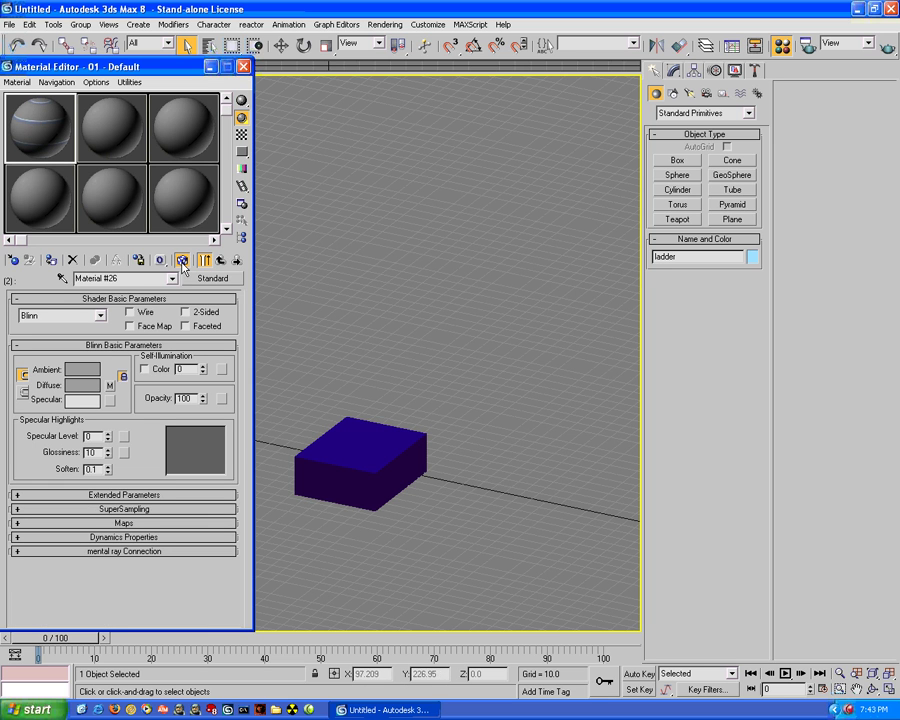
right_click(87, 284)
click(118, 326)
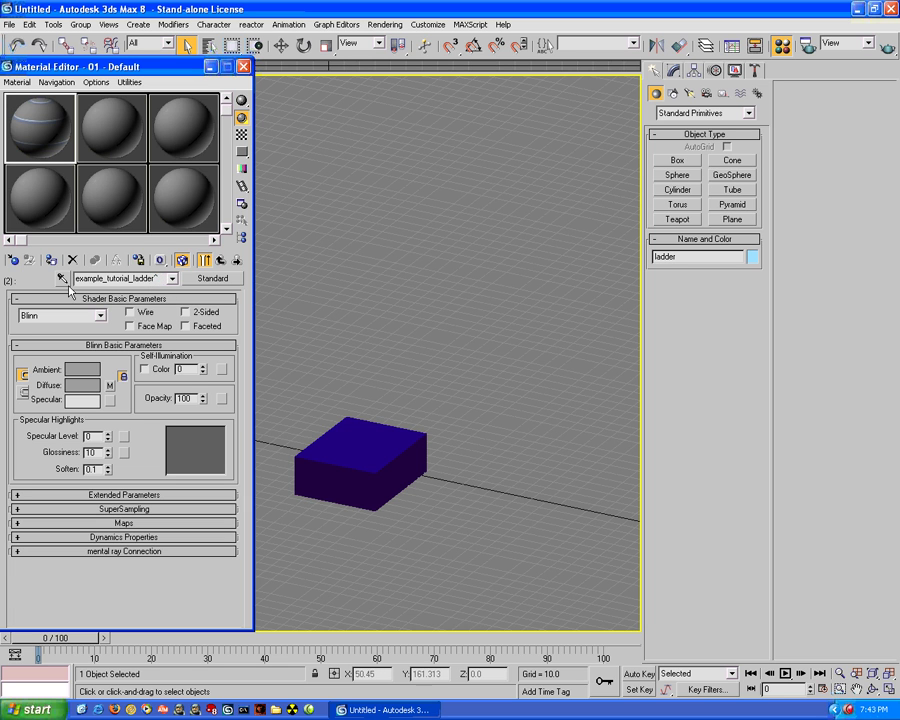
Step: Drag the Multi/Sub-Object material onto the tall ladder panel, then close the Material Editor
click(221, 262)
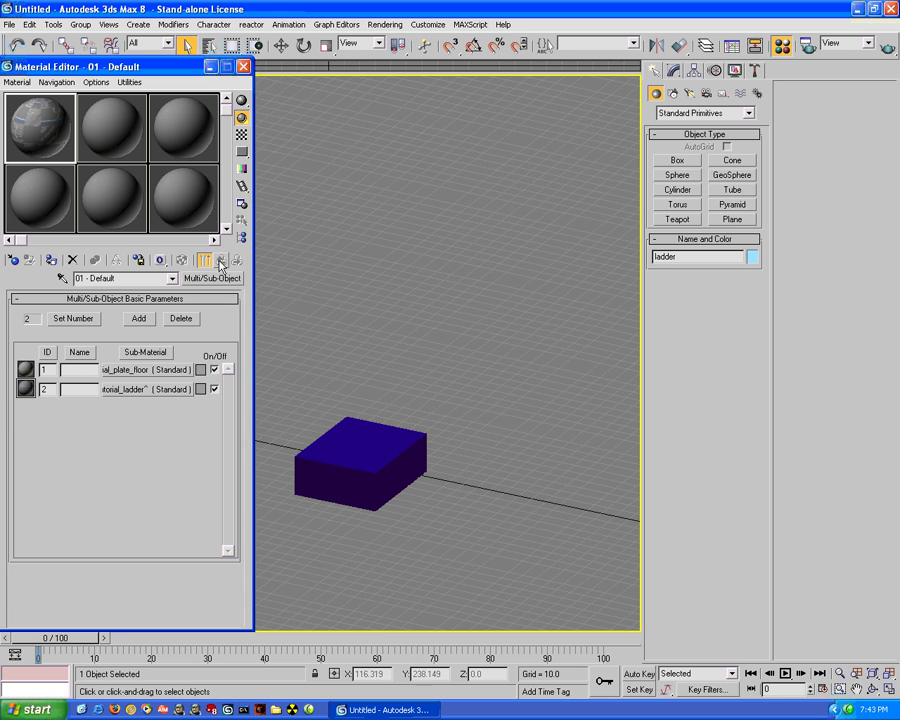
middle_drag(311, 344, 521, 360)
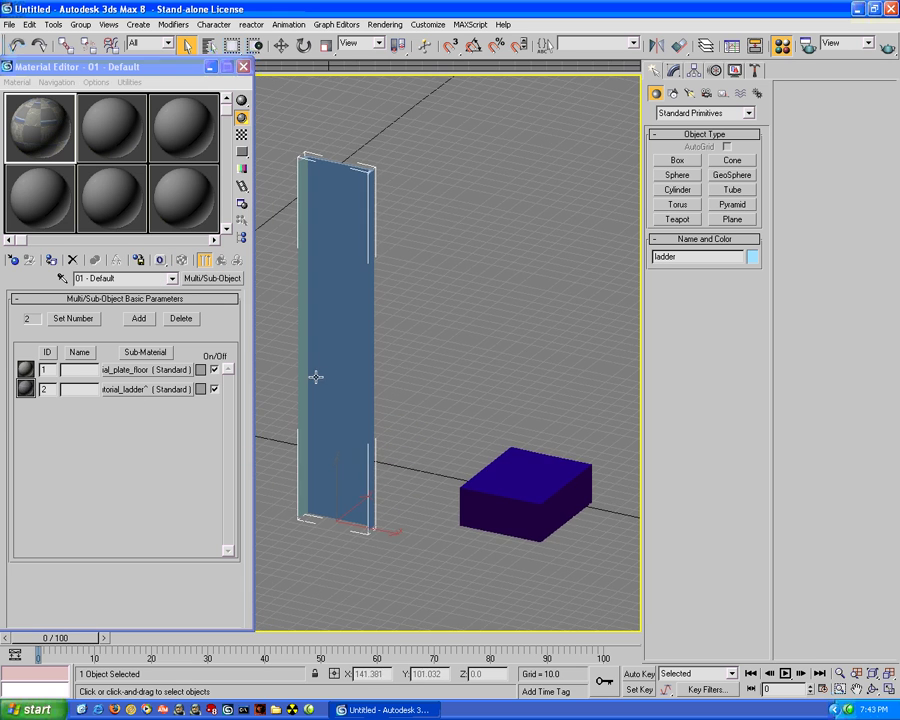
drag(37, 110, 325, 348)
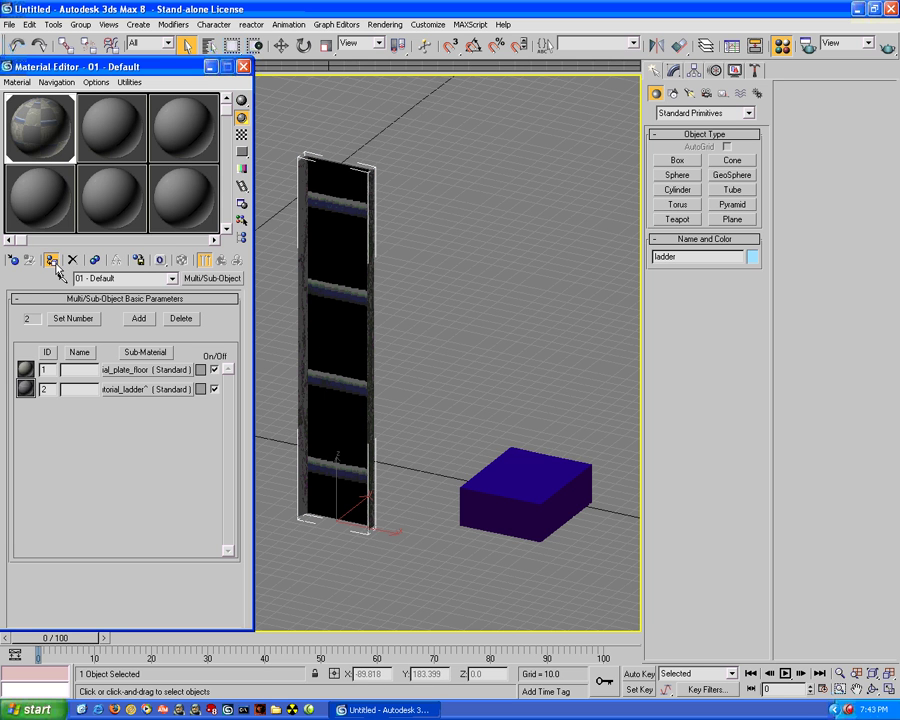
click(243, 66)
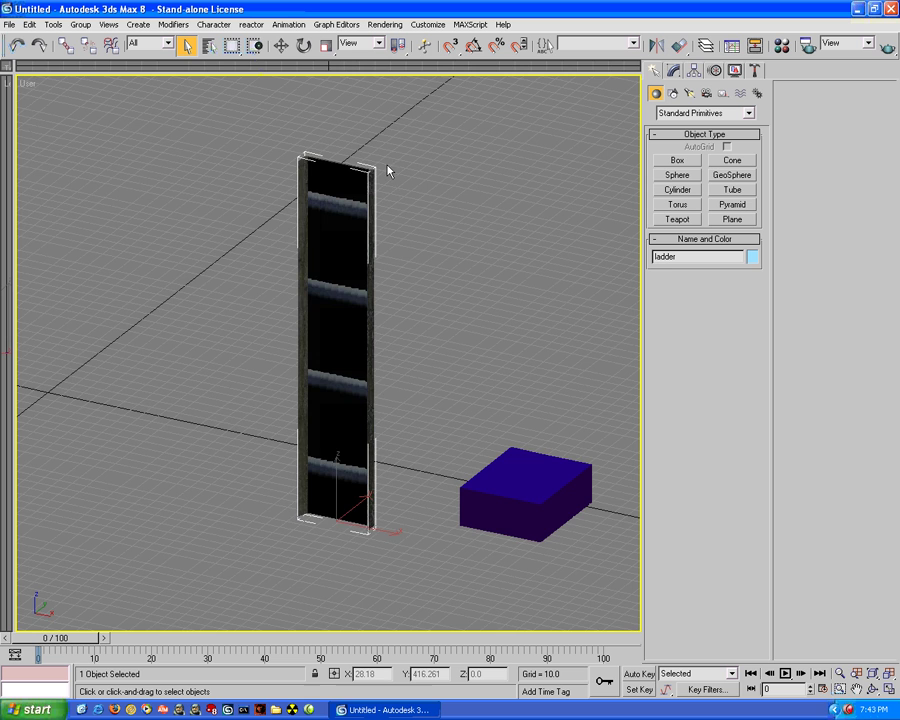
alt+middle_drag(384, 177, 313, 186)
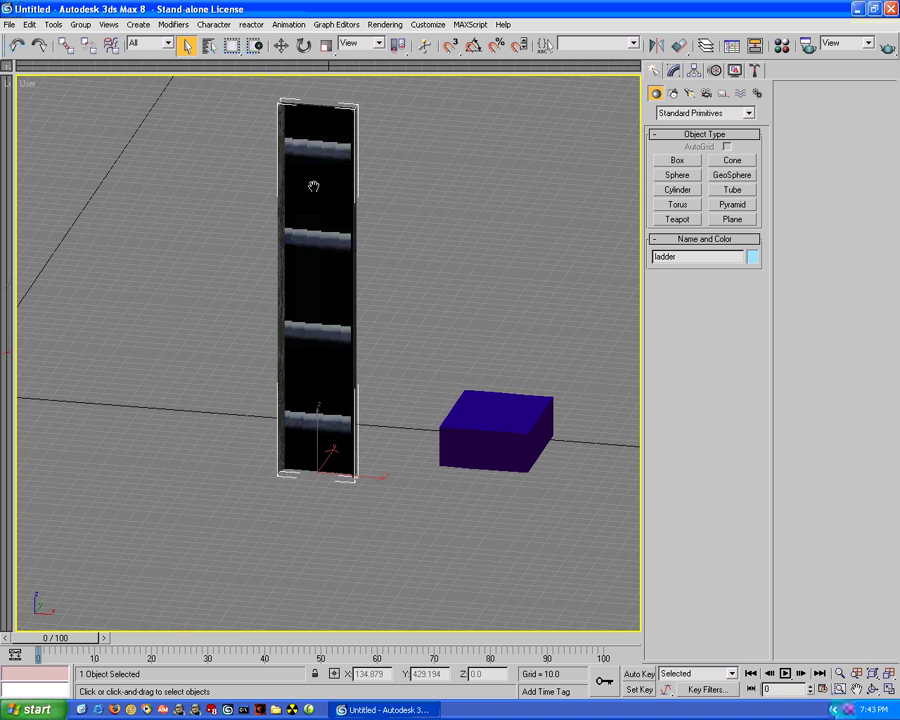
Step: In the Editable Mesh's Polygon mode, select the ladder's front faces and assign material ID 2
click(673, 71)
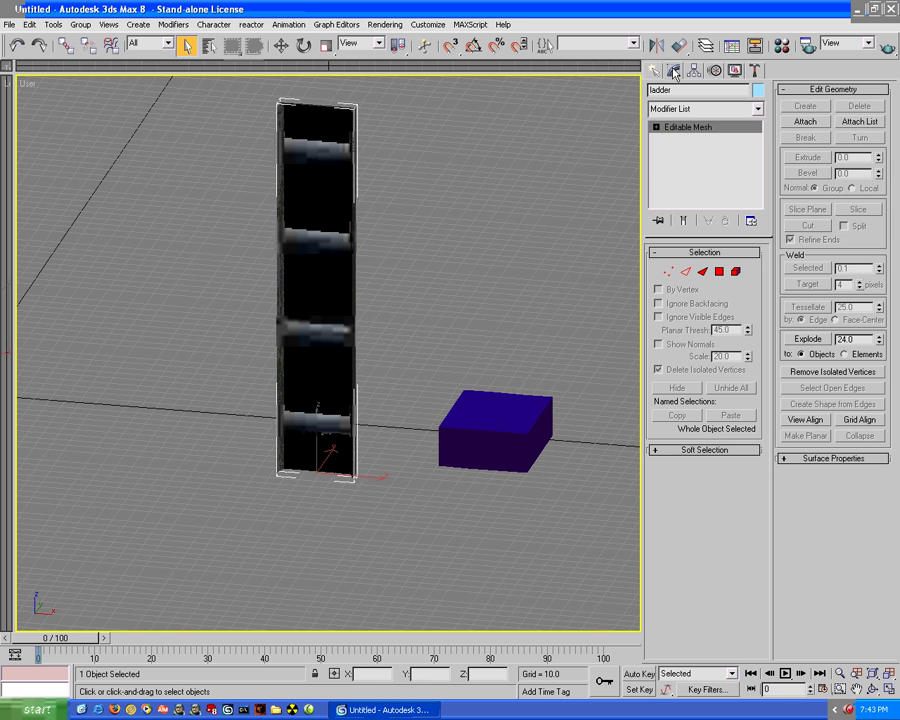
click(719, 271)
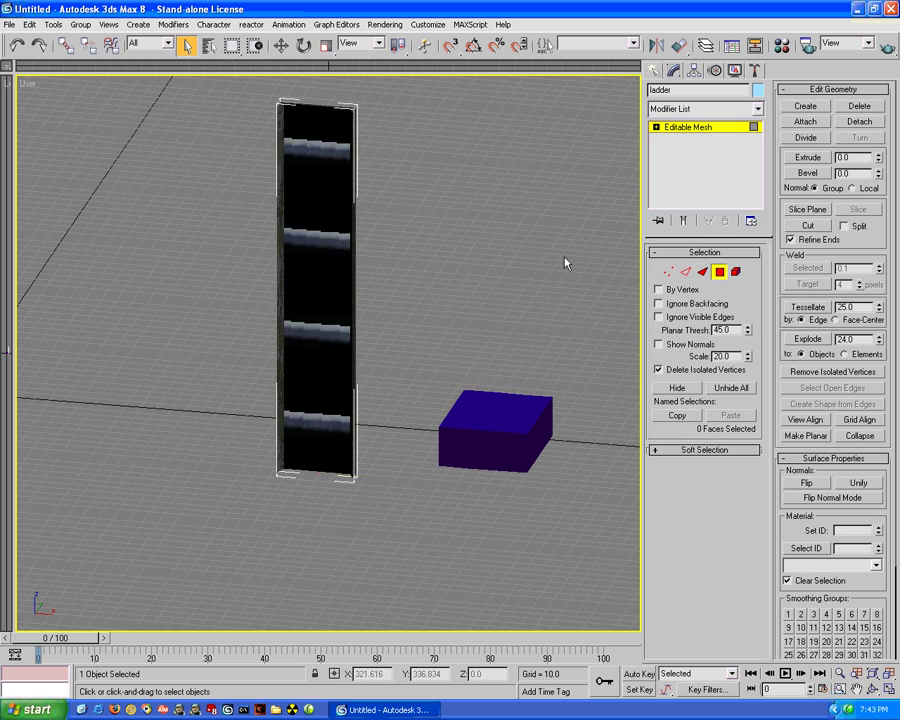
click(297, 330)
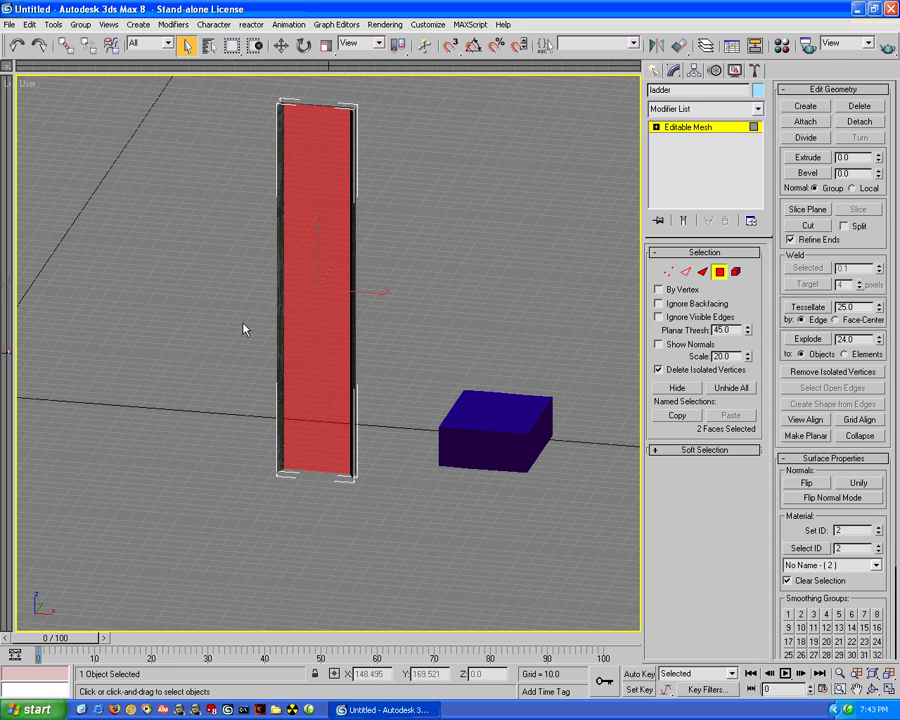
click(823, 550)
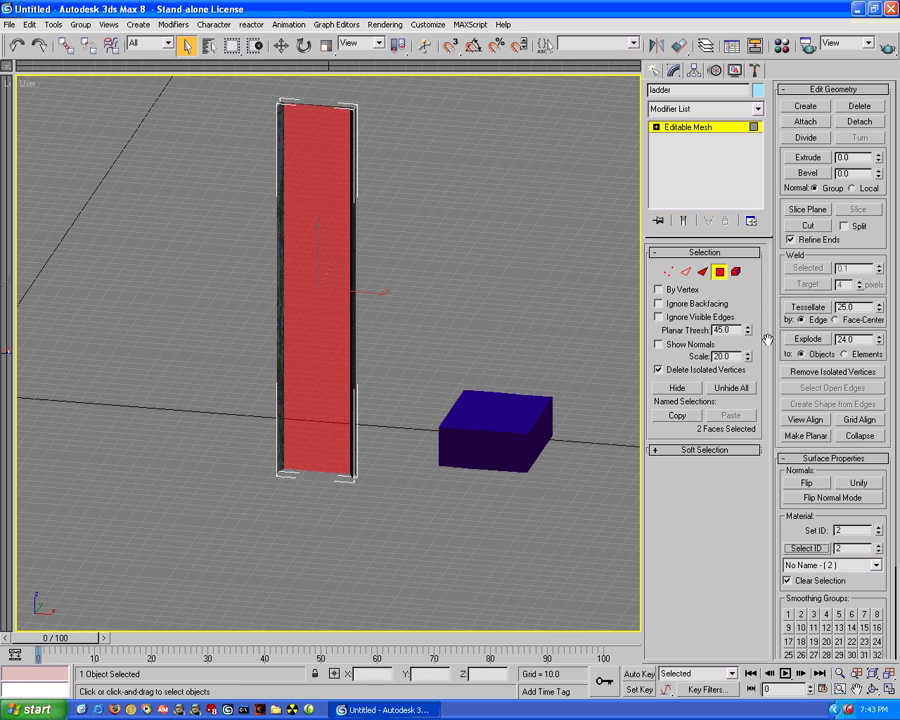
Step: Add a Box-mapped UVW Map modifier with V Tile 5.0, then deselect and view from the front
click(759, 111)
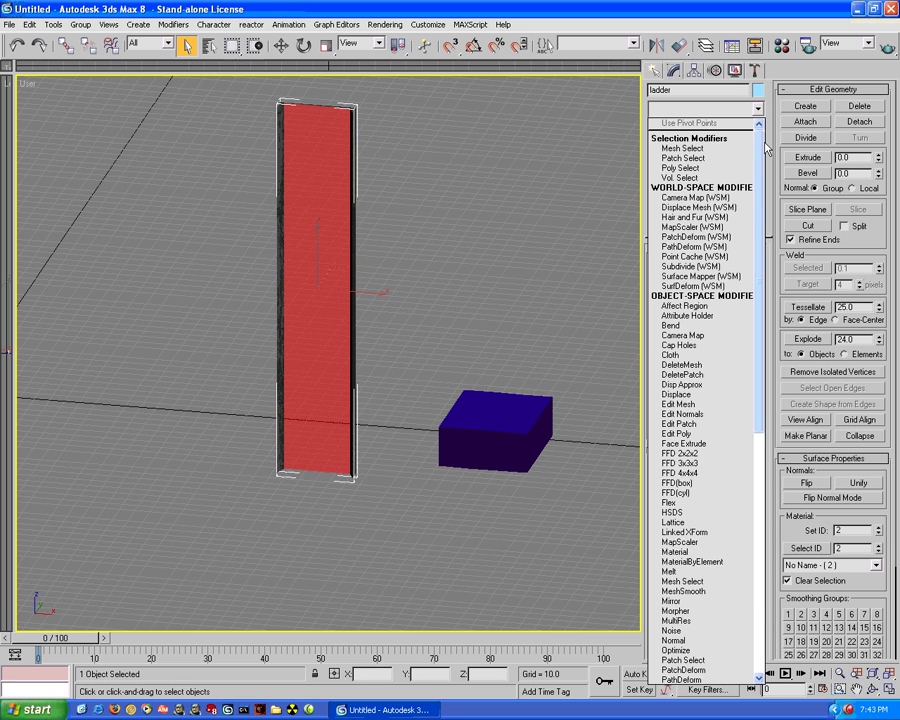
scroll(753, 420, down, 15)
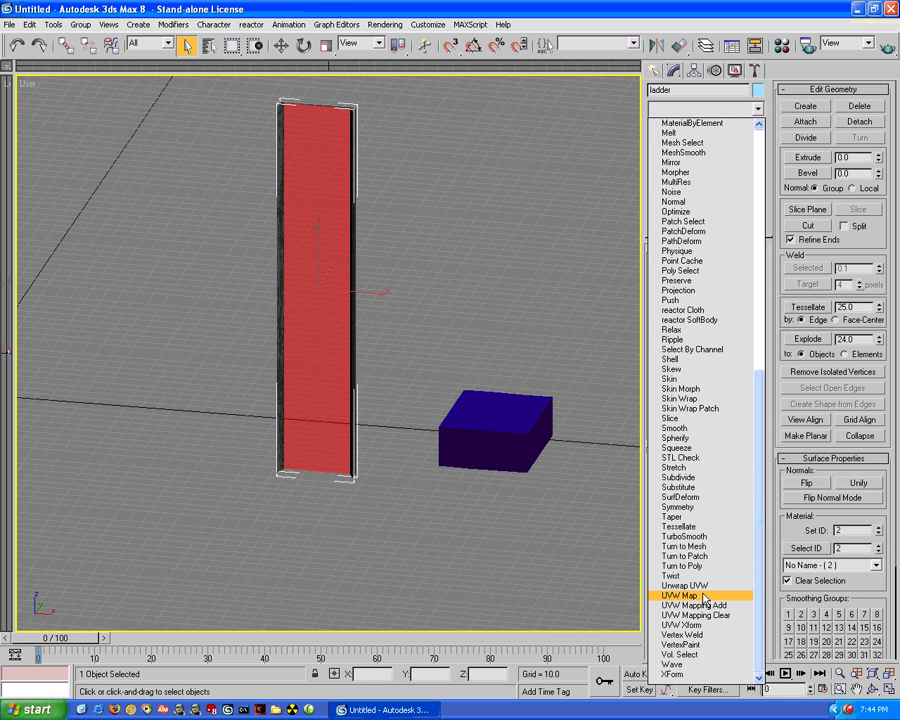
click(704, 597)
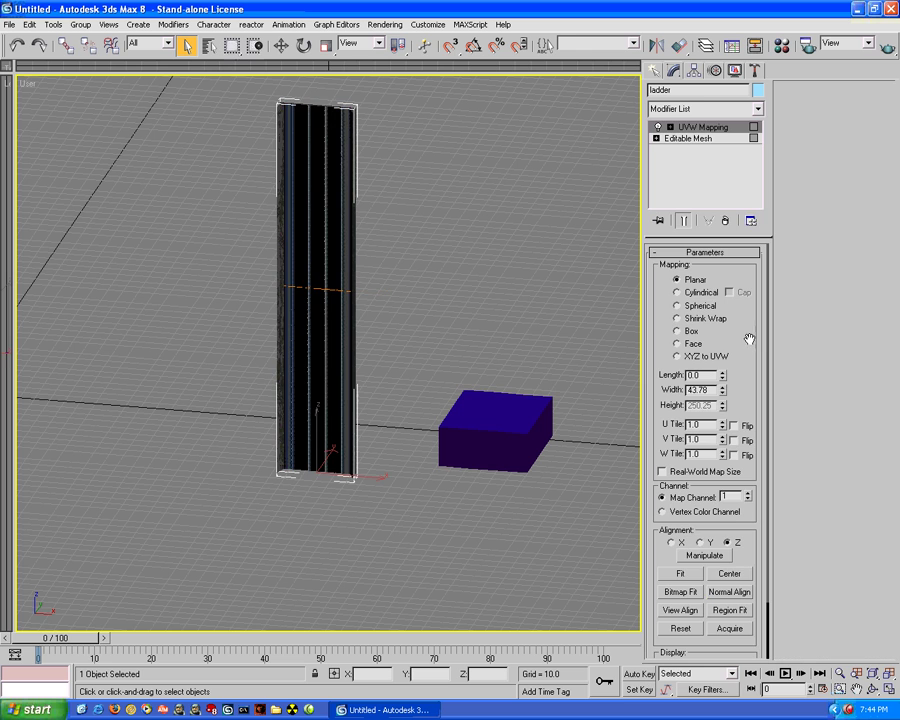
click(677, 331)
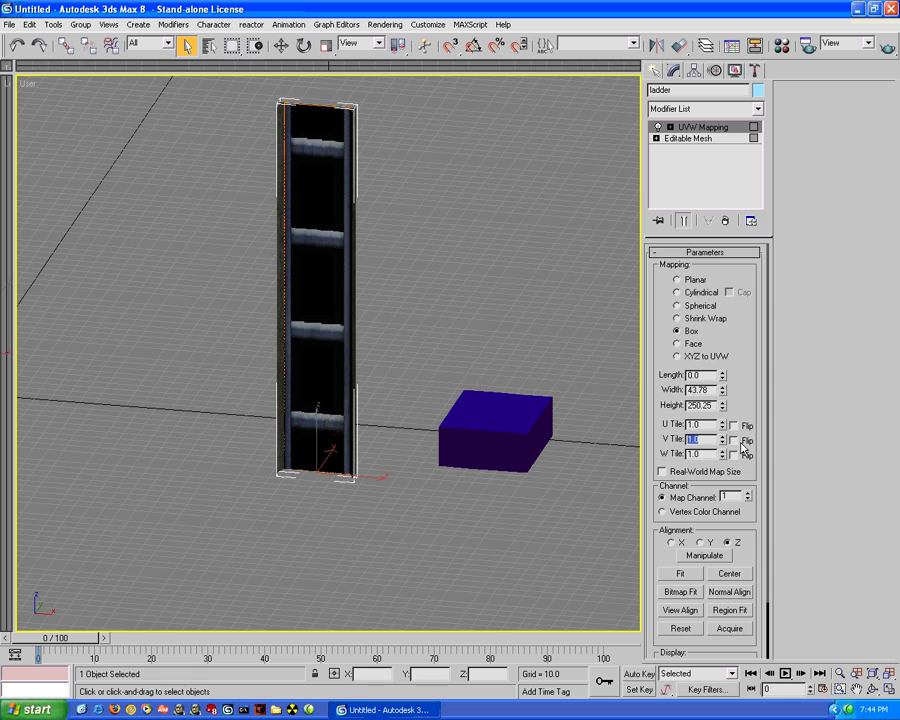
text(5)
key(Return)
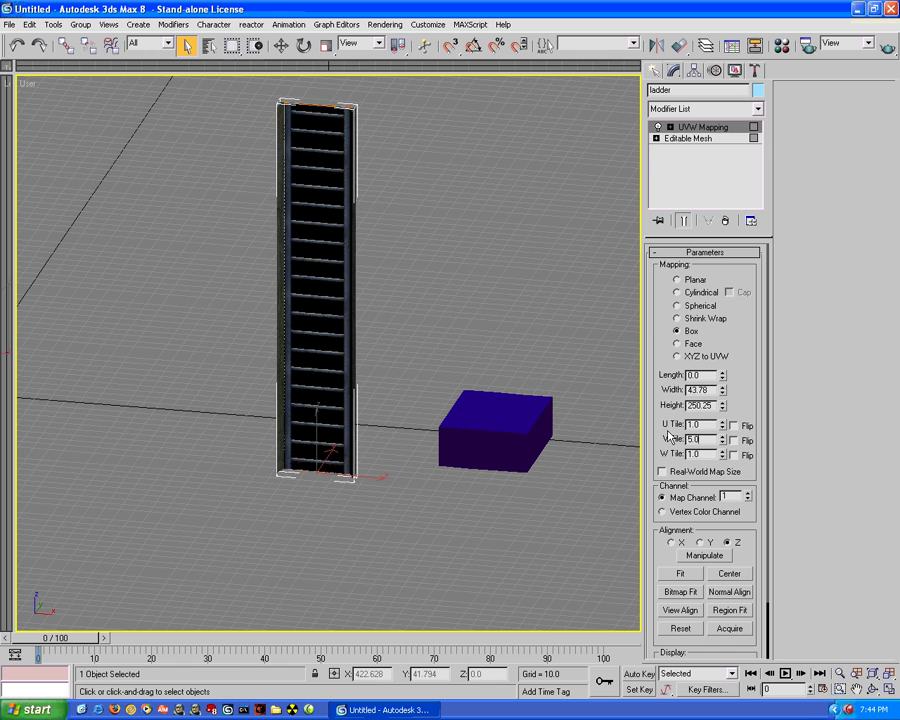
click(426, 341)
key(f)
scroll(424, 340, down, 3)
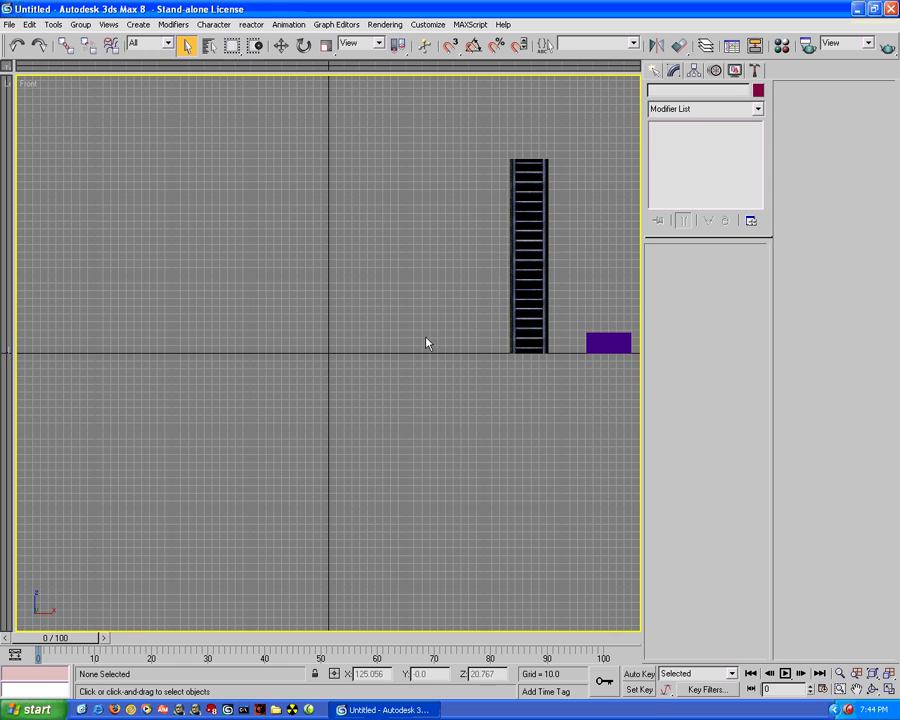
middle_drag(424, 340, 372, 392)
scroll(300, 374, up, 6)
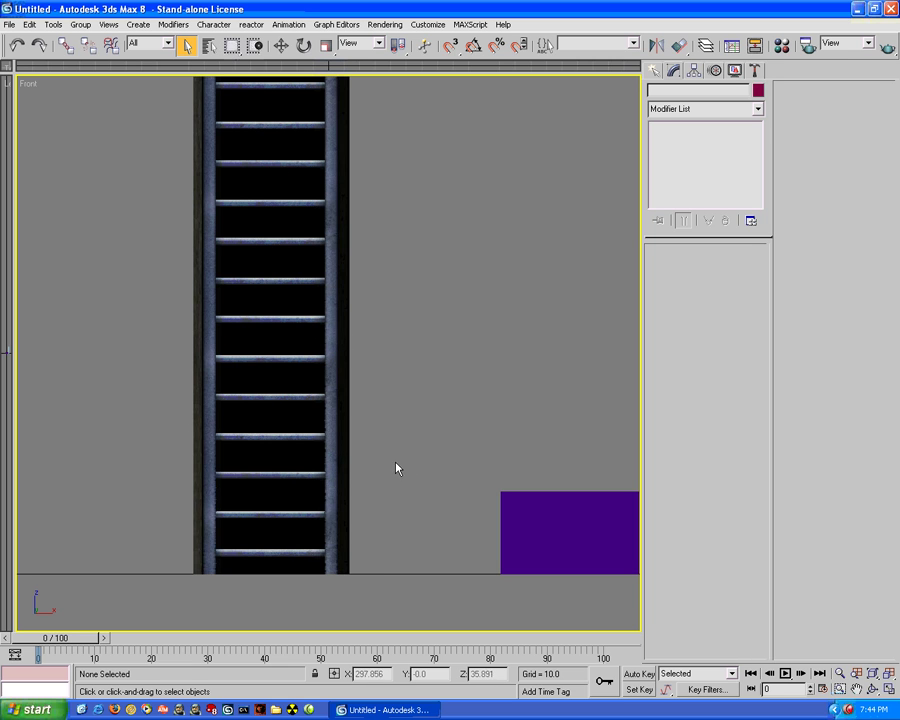
alt+middle_drag(394, 434, 364, 462)
scroll(364, 462, down, 4)
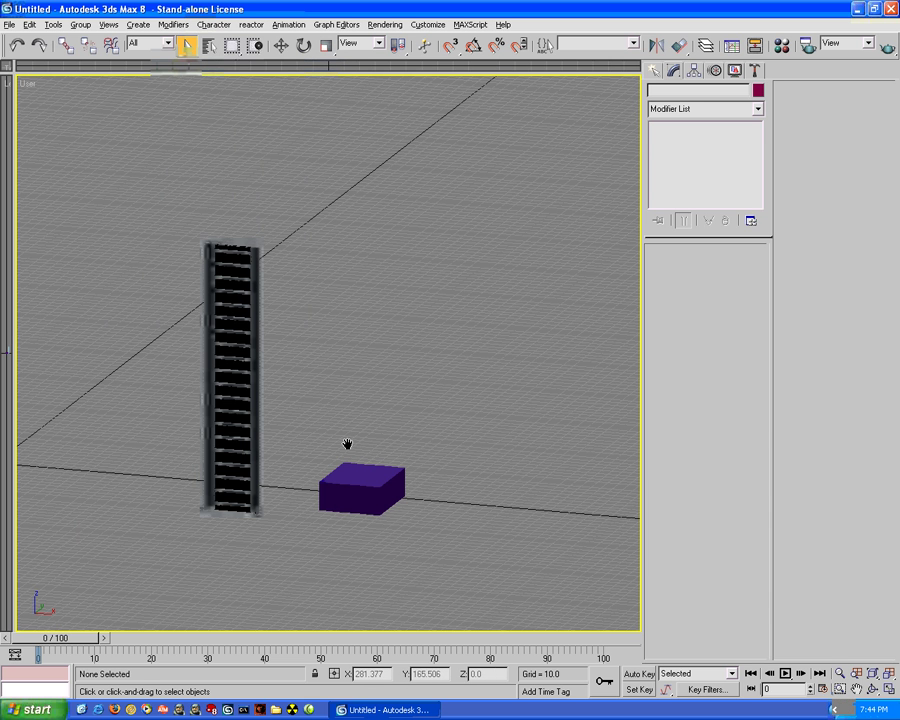
Step: Link the ladder to the purple box as its parent
alt+middle_drag(347, 444, 200, 310)
click(182, 300)
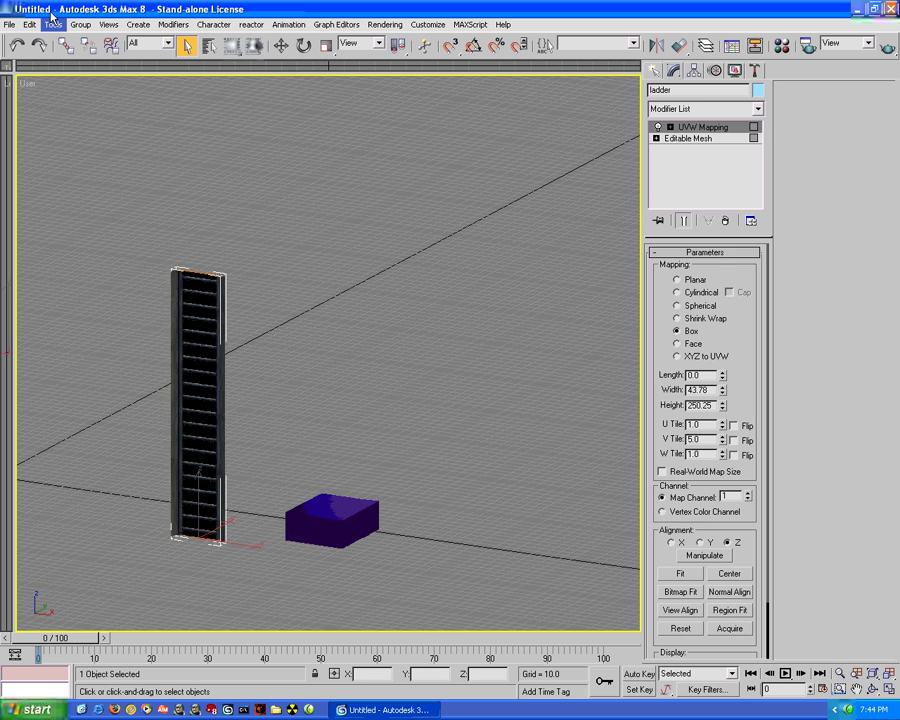
click(65, 45)
drag(190, 354, 352, 527)
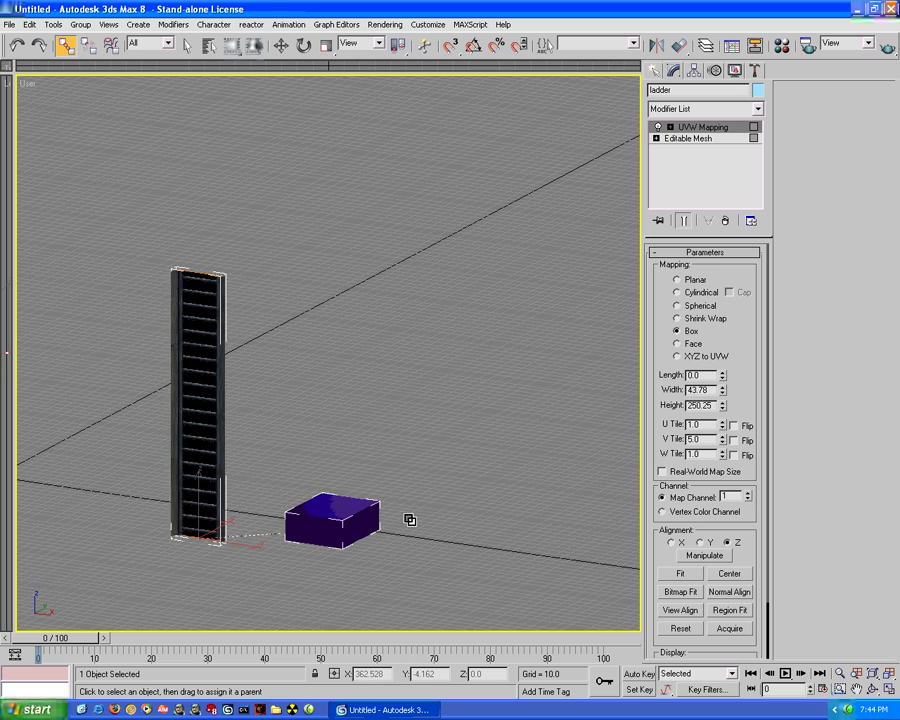
click(388, 405)
Step: In Save As, go to Halo Custom Edition\data and create a new ladder folder
click(9, 24)
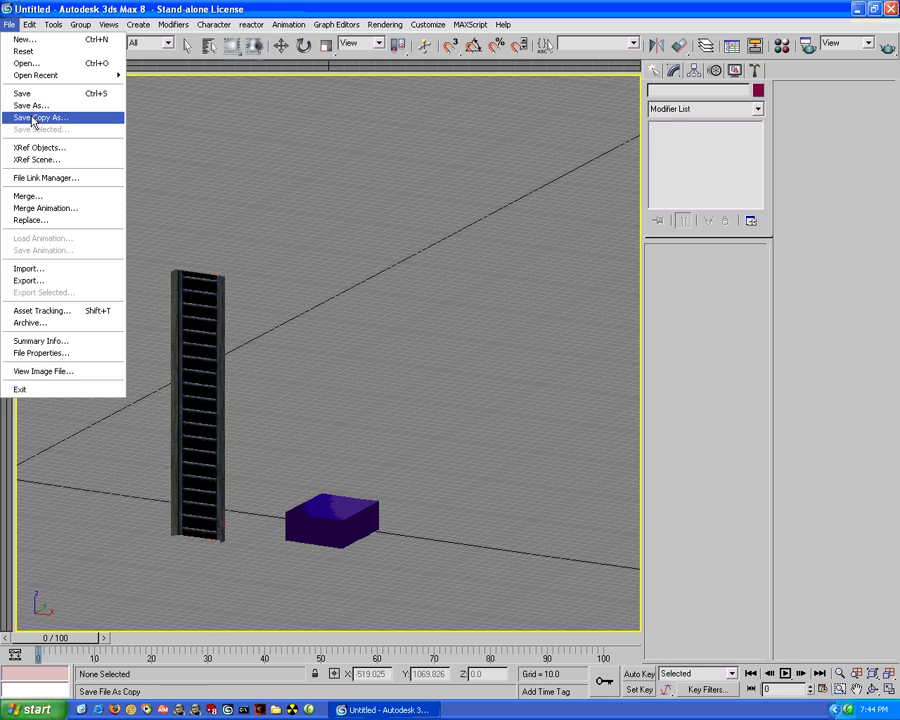
click(32, 104)
click(222, 88)
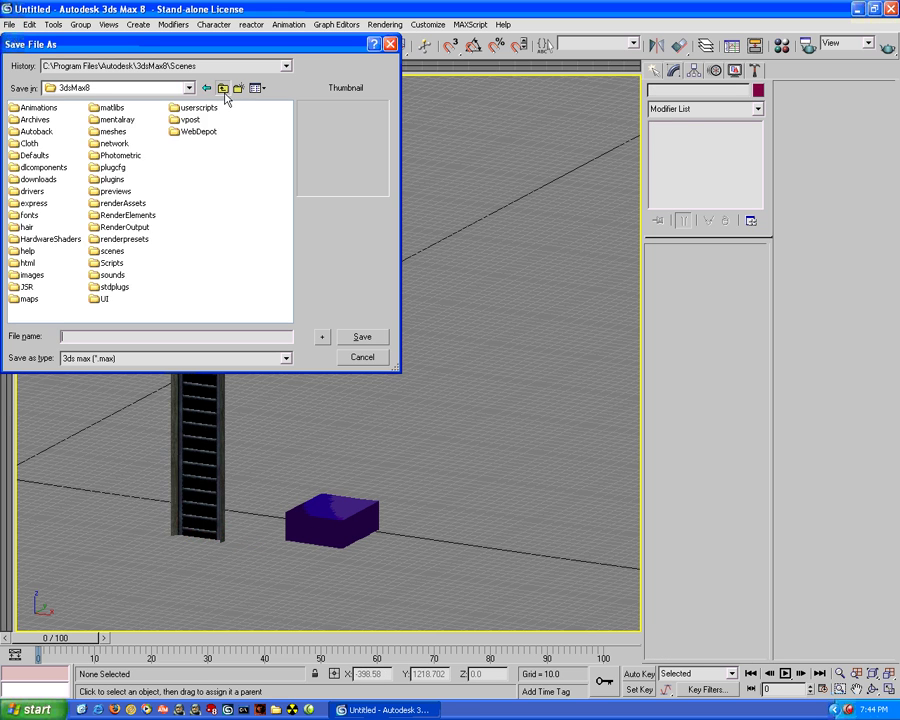
click(222, 88)
click(222, 88)
click(222, 88)
click(222, 88)
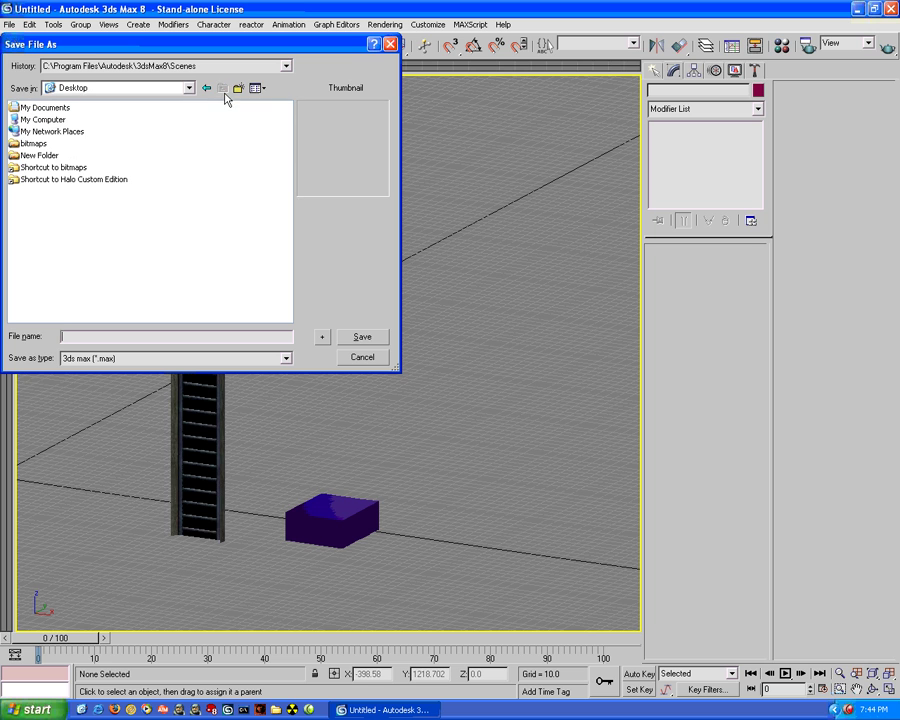
double_click(82, 182)
double_click(29, 145)
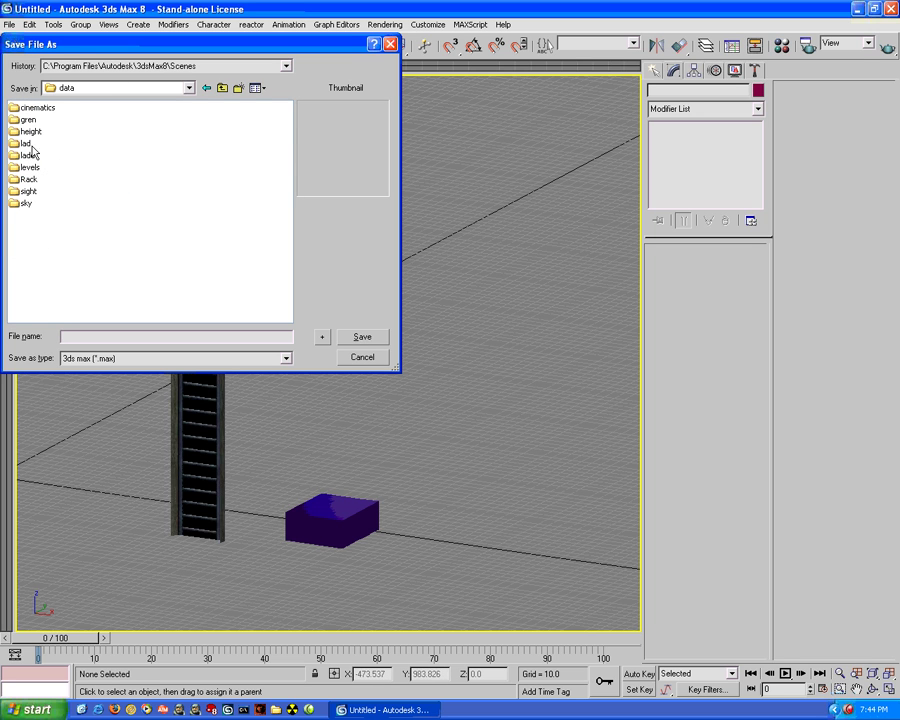
click(237, 88)
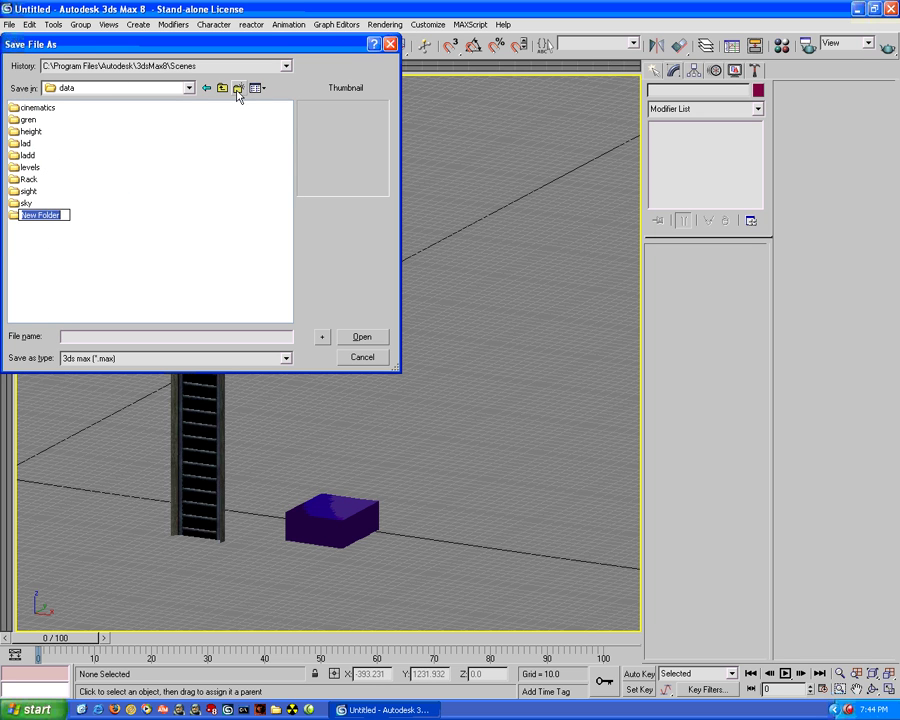
text(ladd)
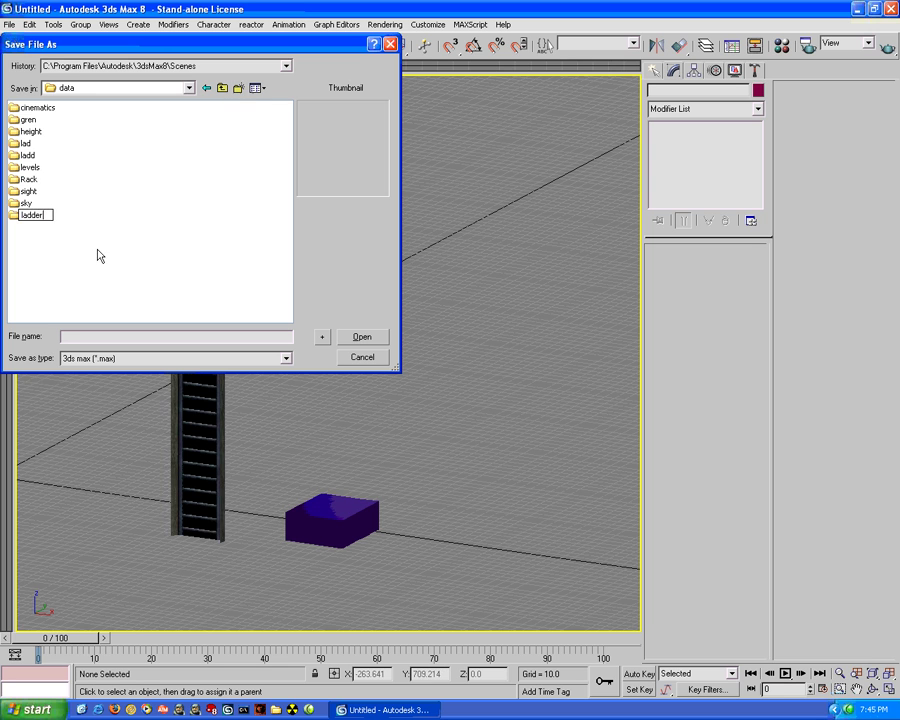
key(Return)
double_click(26, 217)
Step: Create bitmaps, models and physics folders in ladder, and save the scene as ladder.max in models
click(240, 89)
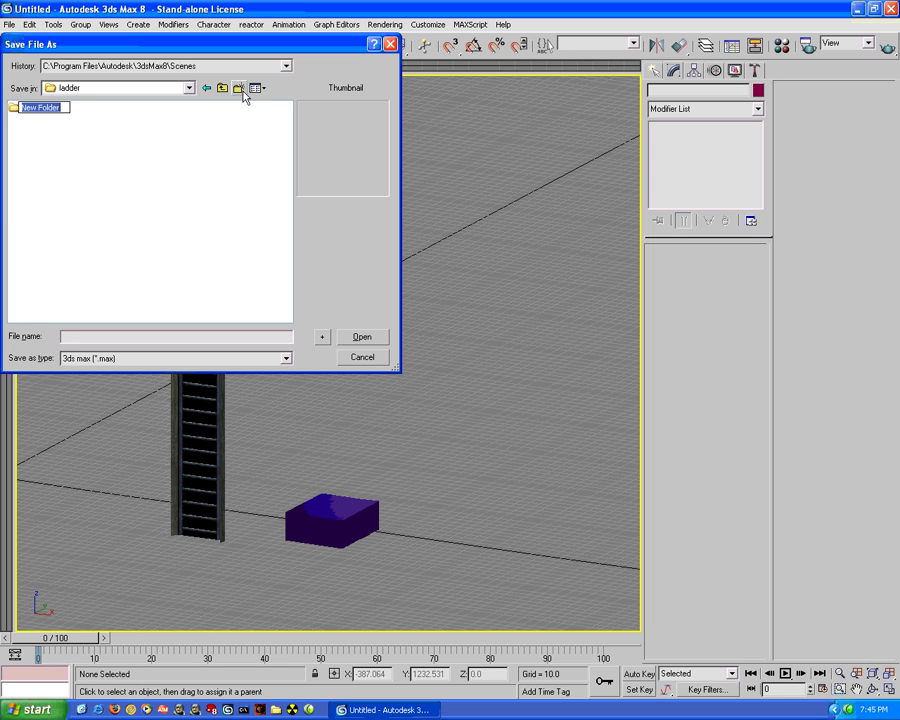
text(bitmaps)
click(241, 90)
text(models)
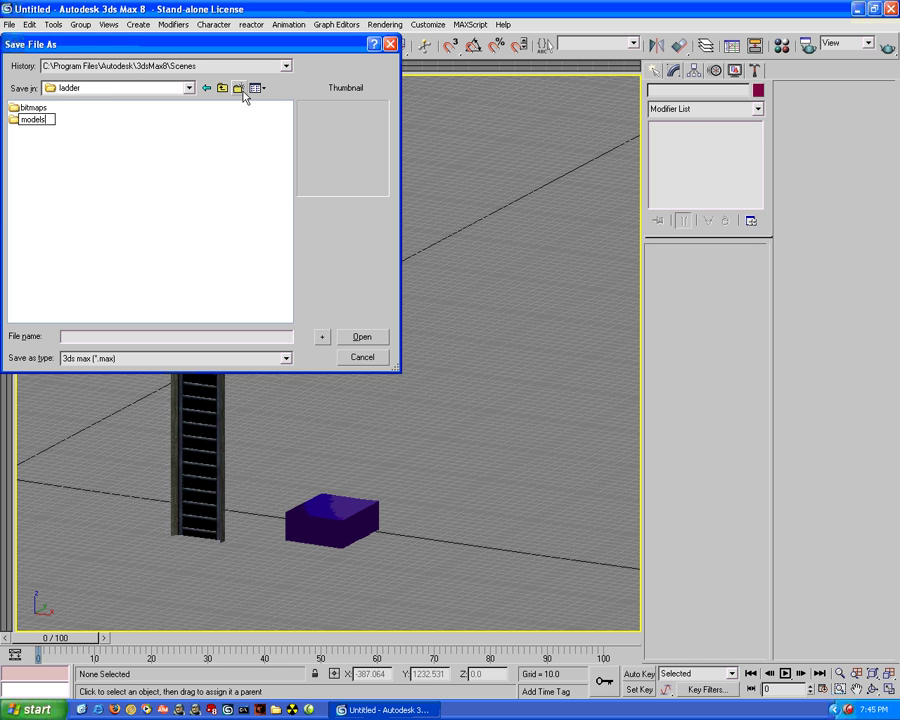
click(241, 90)
text(p)
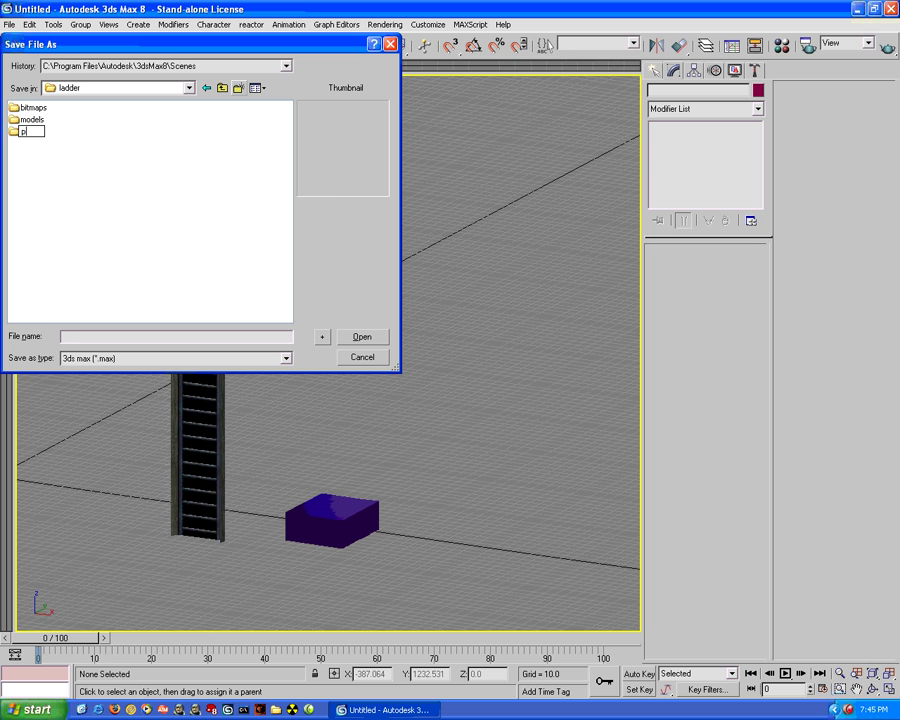
text(hysics)
double_click(33, 119)
click(174, 335)
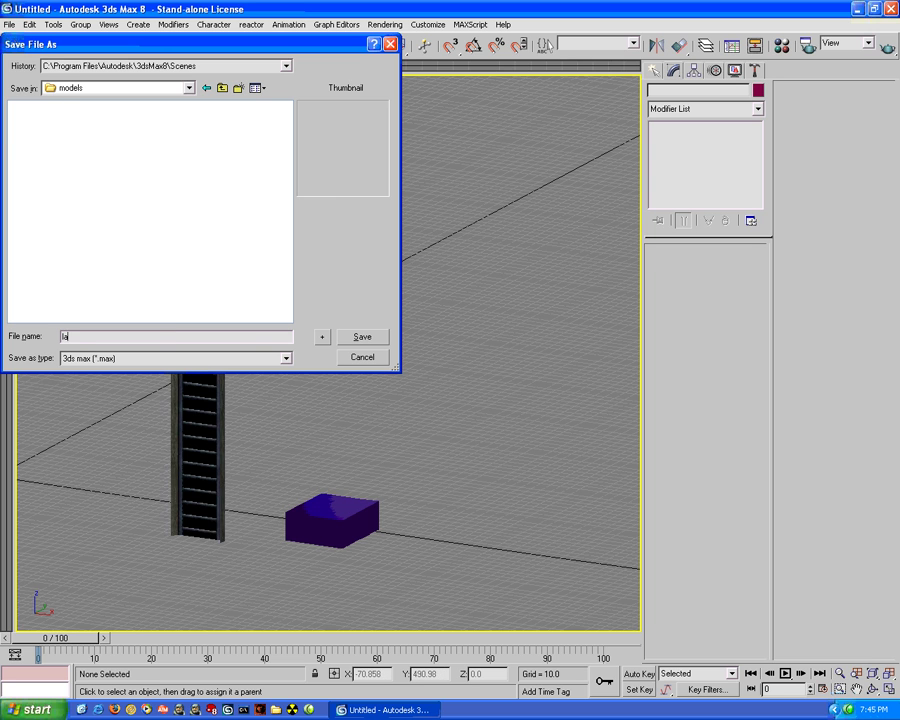
text(ladder)
click(362, 336)
Step: Start an export using the Blitzkrieg Model Exporter format with file name ladder
click(9, 24)
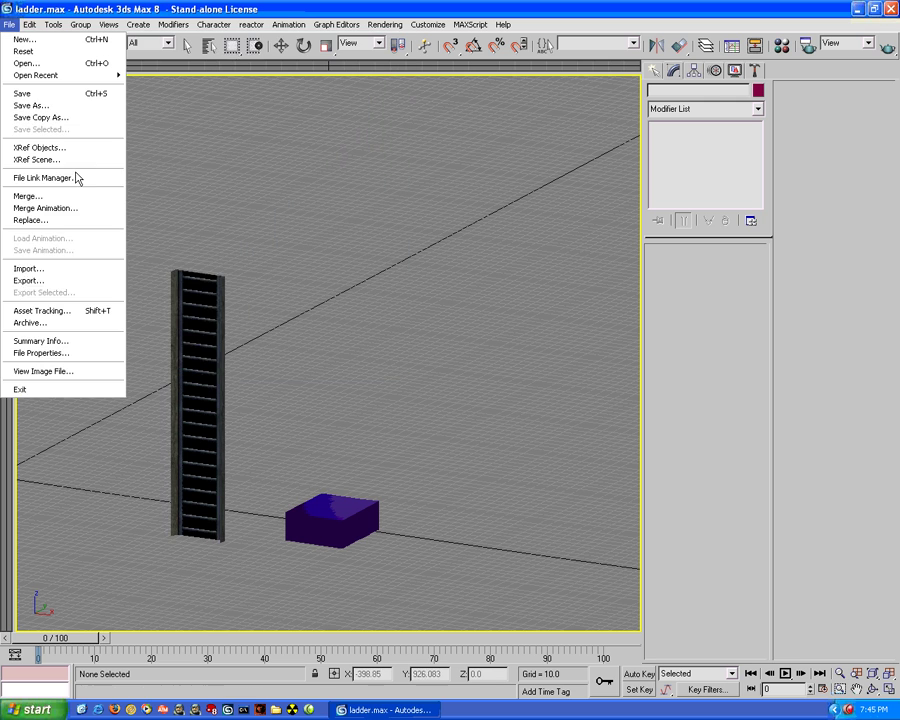
click(84, 282)
click(316, 360)
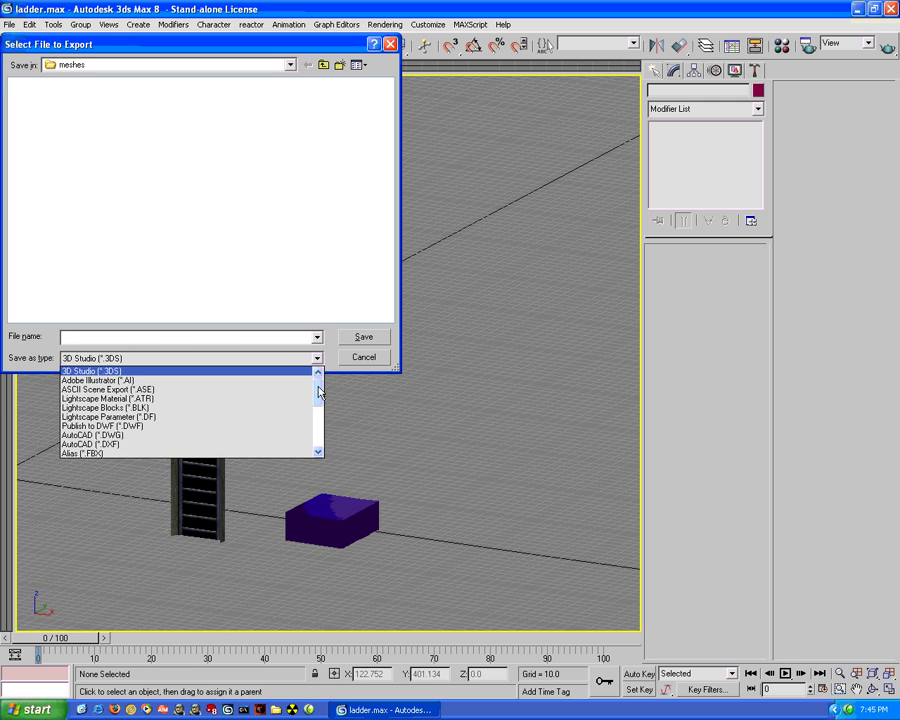
drag(320, 378, 322, 410)
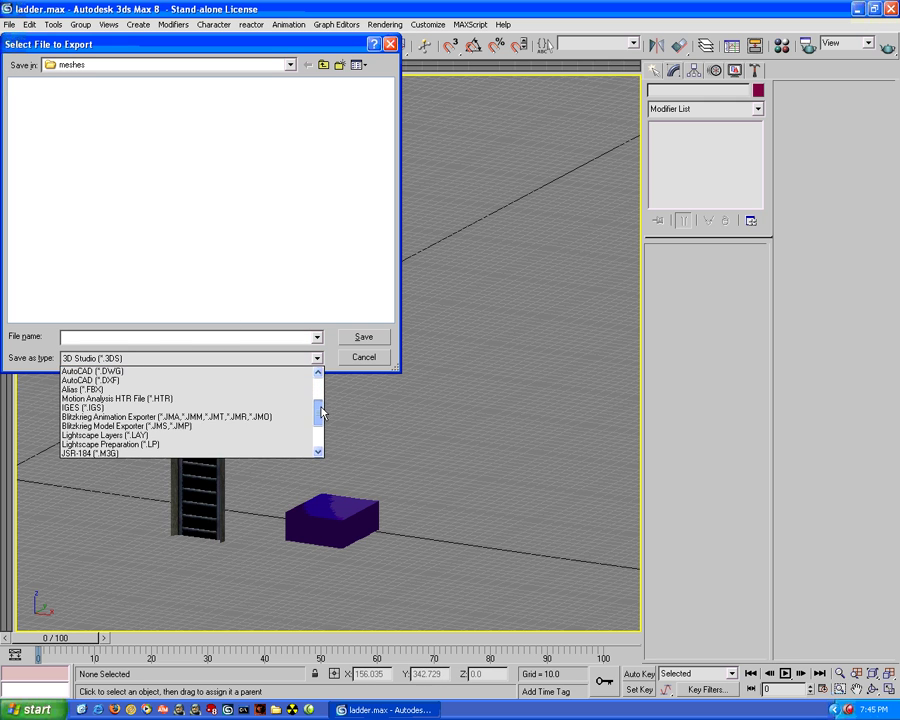
click(265, 426)
click(293, 337)
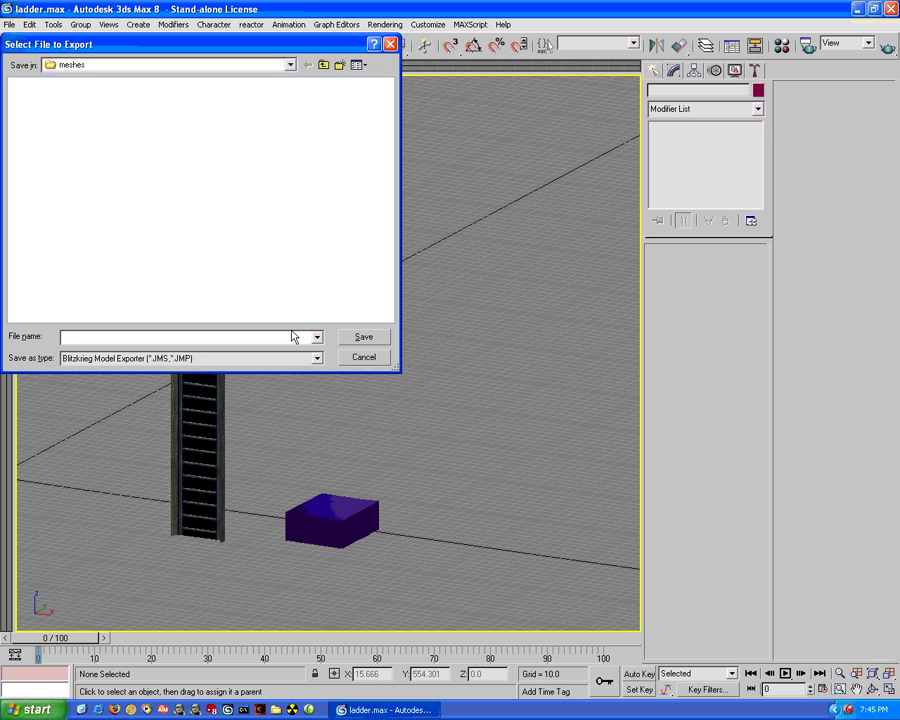
text(ladder)
Step: Save the ladder export into Halo Custom Edition\data\ladder\models
click(324, 65)
click(324, 65)
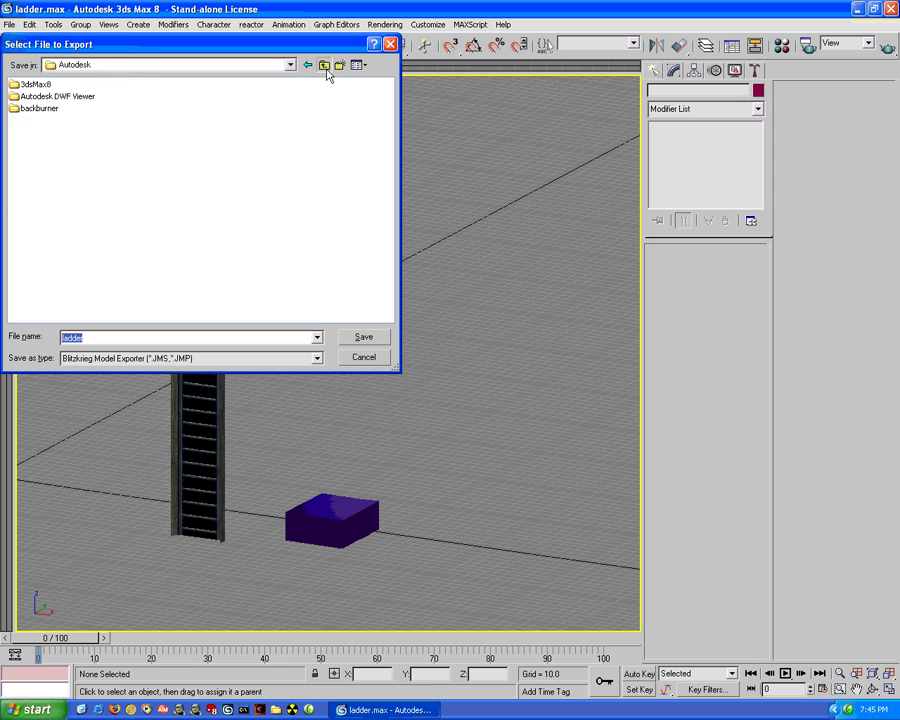
click(324, 65)
click(324, 65)
double_click(160, 161)
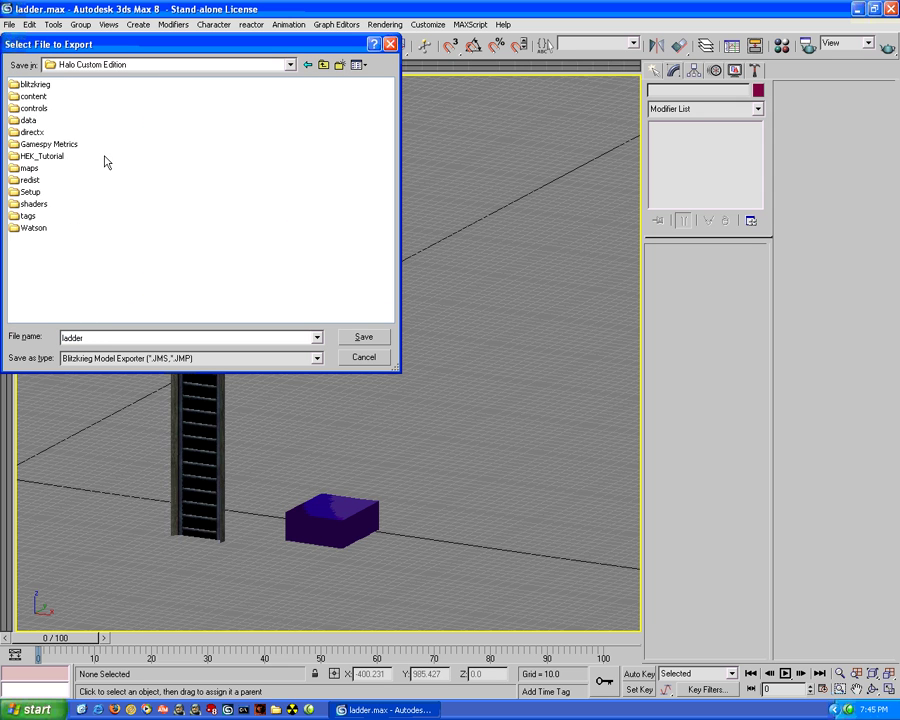
double_click(28, 120)
click(31, 144)
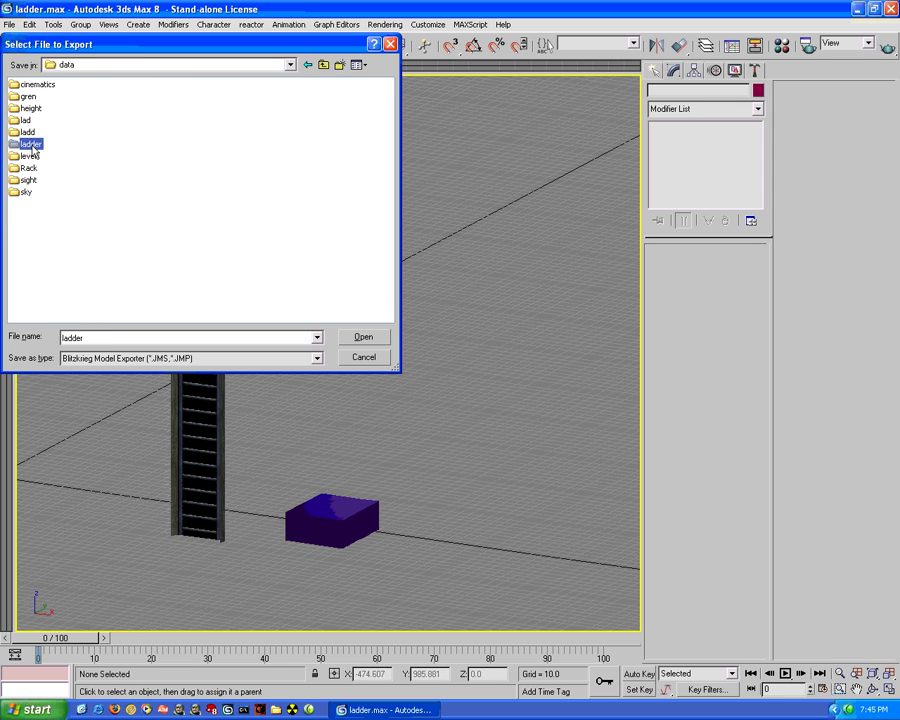
double_click(31, 144)
double_click(30, 96)
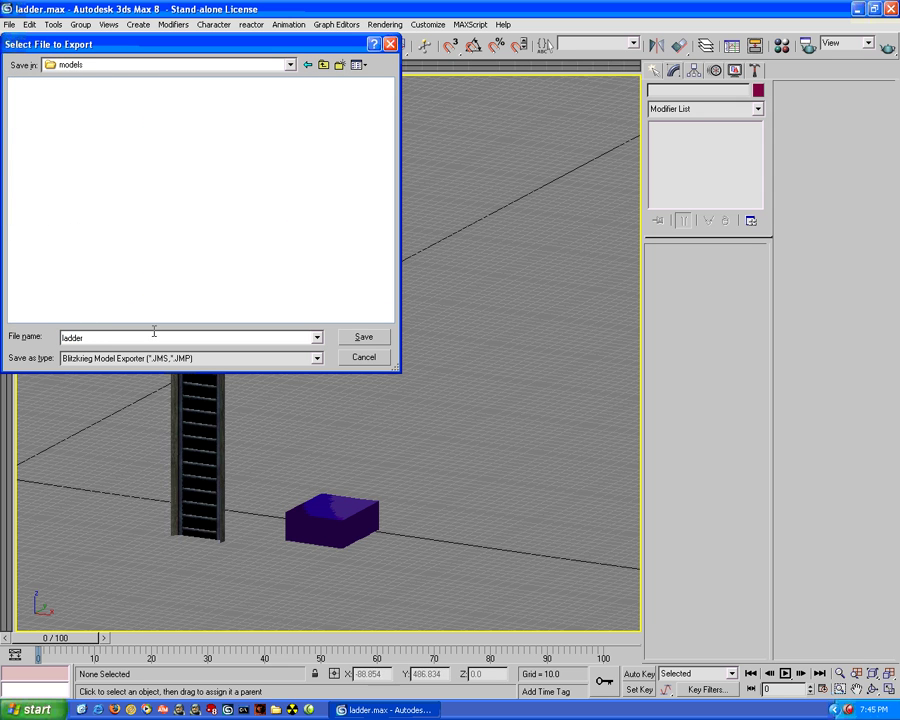
click(370, 339)
click(9, 24)
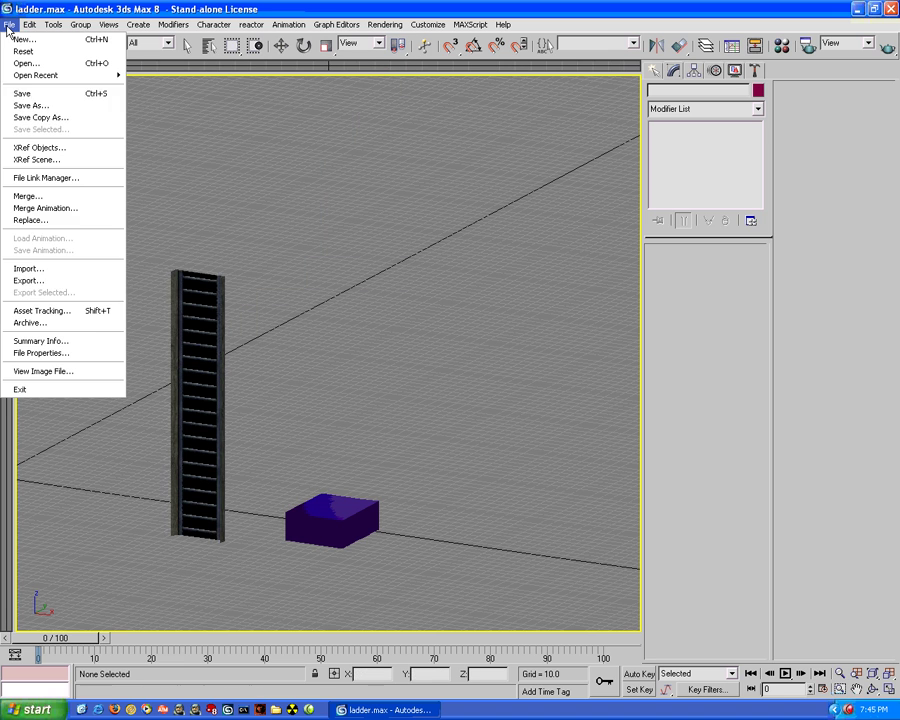
Step: Export ladder_collision into the ladder\physics folder, then close 3ds Max
click(58, 284)
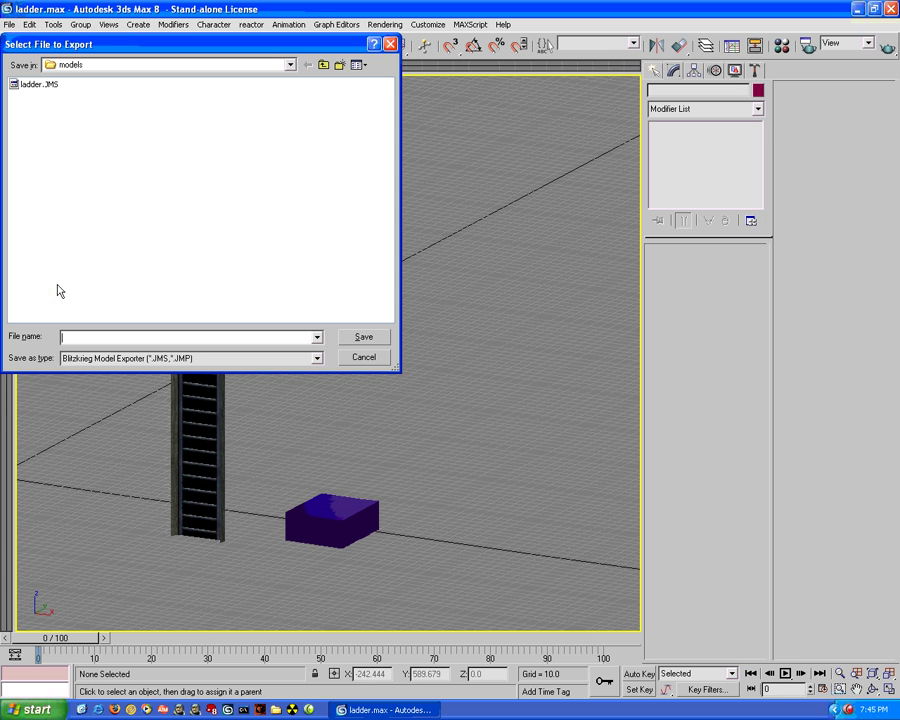
click(323, 65)
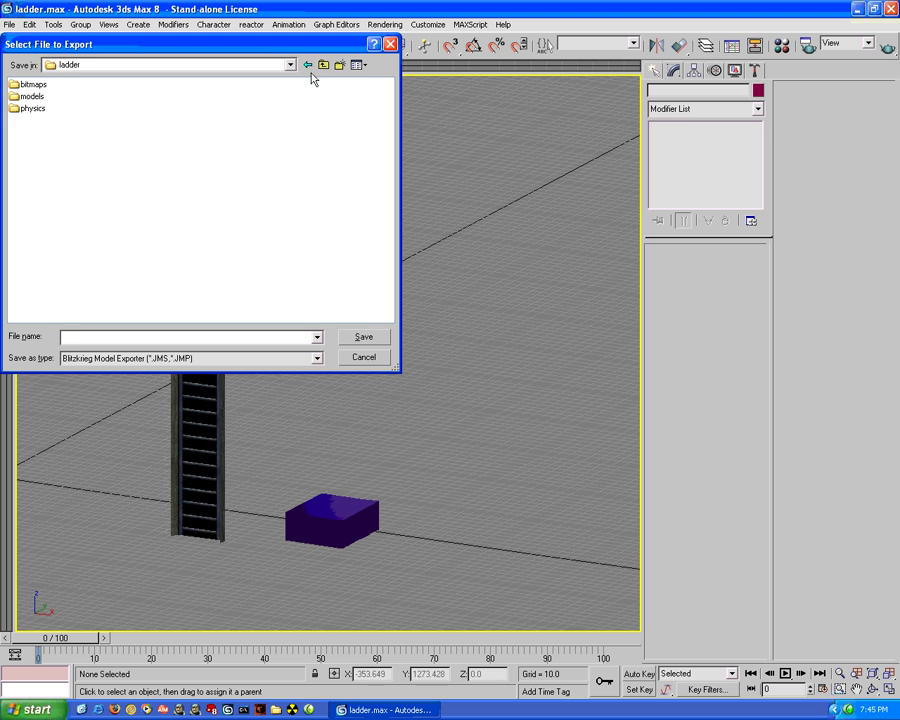
double_click(32, 108)
click(131, 334)
text(ladder_collision)
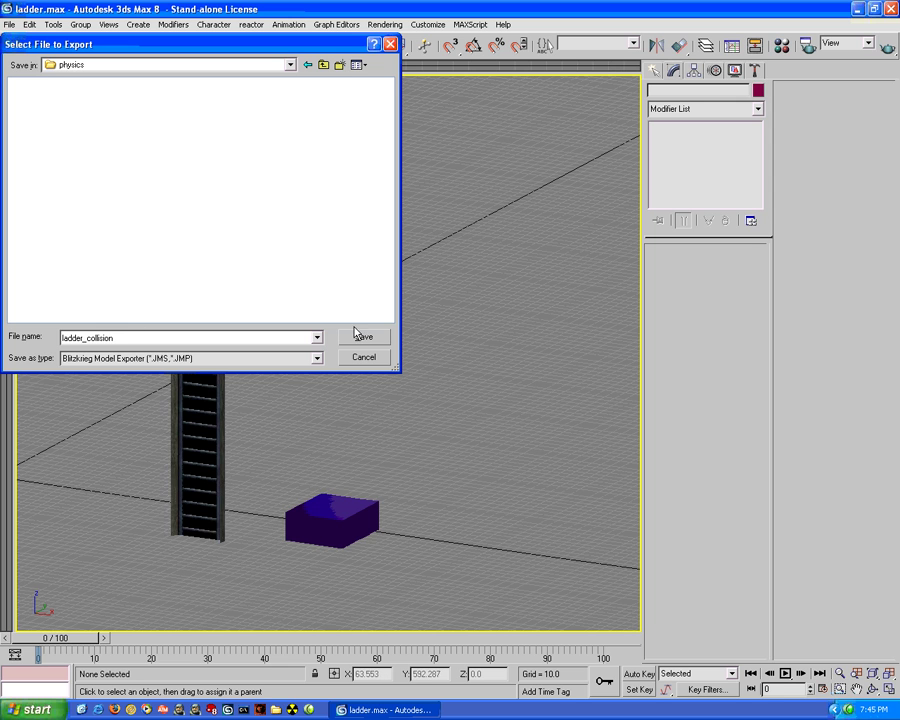
click(363, 357)
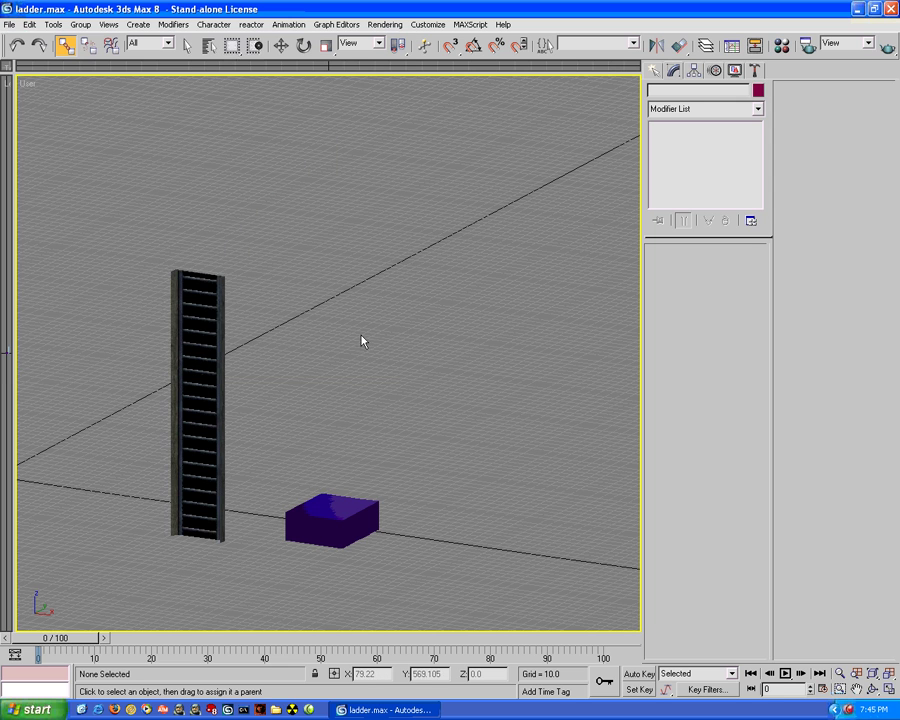
click(892, 8)
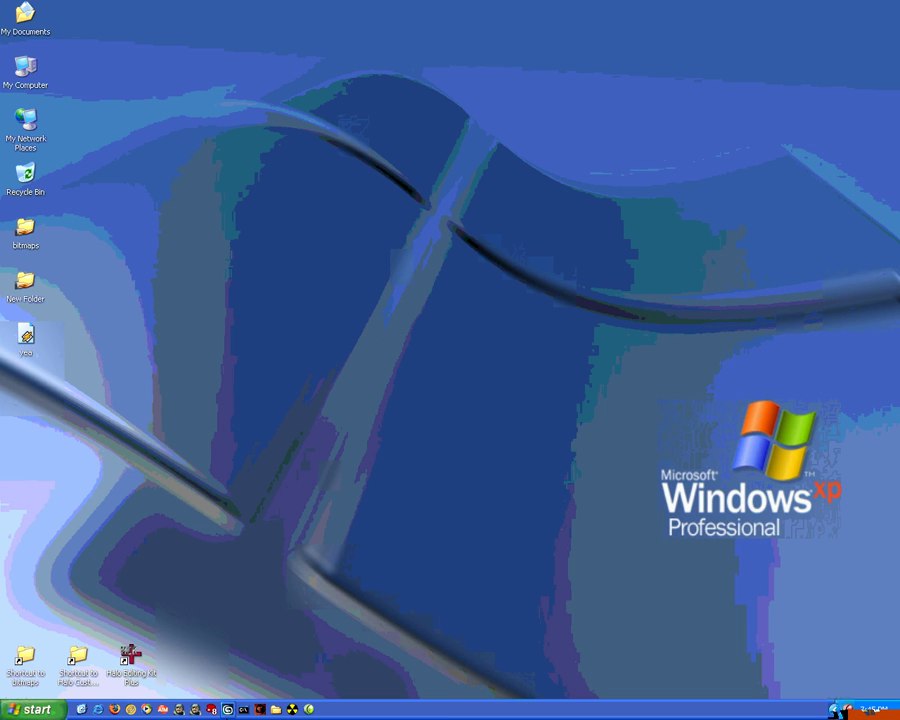
Step: Open a command prompt and copy example_tutorial_ladder from data\levels\test\tutorial\bitmaps
click(244, 710)
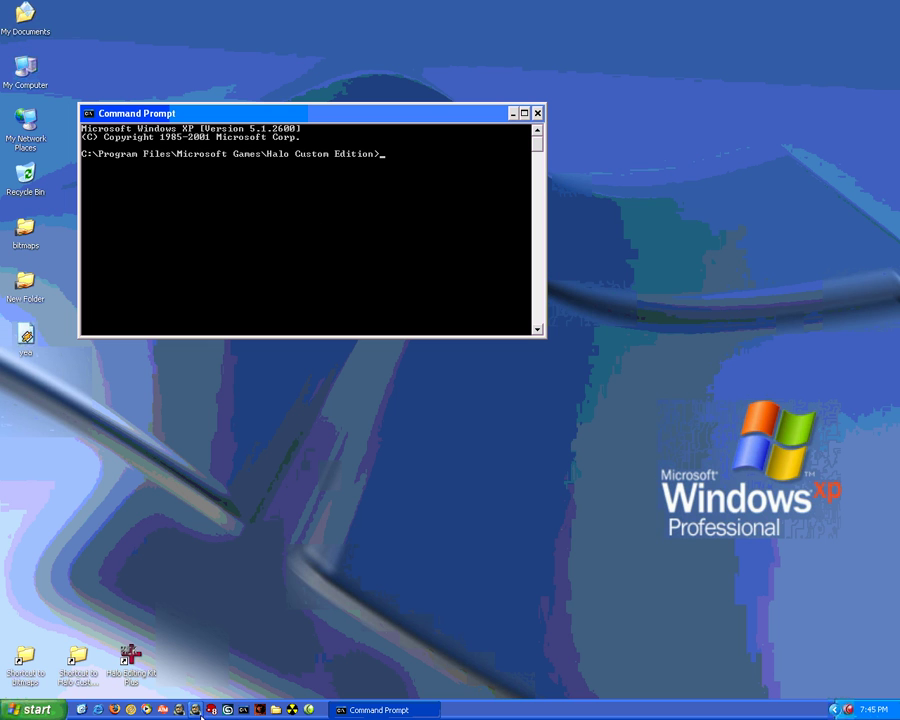
click(80, 658)
double_click(80, 658)
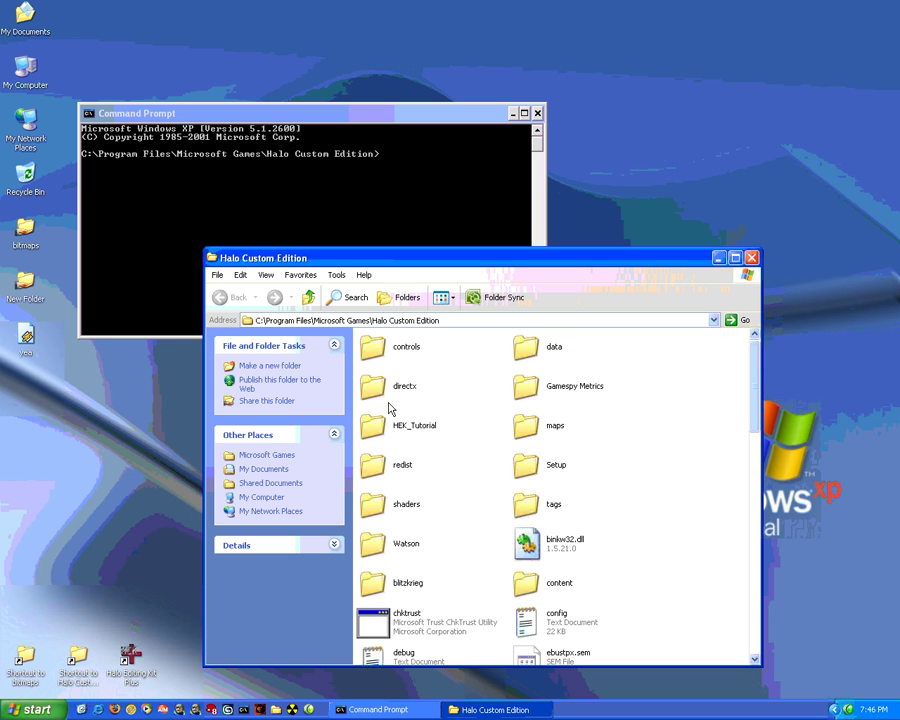
click(542, 347)
double_click(542, 347)
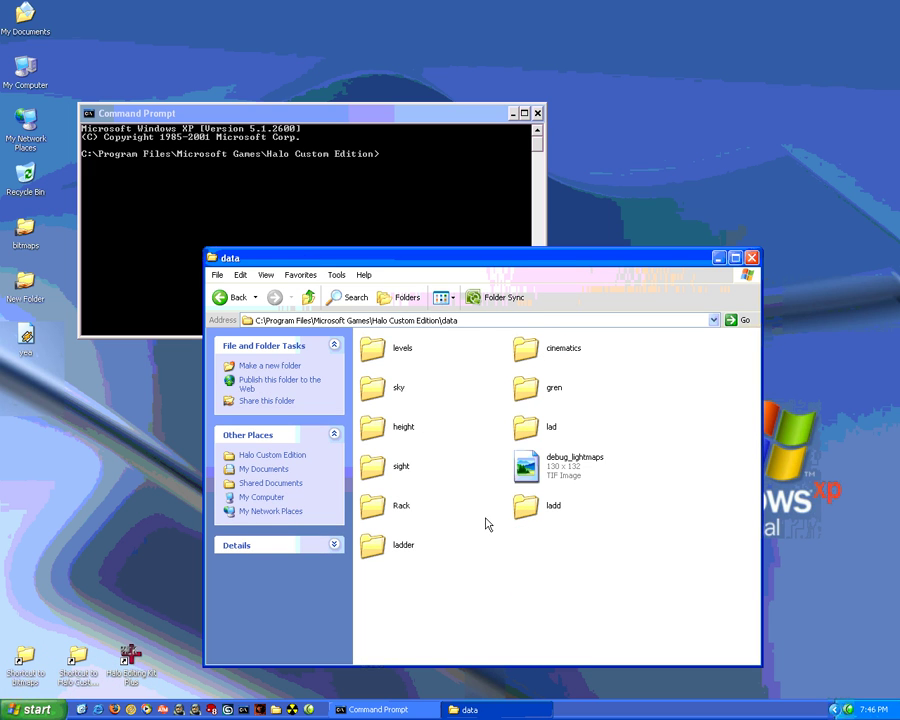
double_click(386, 549)
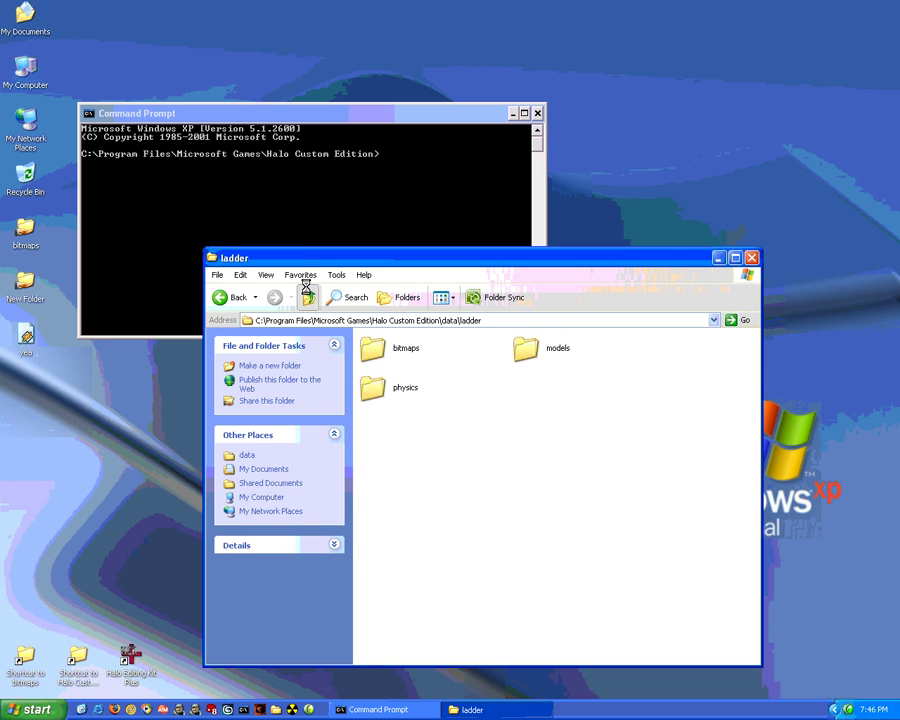
click(230, 297)
double_click(394, 352)
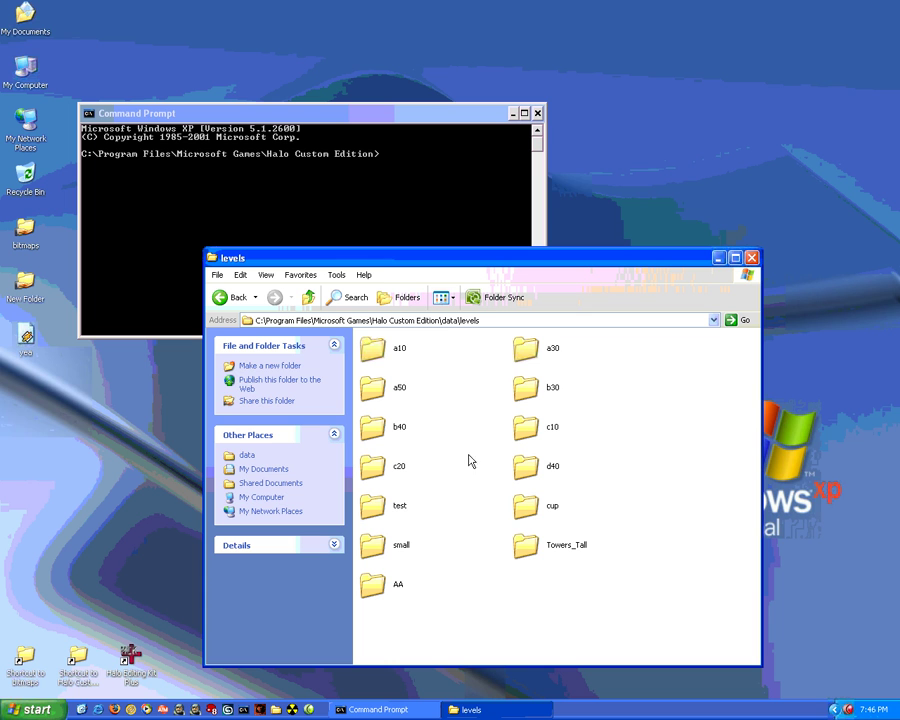
double_click(378, 505)
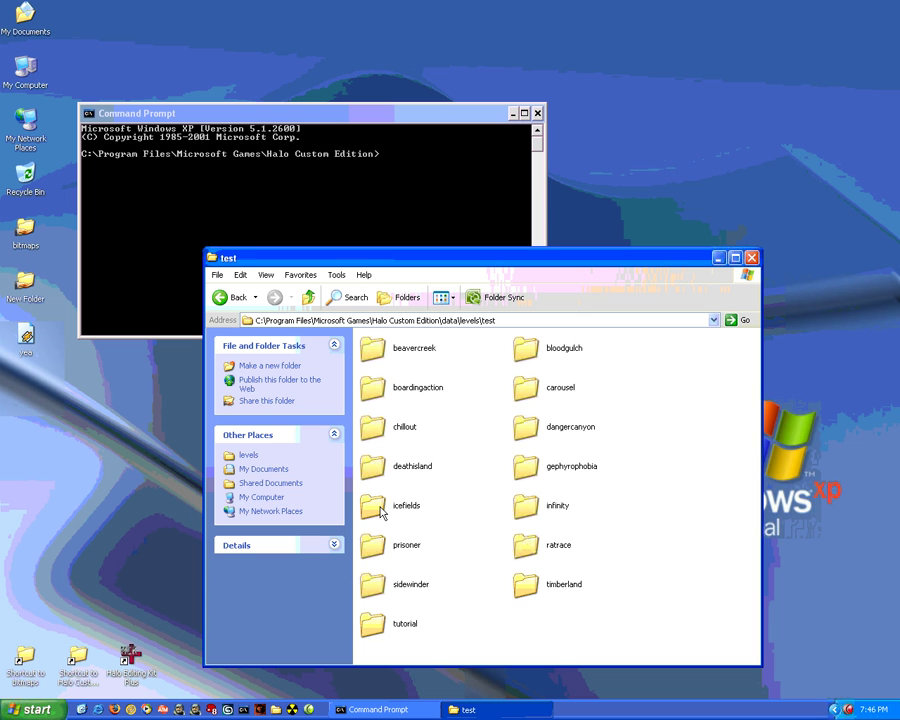
double_click(403, 621)
double_click(377, 349)
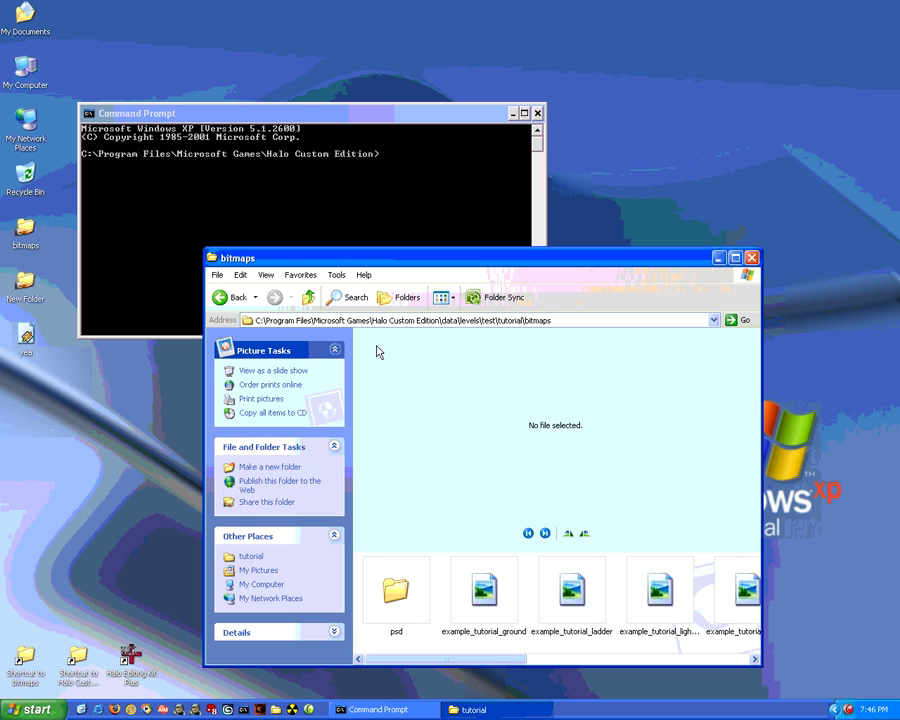
click(565, 588)
right_click(565, 588)
click(562, 510)
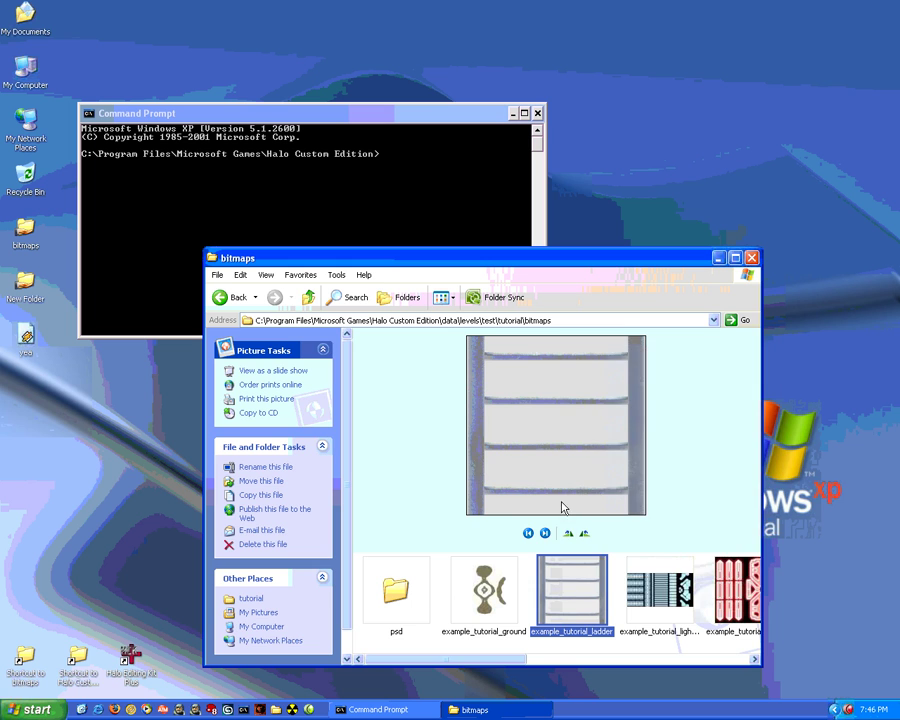
Step: Paste the image into data\ladder\bitmaps and close the Explorer window
click(309, 298)
click(309, 298)
click(309, 298)
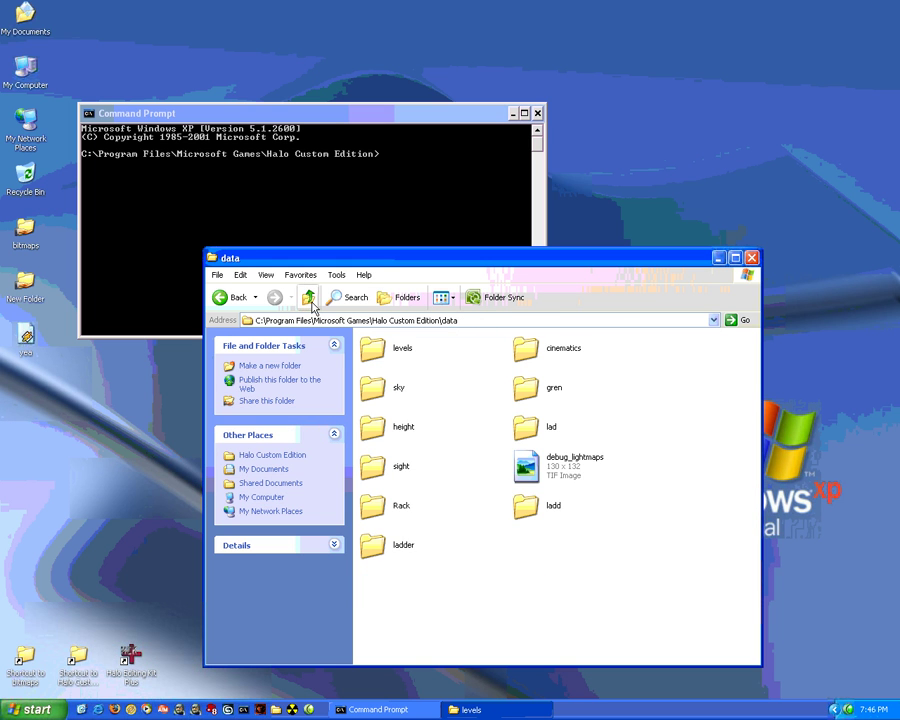
double_click(384, 548)
double_click(373, 350)
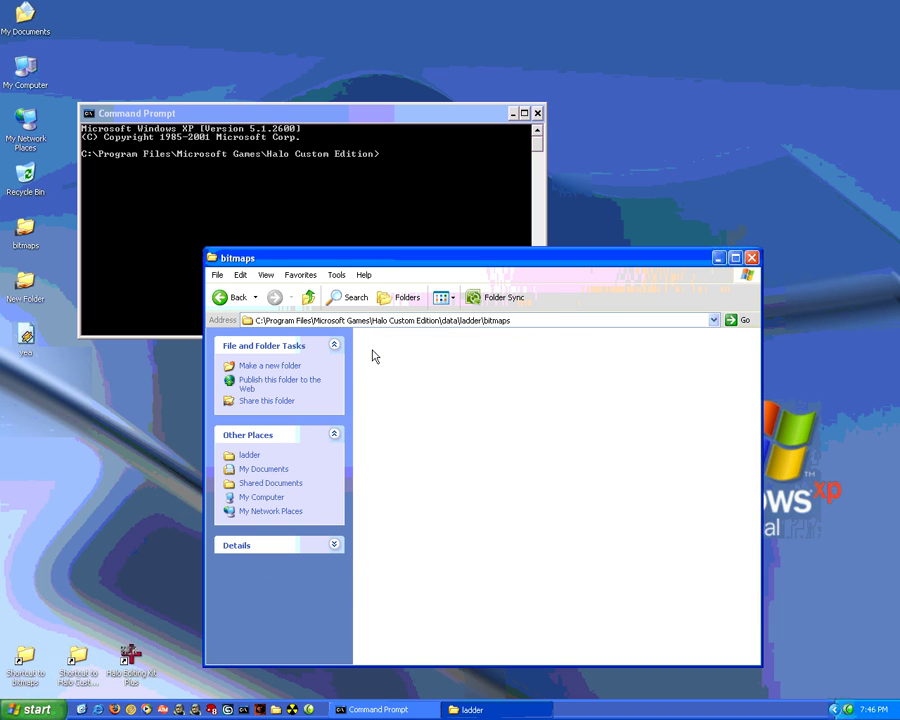
right_click(430, 410)
click(514, 505)
click(482, 458)
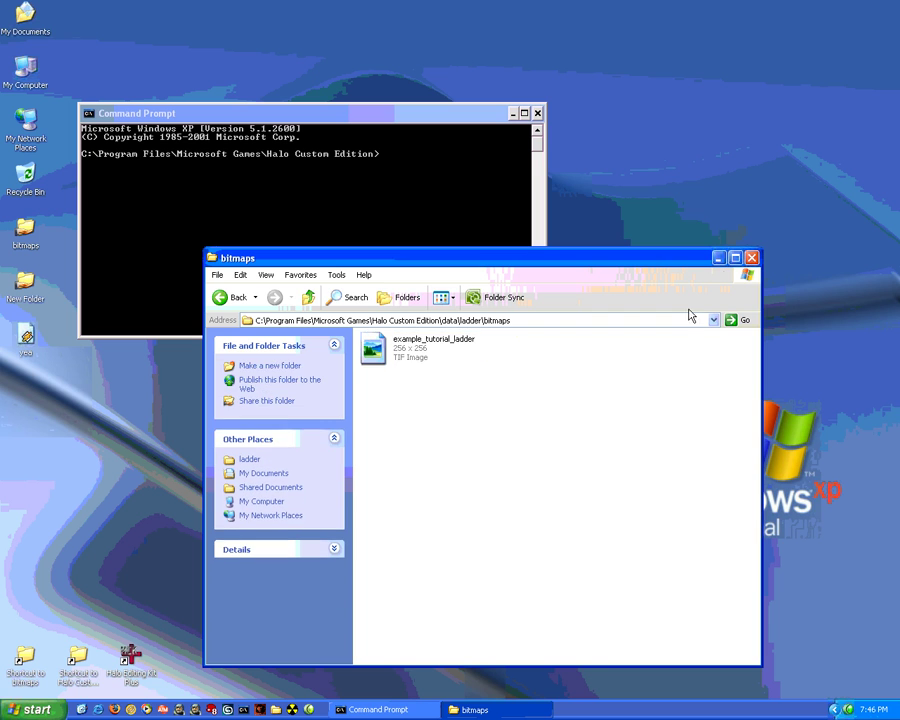
click(751, 257)
Step: Run tool bitmaps ladder\bitmaps to build the 256x256 ladder bitmap tag
text(t)
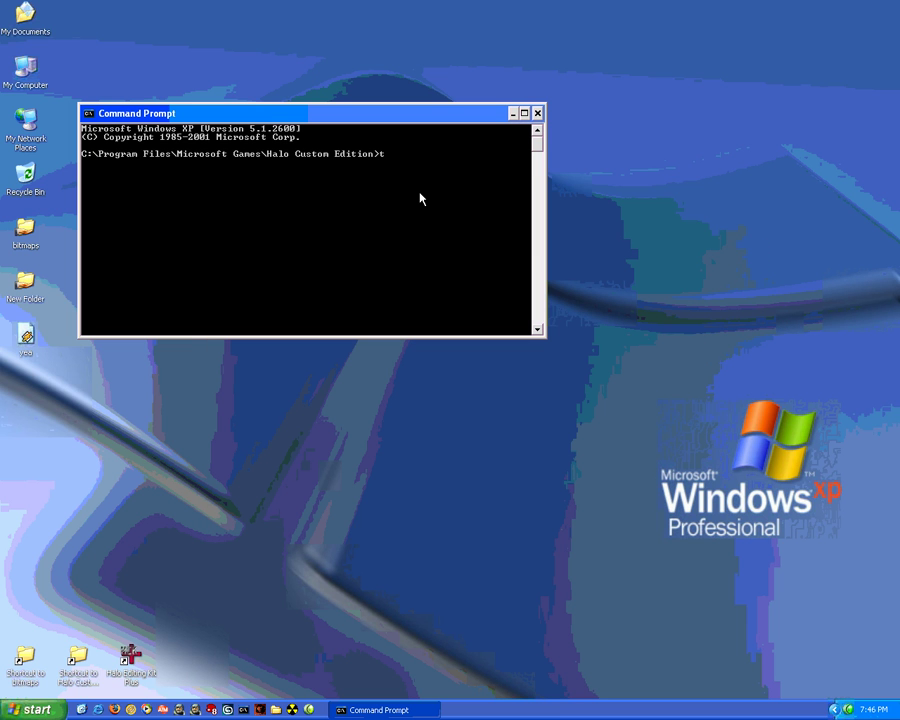
text(ool bitmaps)
text(ladder\)
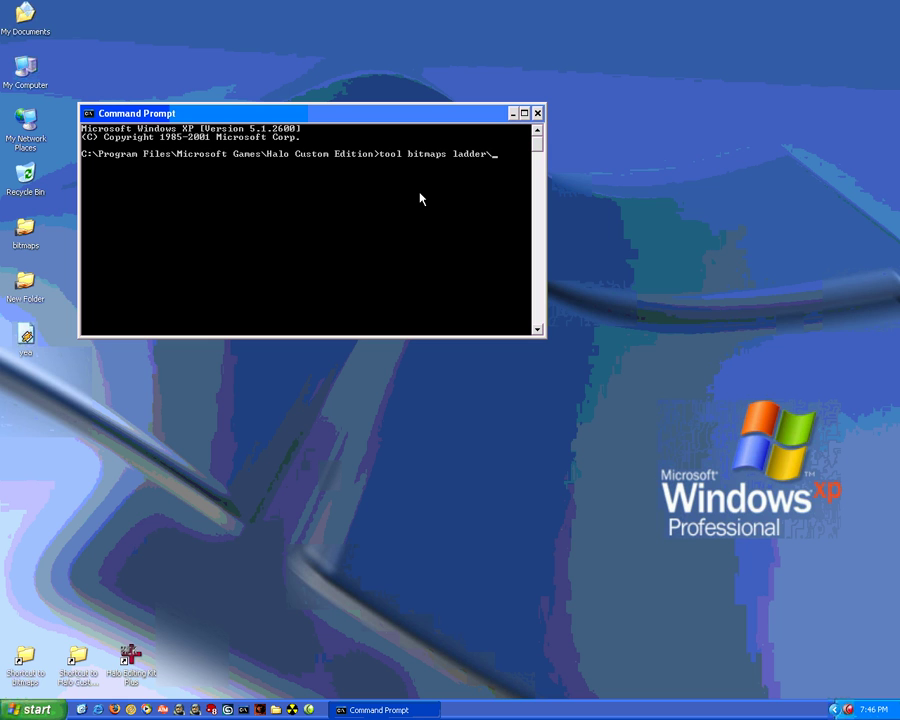
text(bitmaps)
key(Return)
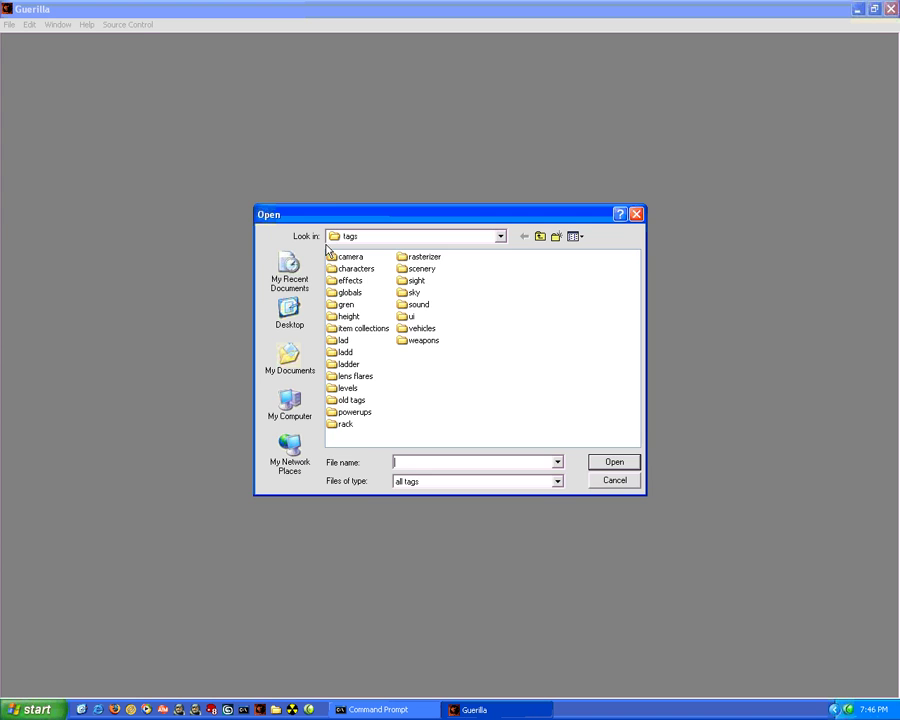
Step: Set example_tutorial_ladder.bitmap to compressed with explicit alpha, save, and rerun tool bitmaps
click(350, 365)
double_click(350, 365)
double_click(346, 257)
double_click(350, 258)
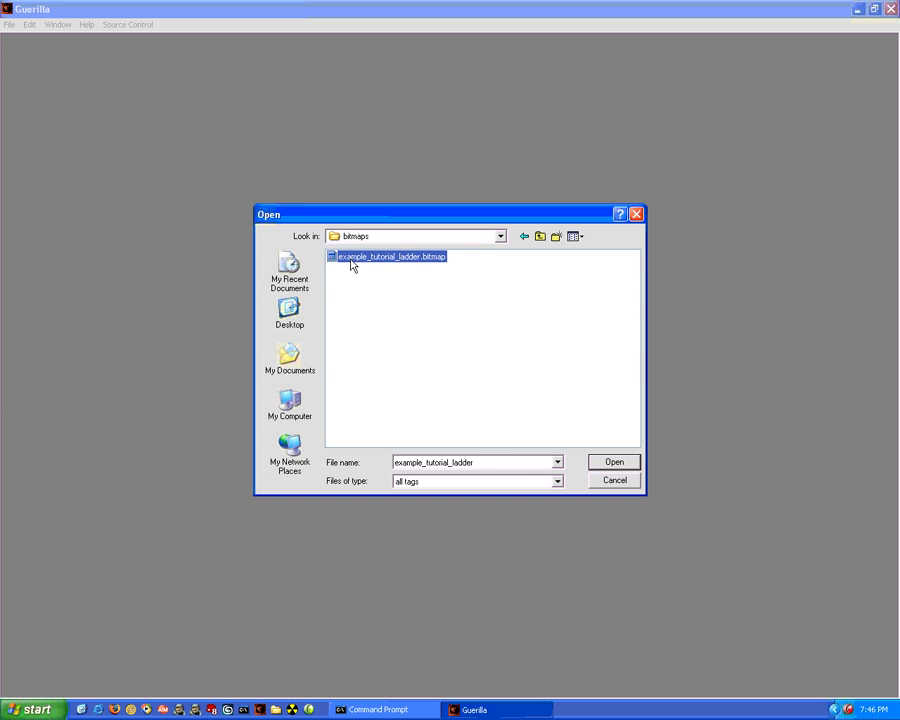
click(180, 462)
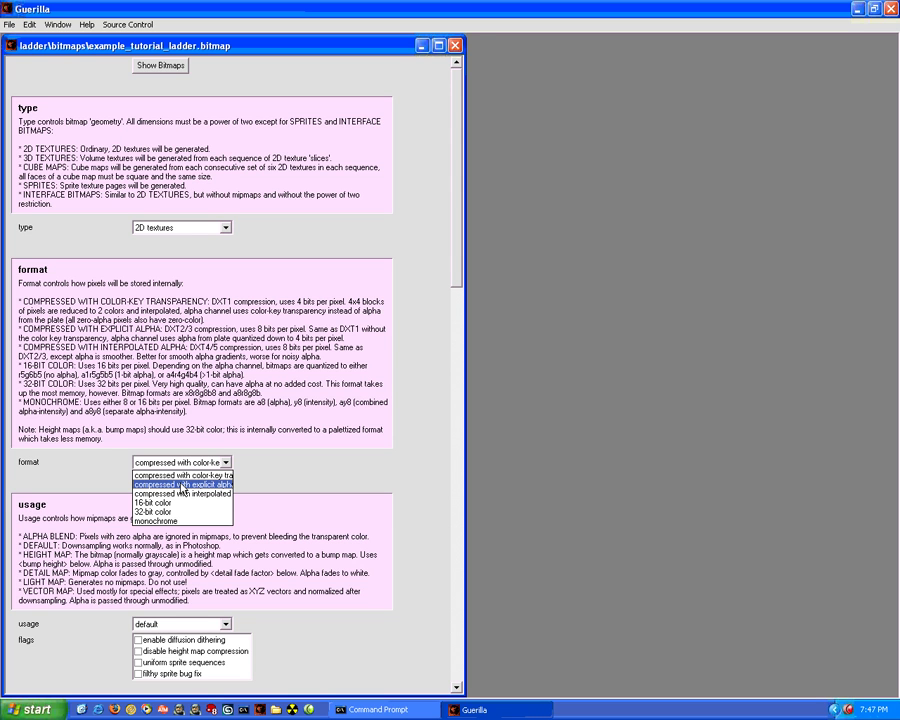
click(181, 484)
click(454, 45)
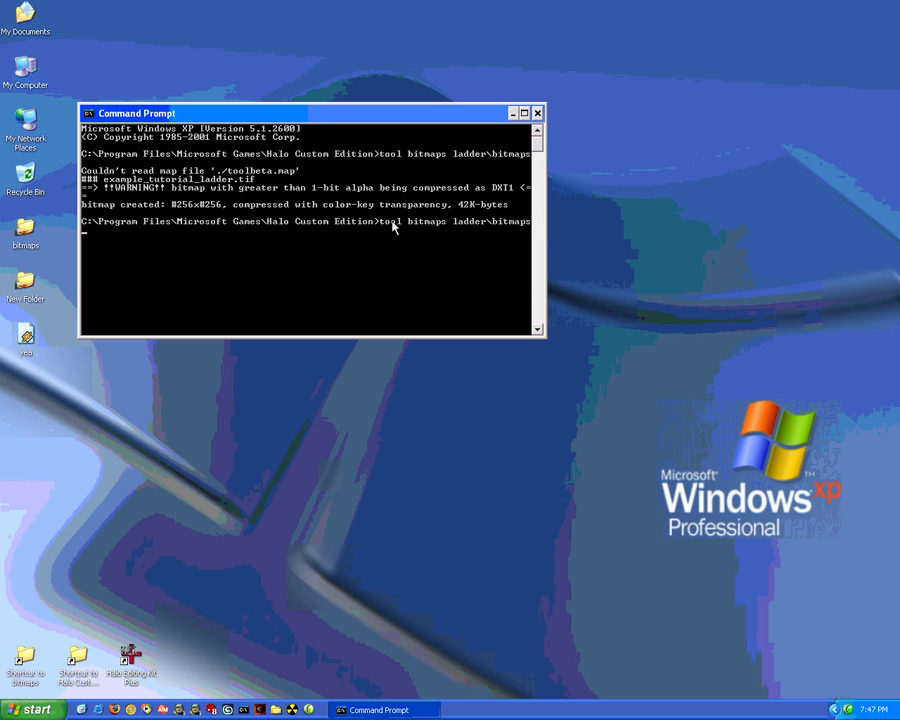
key(Return)
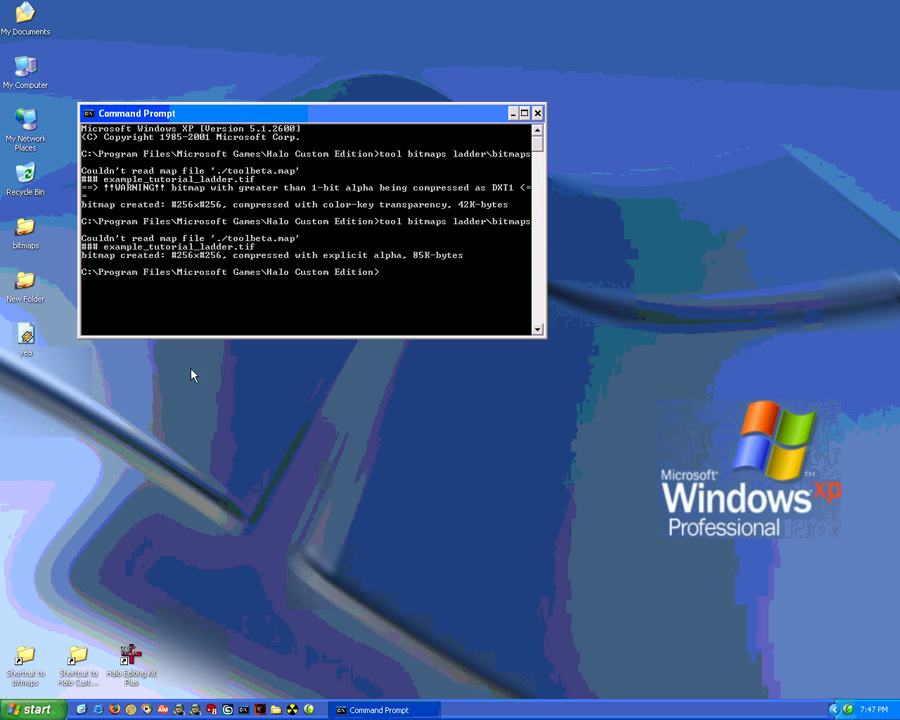
click(260, 709)
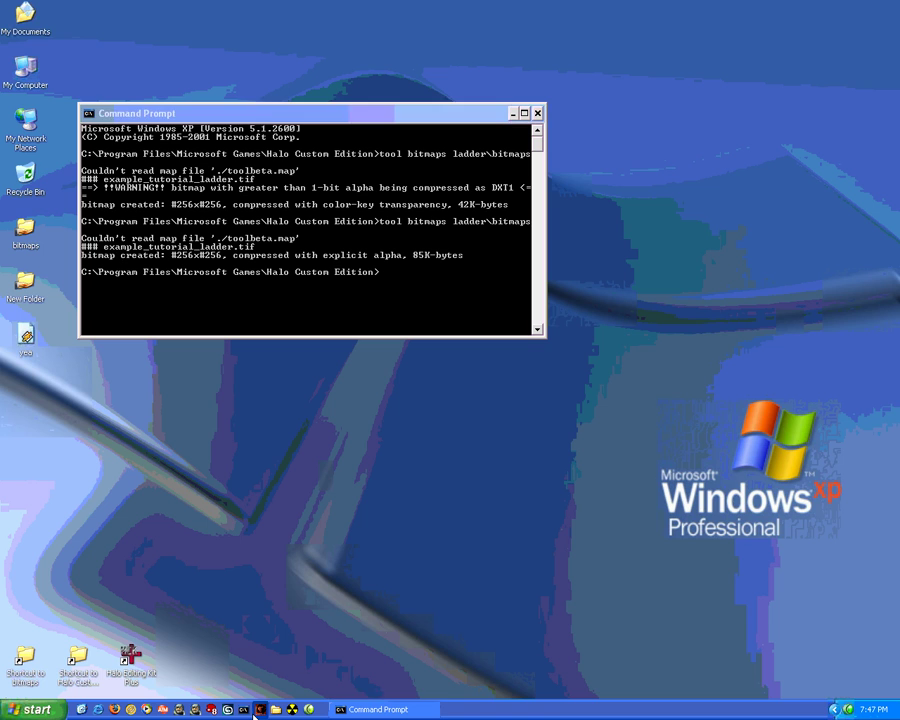
Step: Create a new tag of the shader_model group
click(8, 24)
click(14, 42)
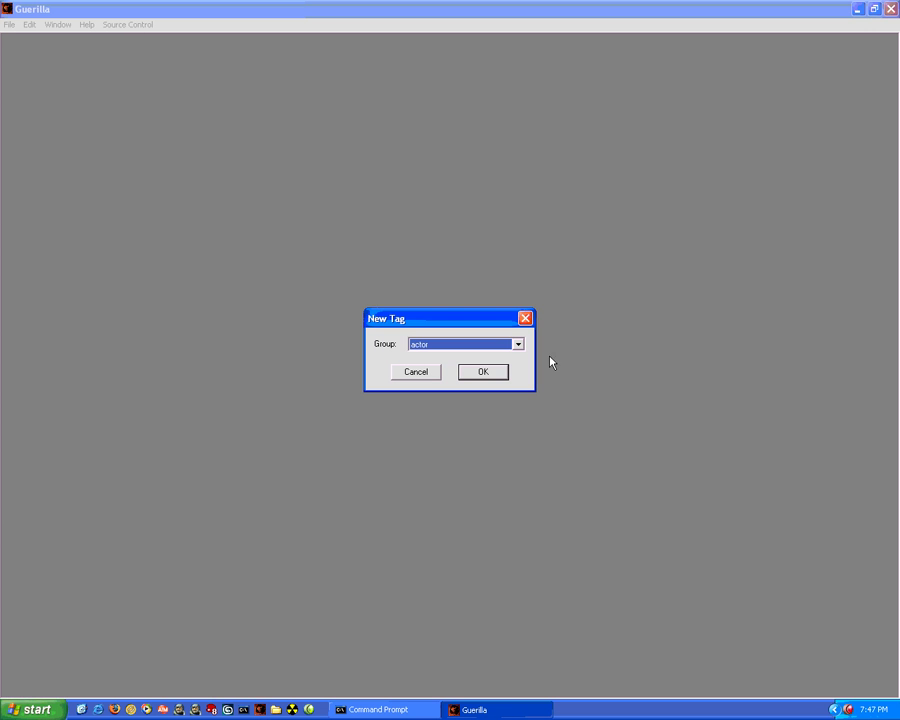
click(518, 344)
drag(520, 378, 526, 478)
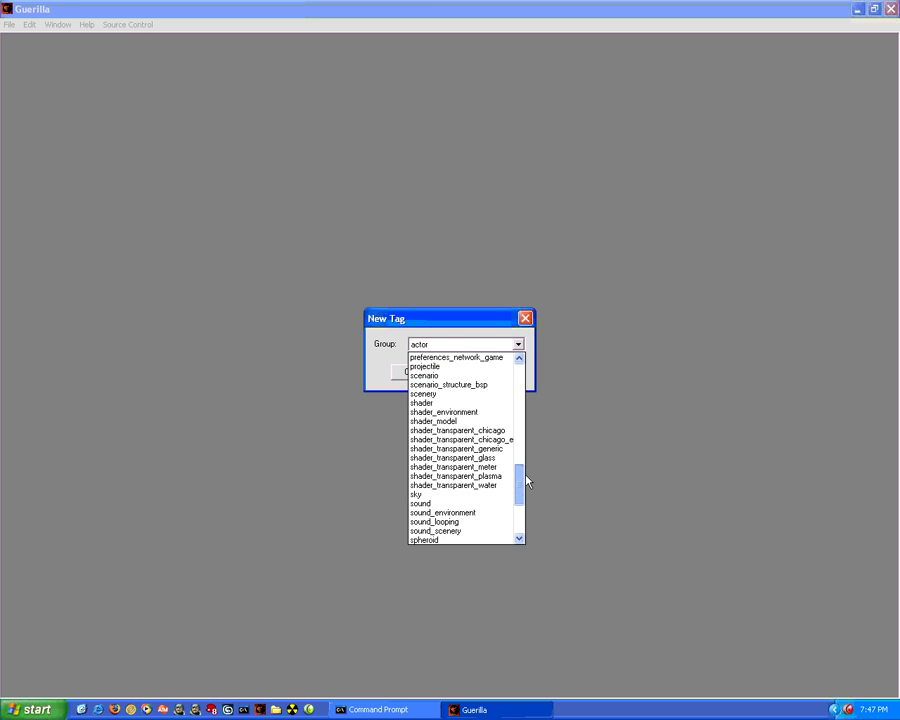
click(464, 430)
click(482, 371)
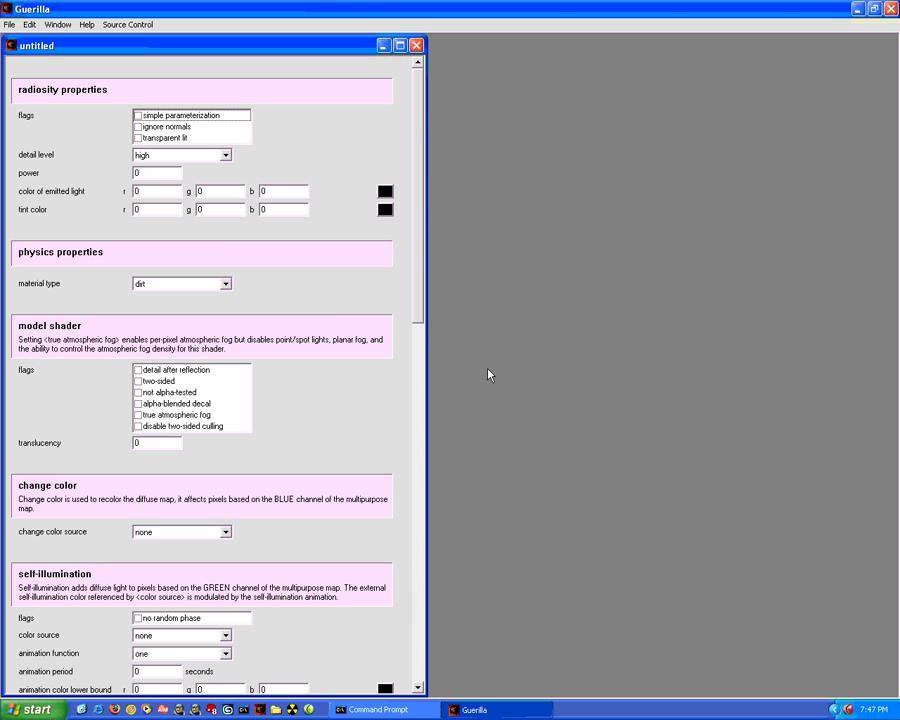
Step: Set the base map to ladder\bitmaps\example_tutorial_ladder, copying the bitmap's file name
drag(421, 149, 416, 372)
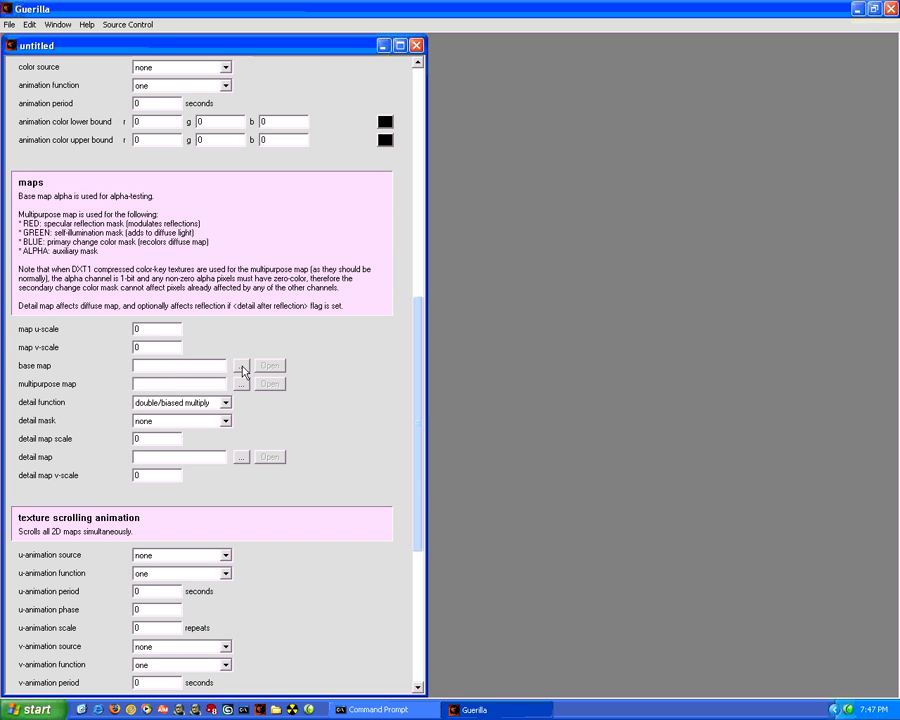
click(242, 366)
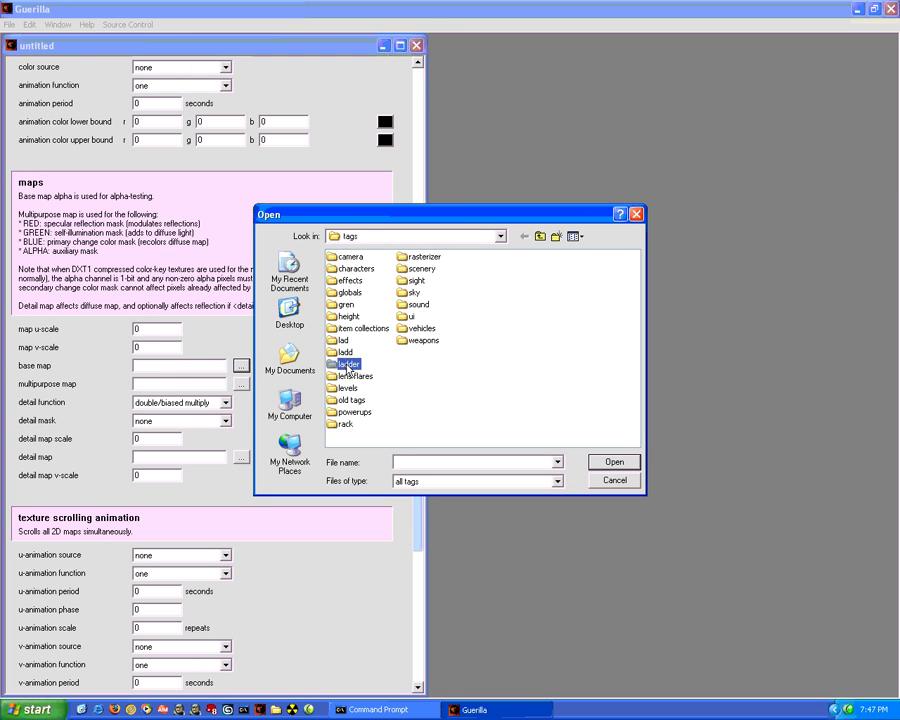
double_click(292, 363)
double_click(343, 256)
click(362, 257)
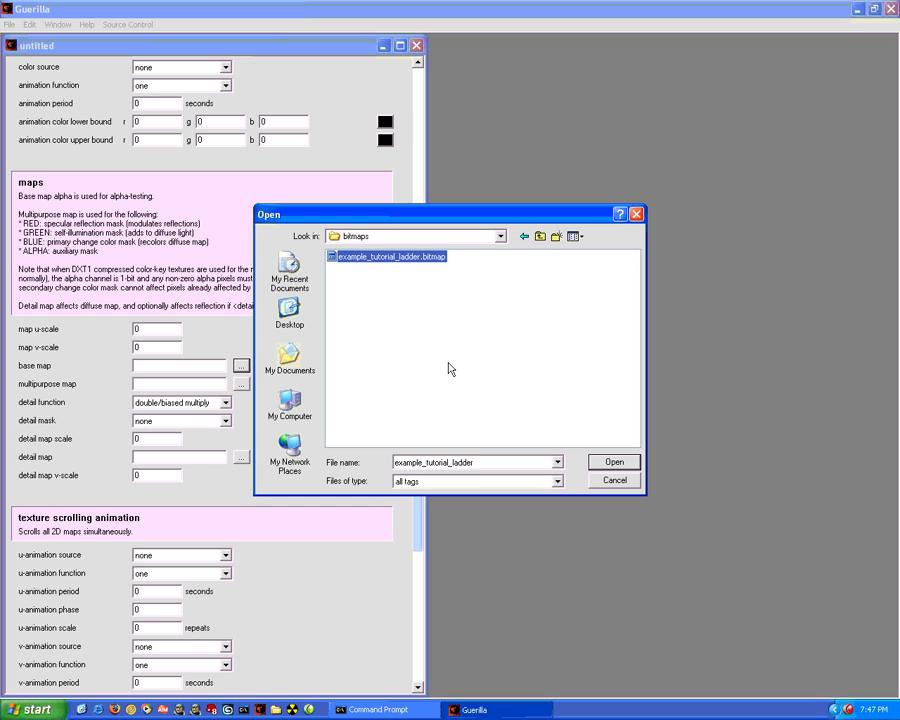
drag(480, 459, 396, 463)
right_click(444, 463)
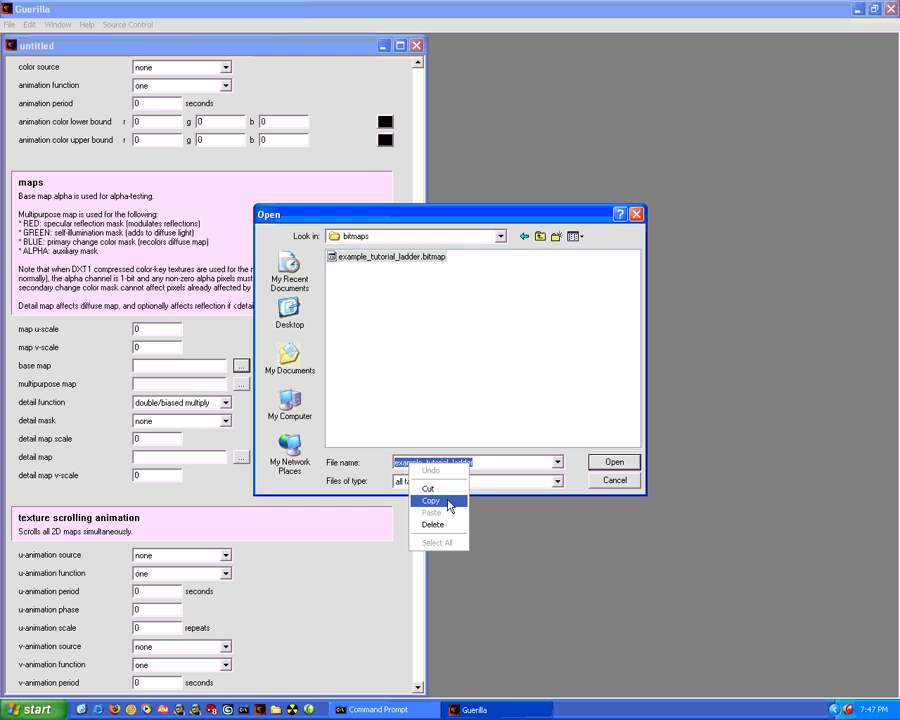
click(458, 497)
click(620, 463)
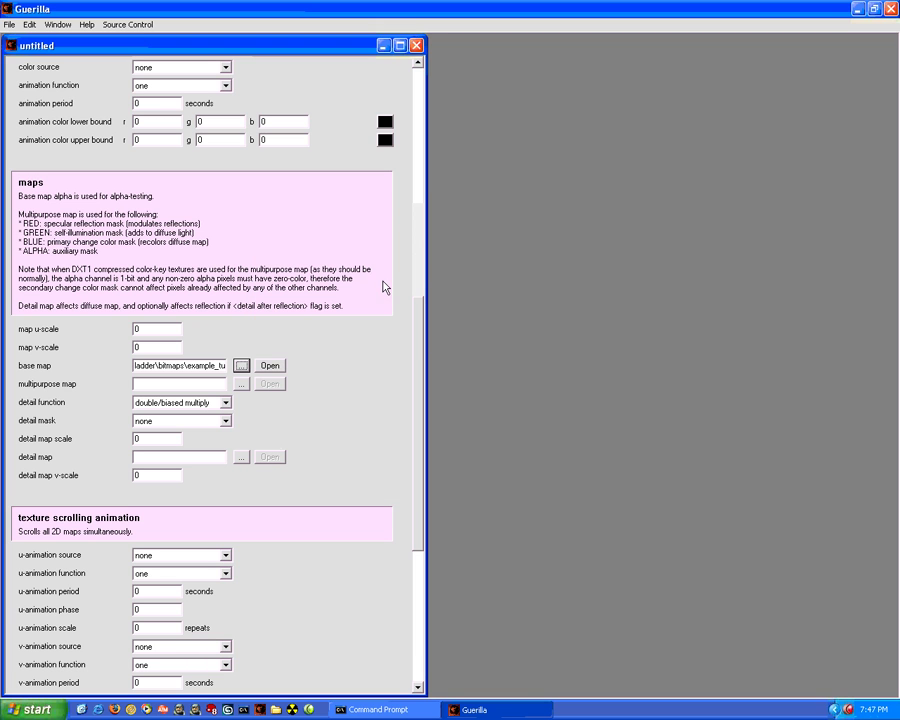
Step: Save the shader as example_tutorial_ladder in a new ladder\shaders folder
click(418, 47)
click(410, 374)
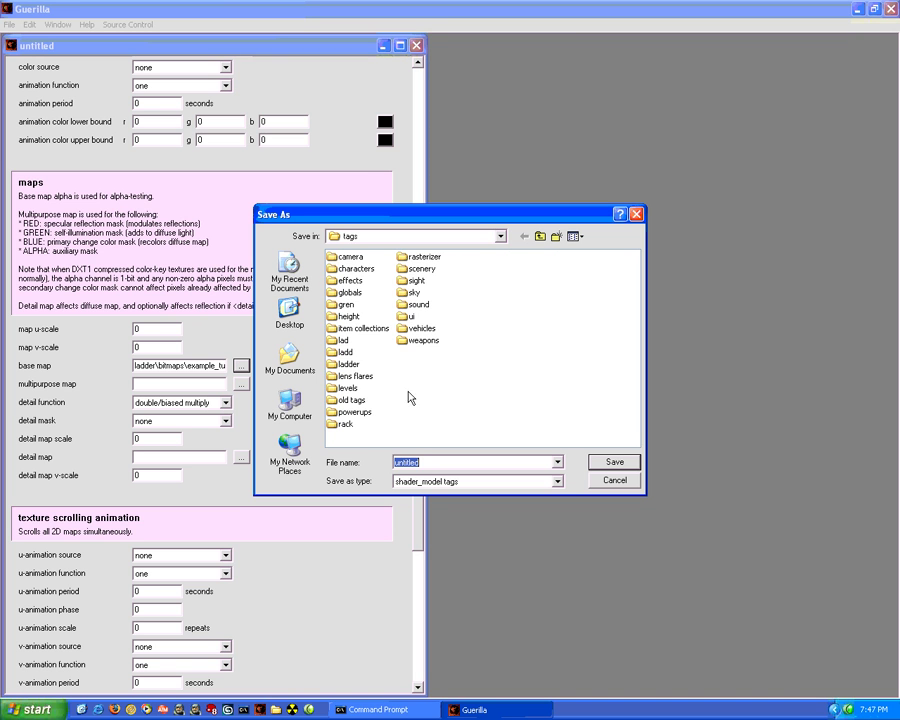
double_click(348, 364)
click(557, 237)
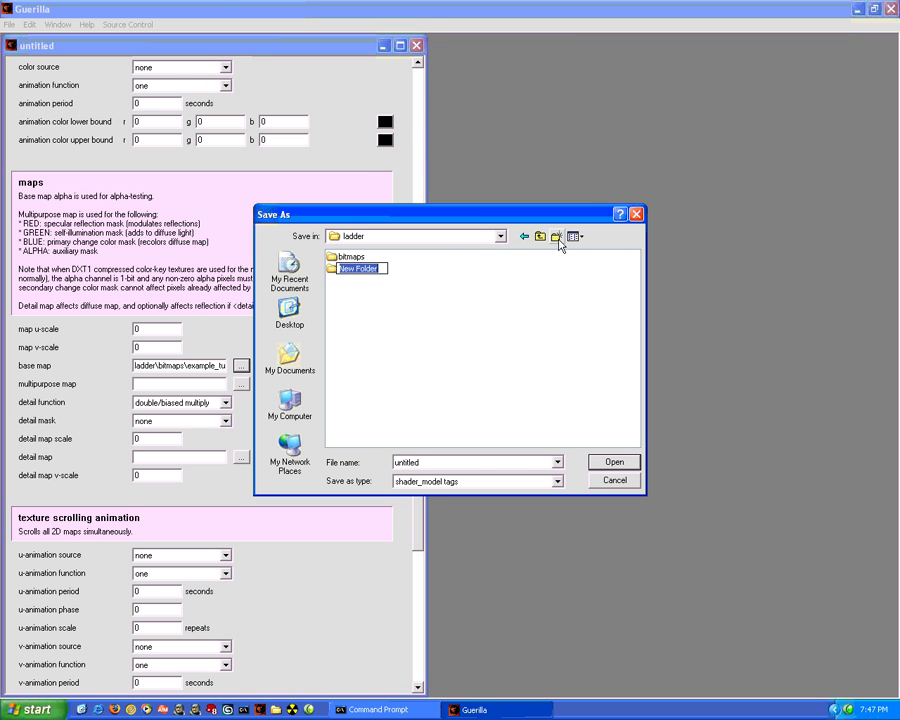
text(shaders)
key(Return)
double_click(360, 276)
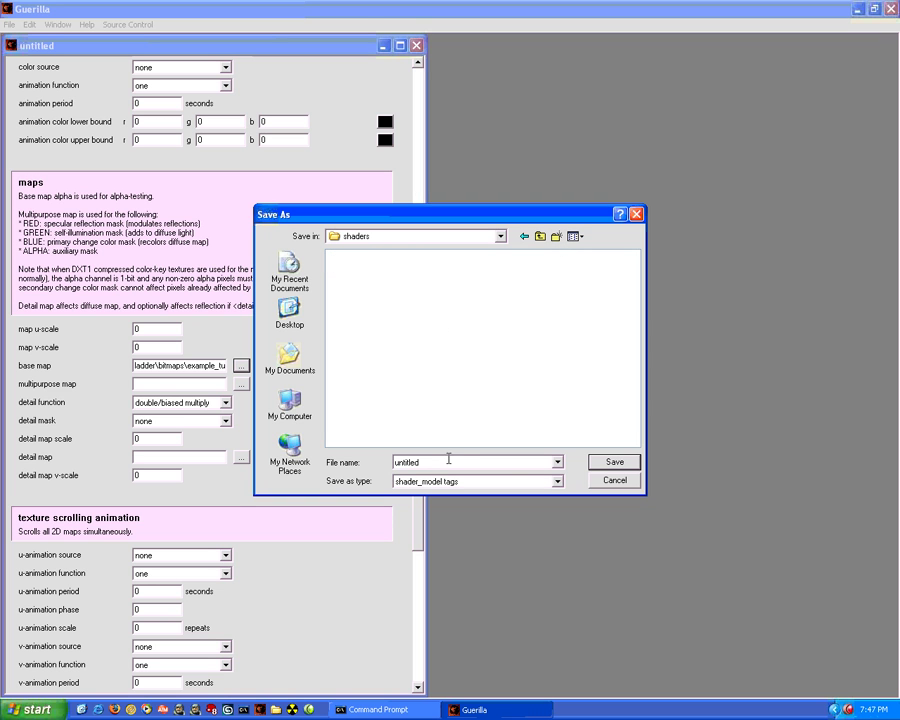
double_click(445, 461)
key(ctrl+v)
text(")
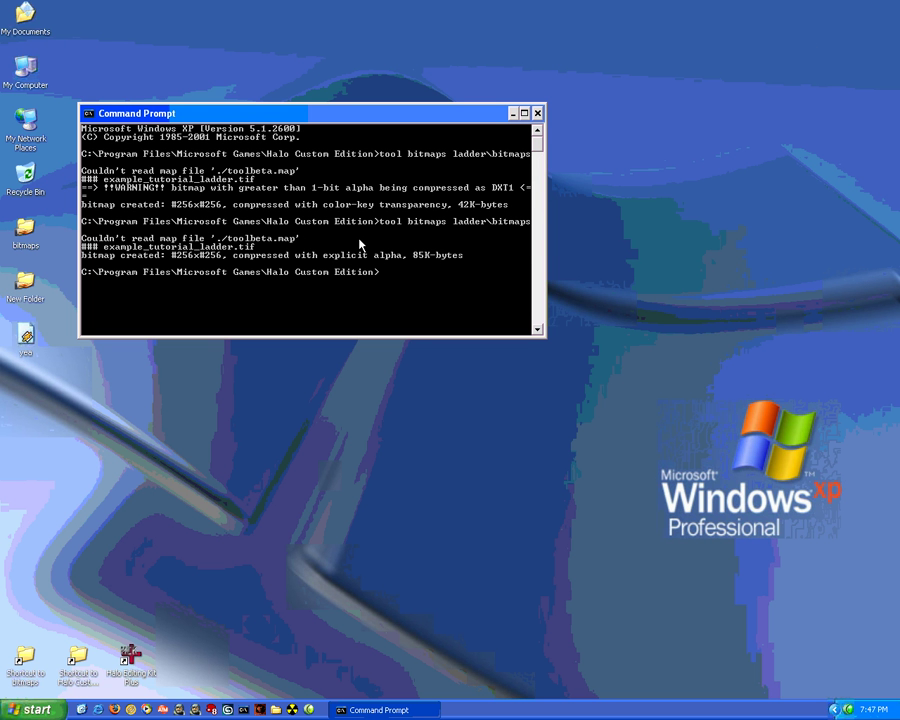
Step: Run 'tool model ladder' and then 'tool collision-geometry ladder' in the console
key(Up)
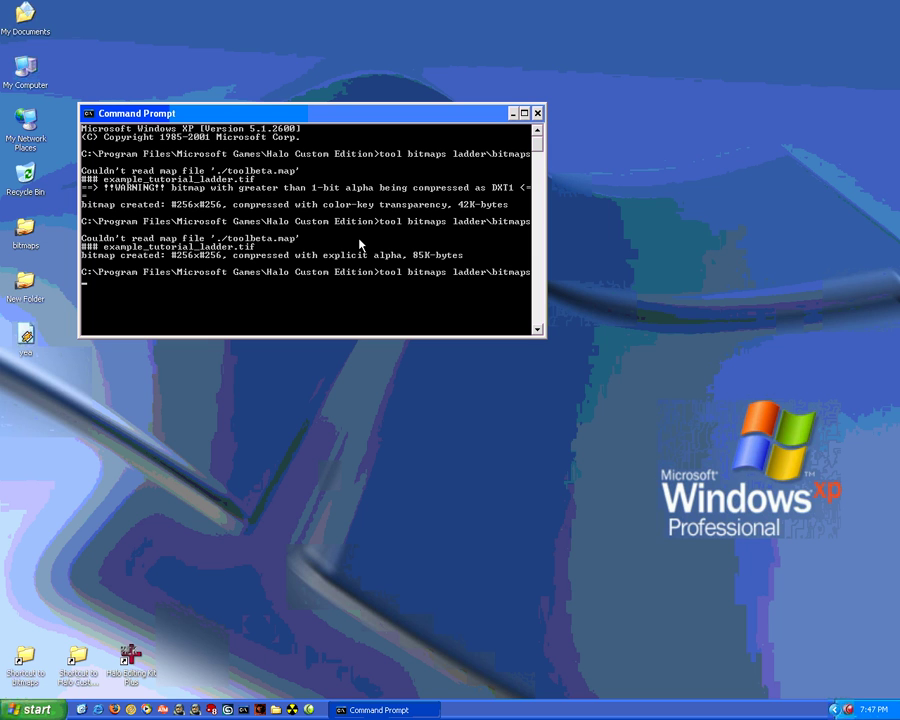
key(BackSpace)
key(BackSpace)
key(BackSpace)
key(BackSpace)
key(BackSpace)
key(BackSpace)
key(BackSpace)
key(BackSpace)
key(BackSpace)
key(BackSpace)
key(BackSpace)
key(BackSpace)
key(BackSpace)
key(BackSpace)
key(BackSpace)
key(BackSpace)
key(BackSpace)
key(BackSpace)
key(BackSpace)
key(BackSpace)
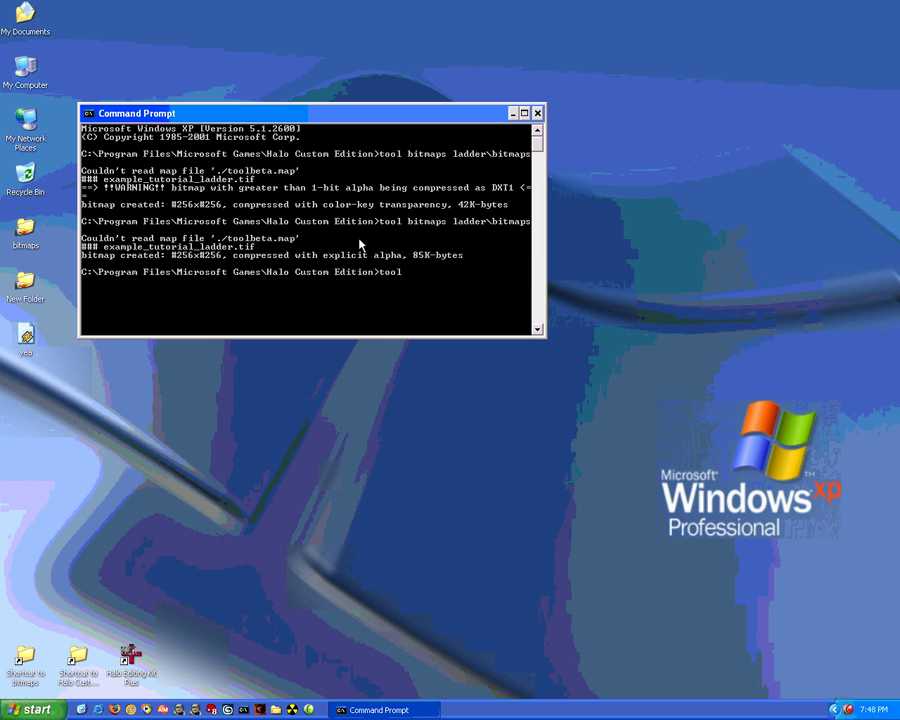
text(model ladder)
key(Return)
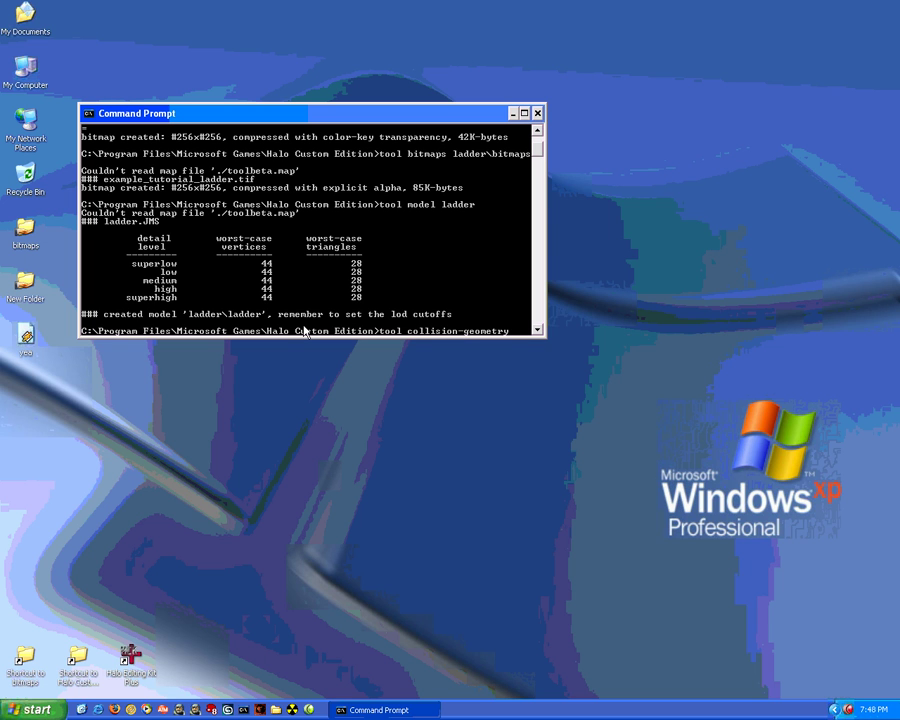
text(add)
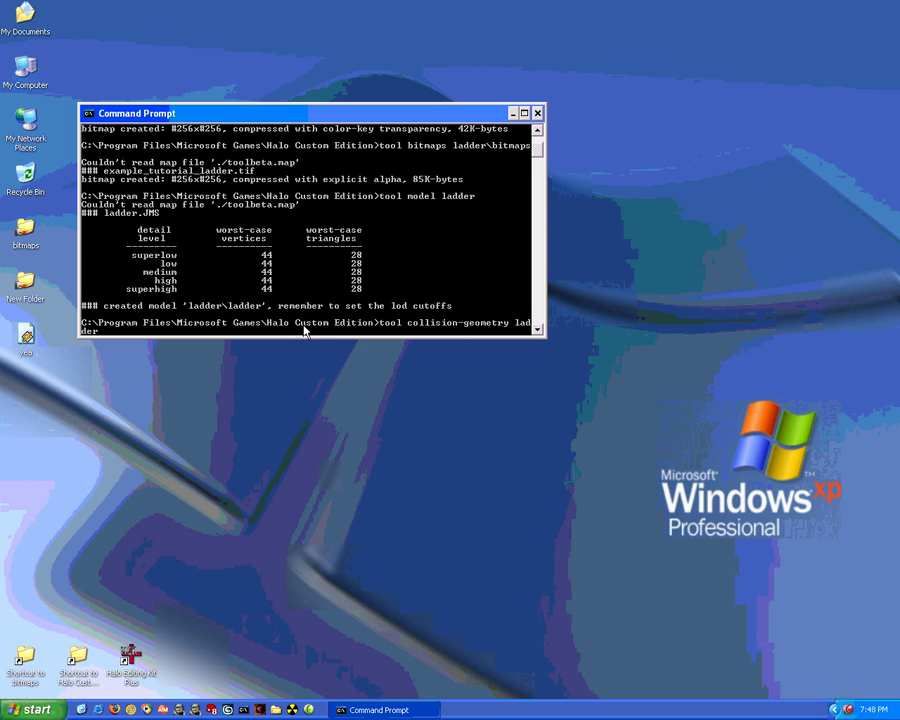
text(er)
key(Return)
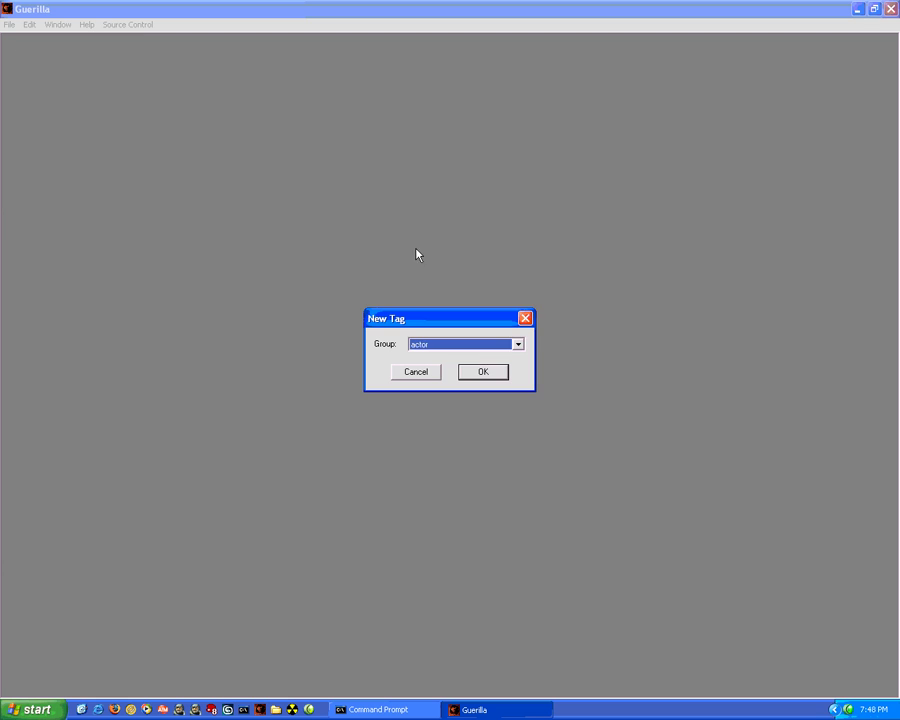
Step: Create a new tag of the scenery group
click(519, 345)
drag(521, 384, 522, 474)
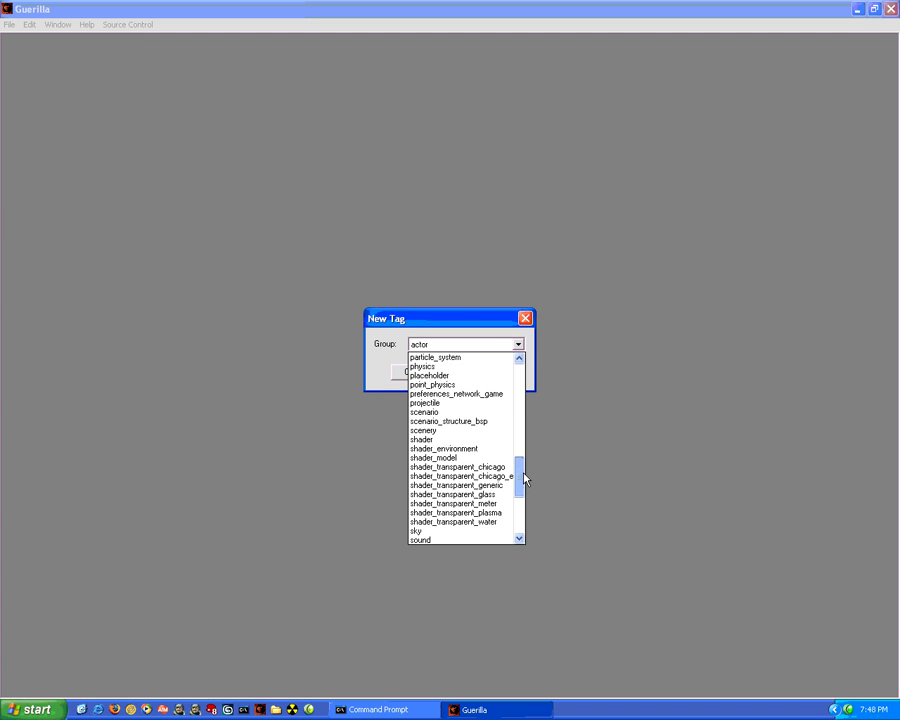
click(460, 427)
click(484, 374)
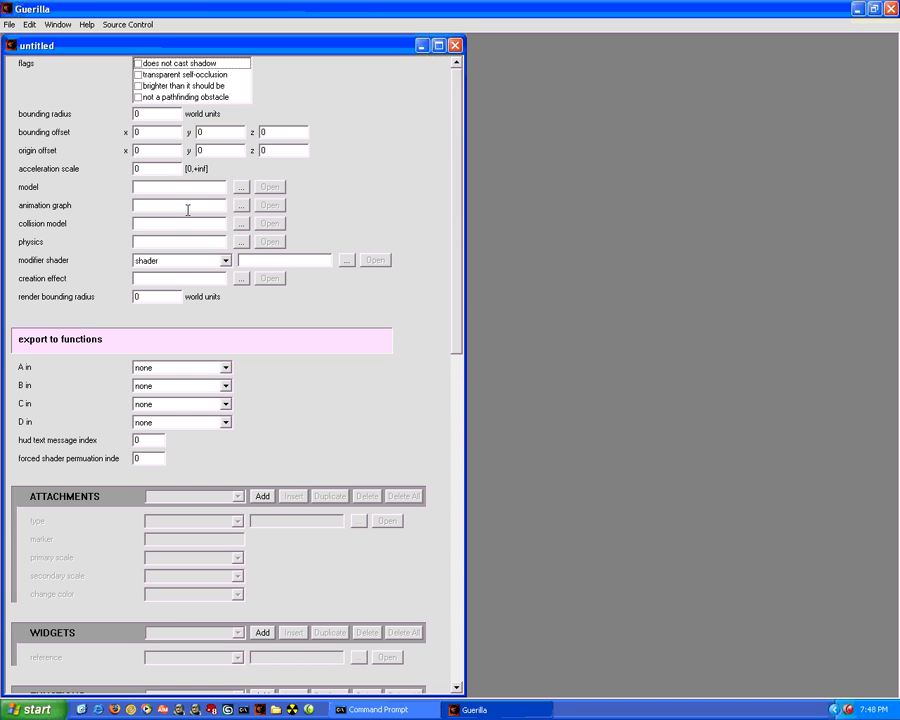
Step: Set both the bounding radius and render bounding radius to 20
drag(164, 113, 134, 115)
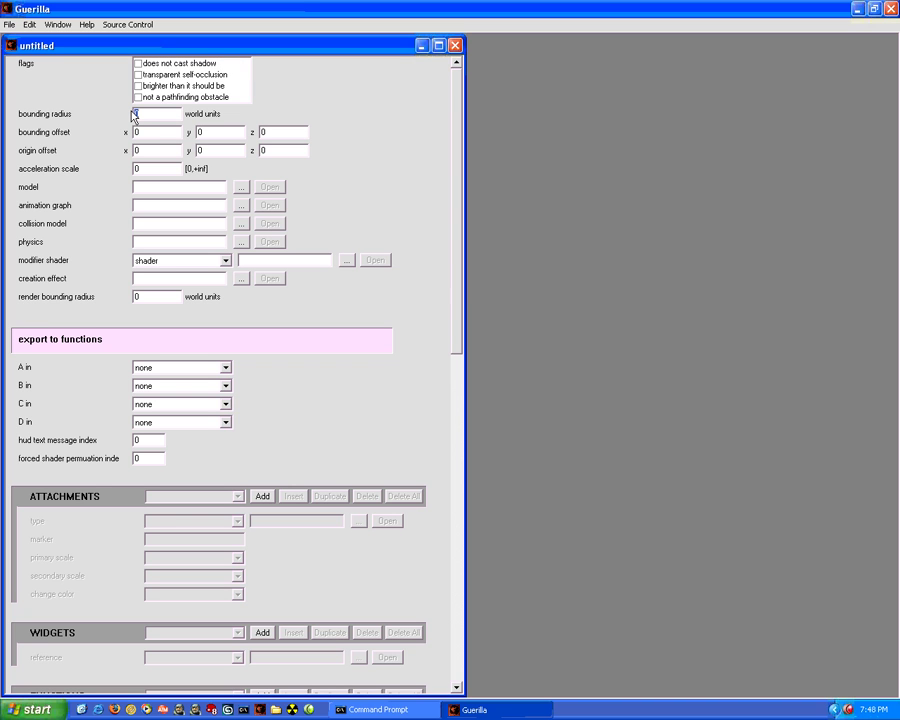
text(20)
double_click(135, 297)
text(20)
Step: Assign ladder.gbxmodel as the model and ladder.model_collision_geometry as the collision model
click(242, 186)
double_click(342, 366)
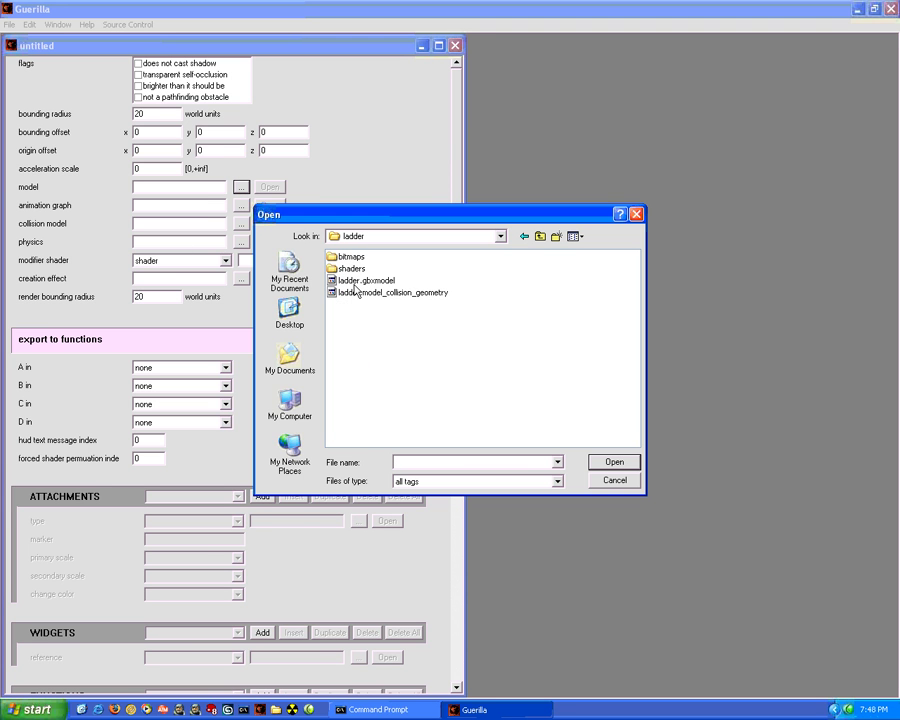
double_click(355, 284)
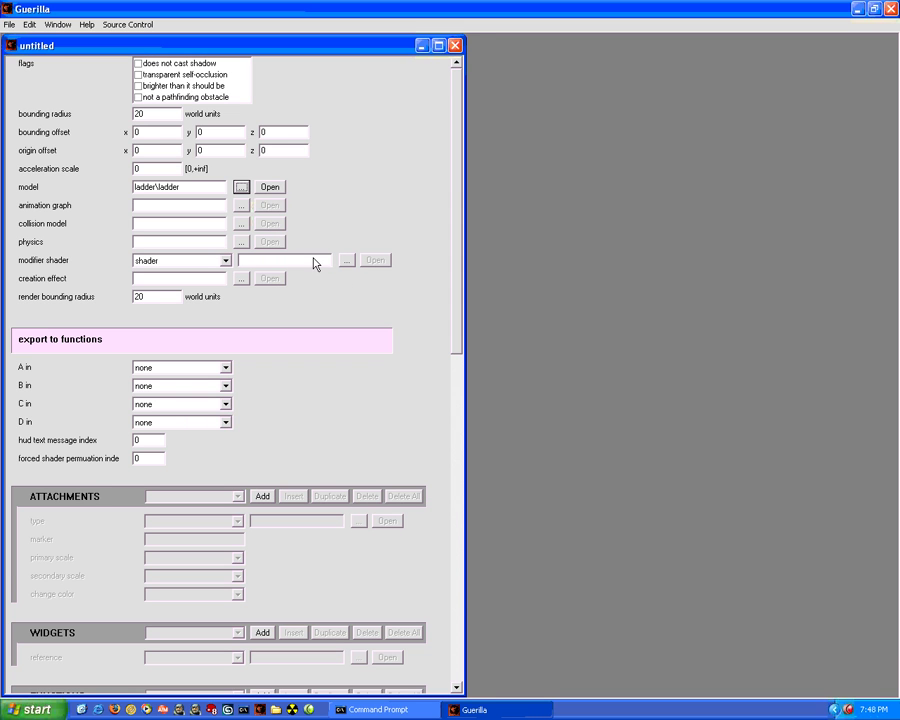
click(242, 224)
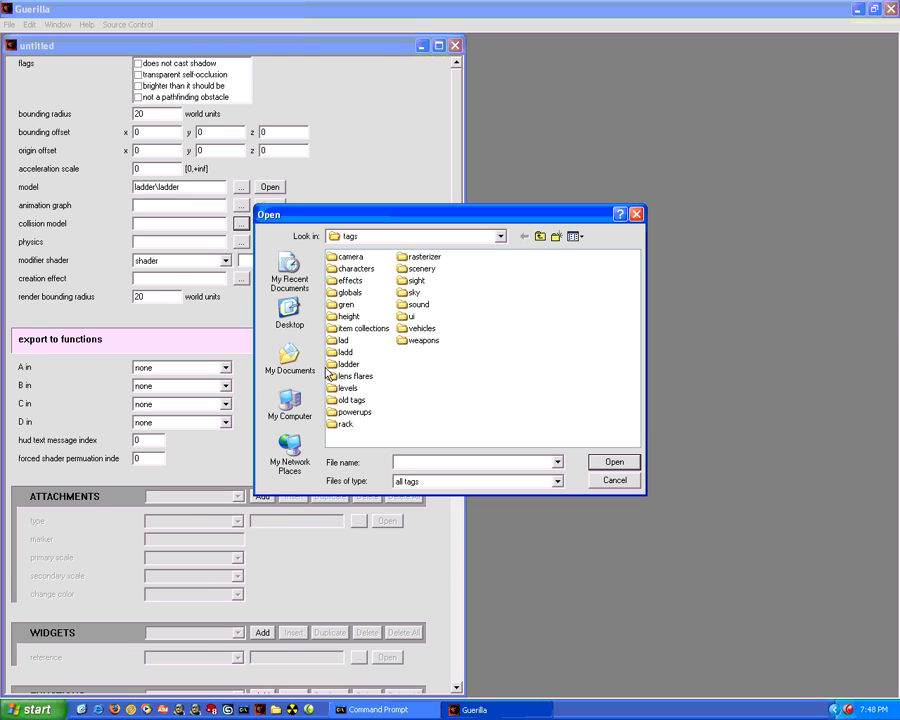
click(345, 364)
double_click(345, 364)
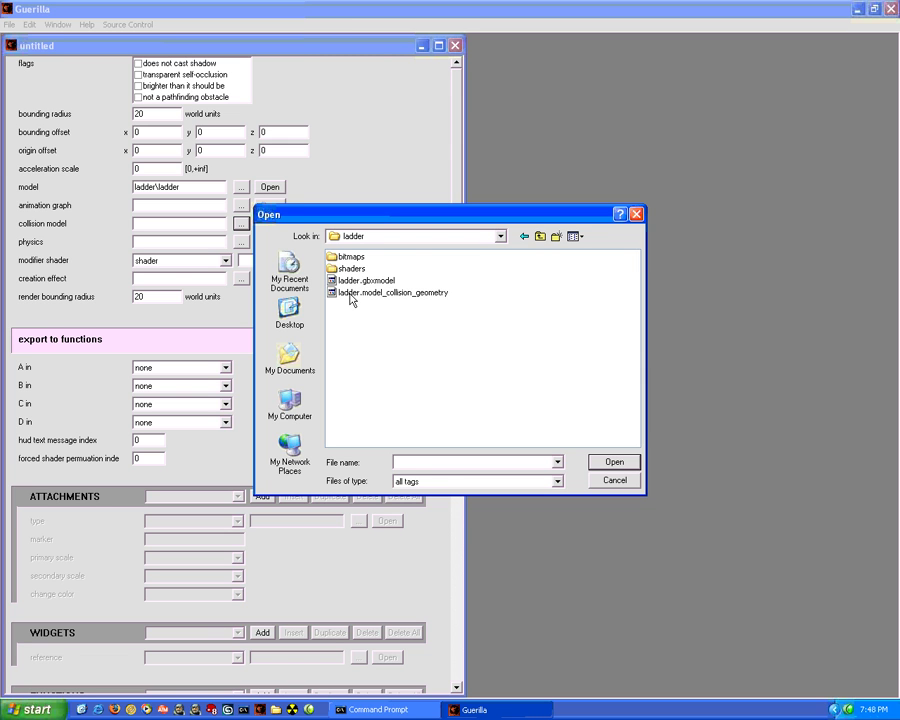
double_click(438, 294)
Step: Save the scenery tag as ladder in the ladder folder
click(455, 45)
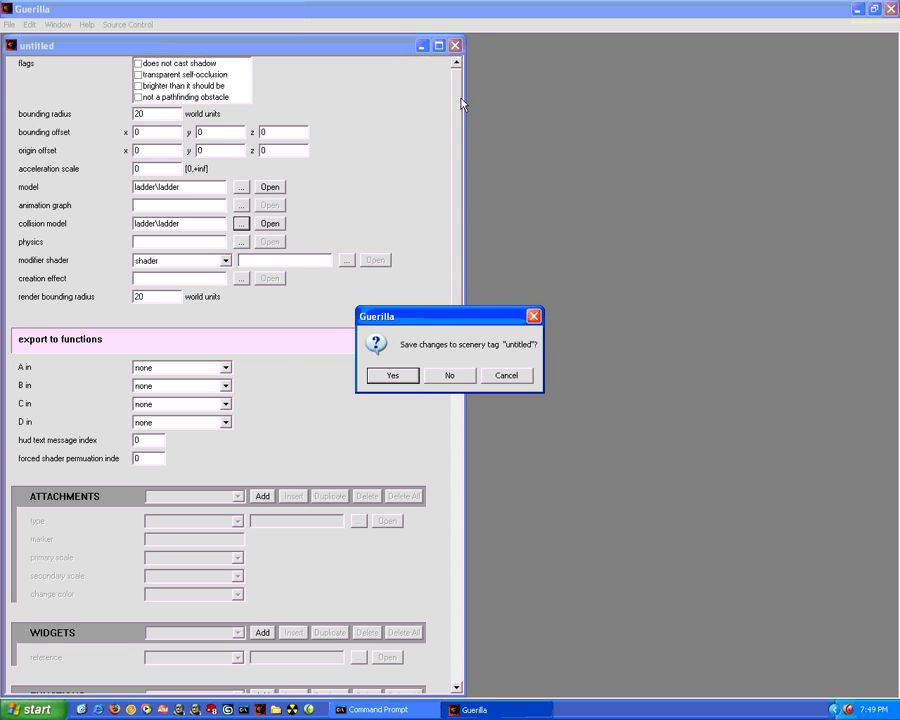
click(400, 373)
double_click(348, 364)
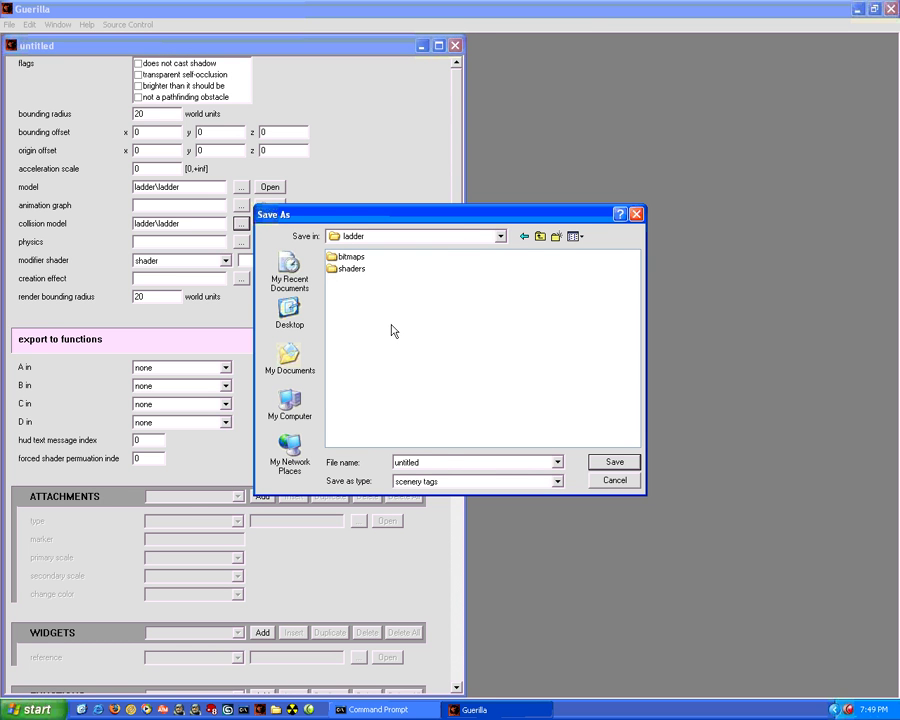
double_click(445, 463)
text(lad)
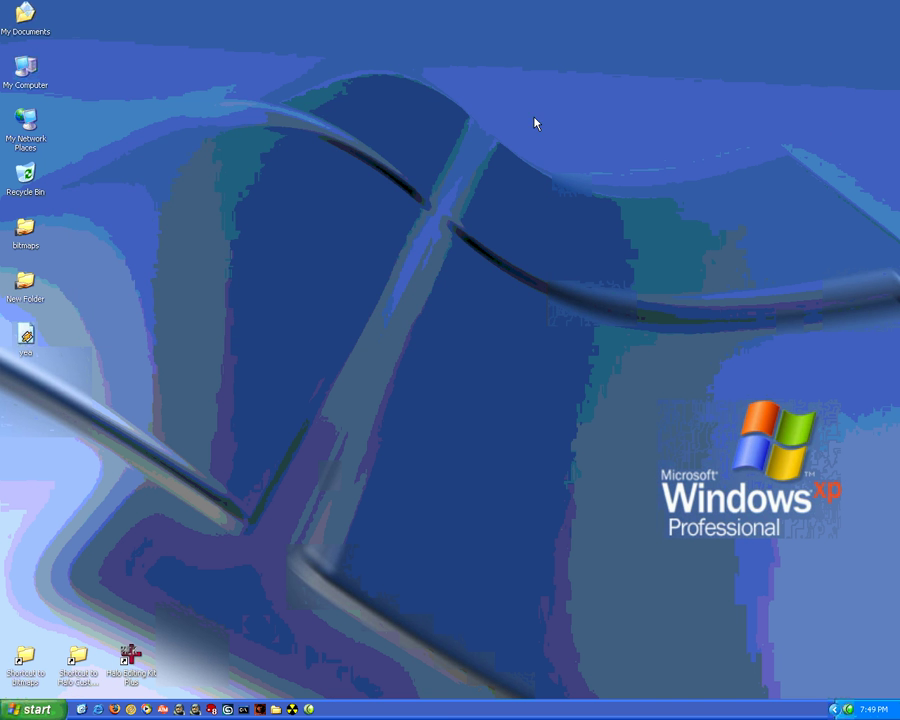
Step: Open the small scenario in Sapien and expand Mission > Objects > Scenery
click(210, 710)
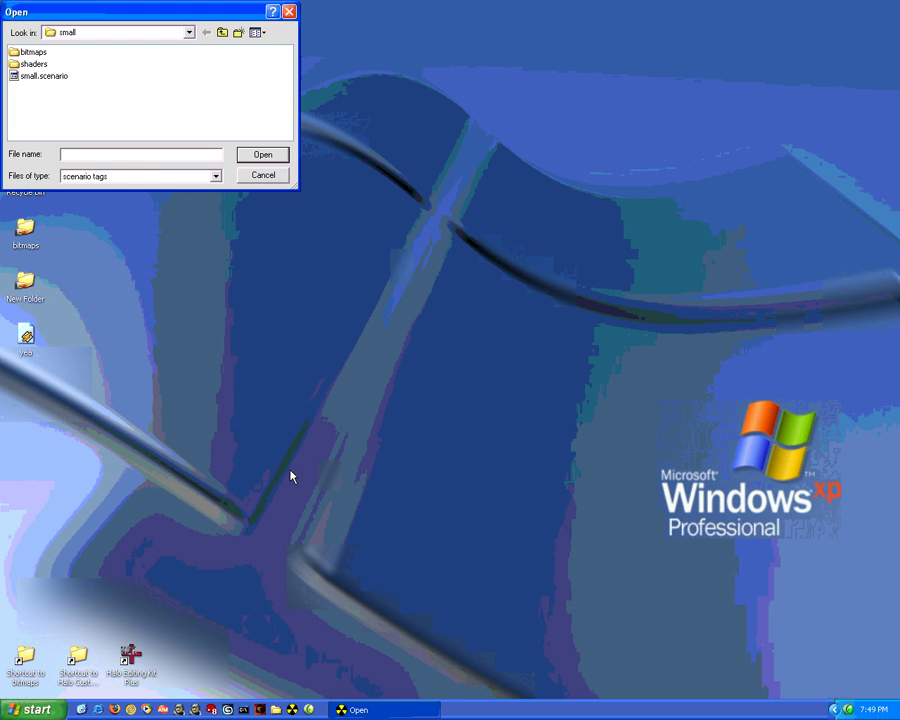
double_click(60, 78)
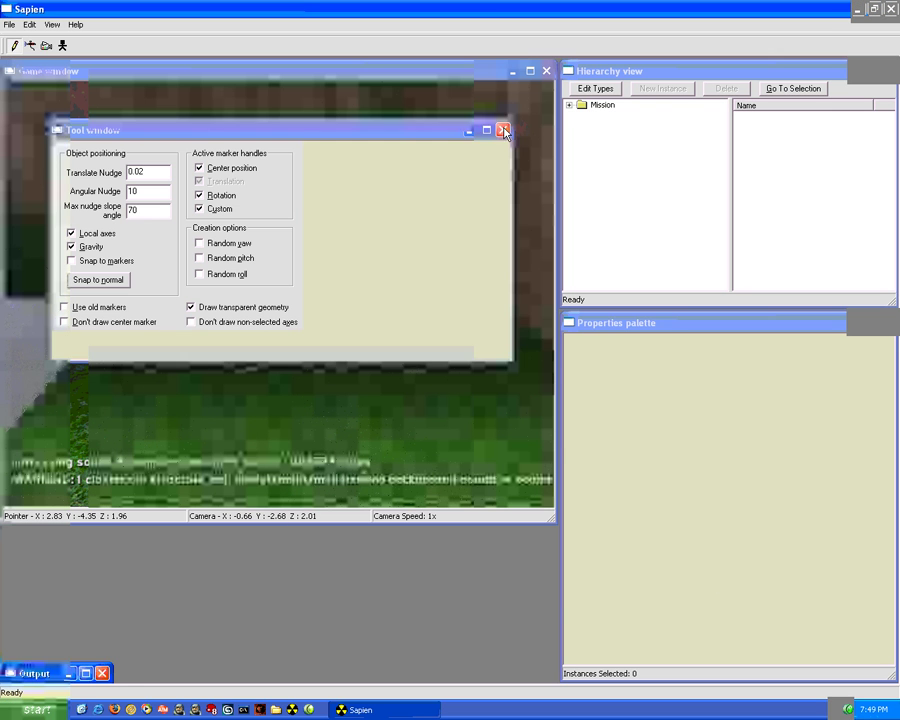
click(502, 129)
double_click(576, 105)
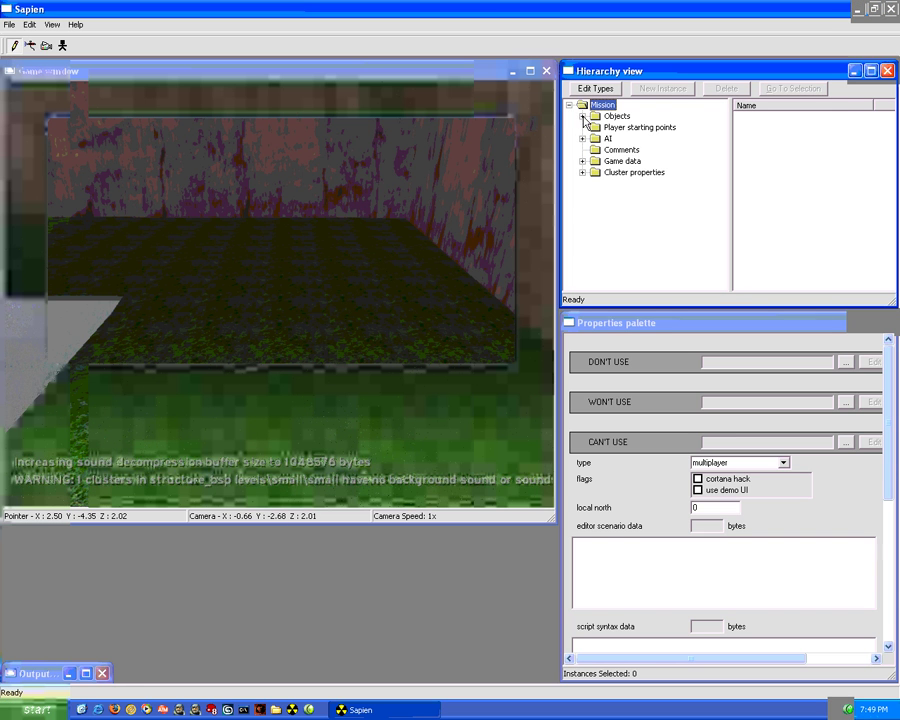
click(582, 116)
click(631, 161)
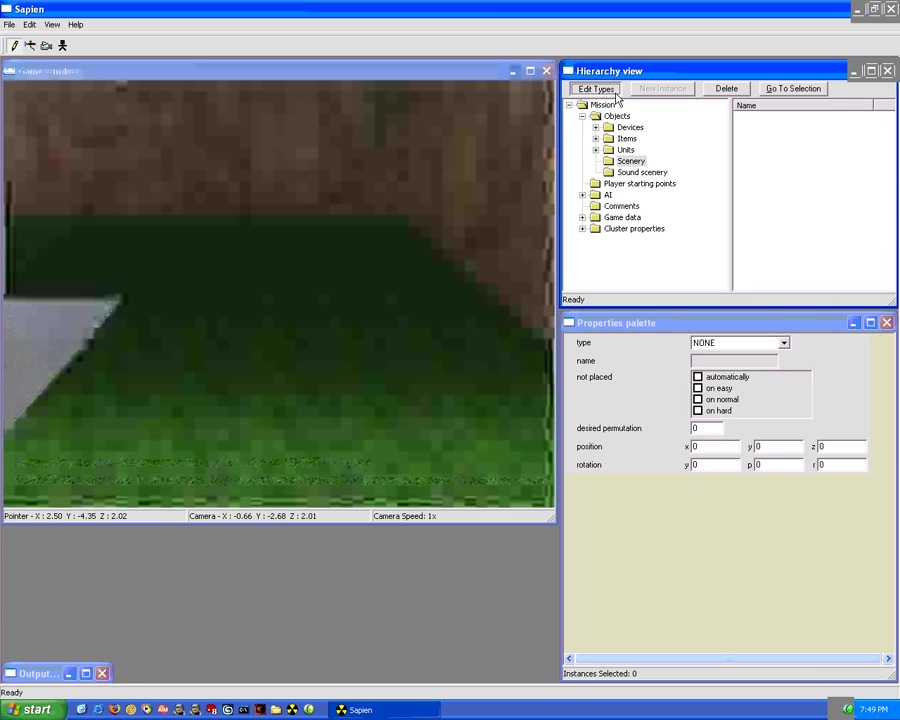
Step: Add tags\ladder\ladder.scenery to the scenario's scenery types
click(595, 88)
click(380, 424)
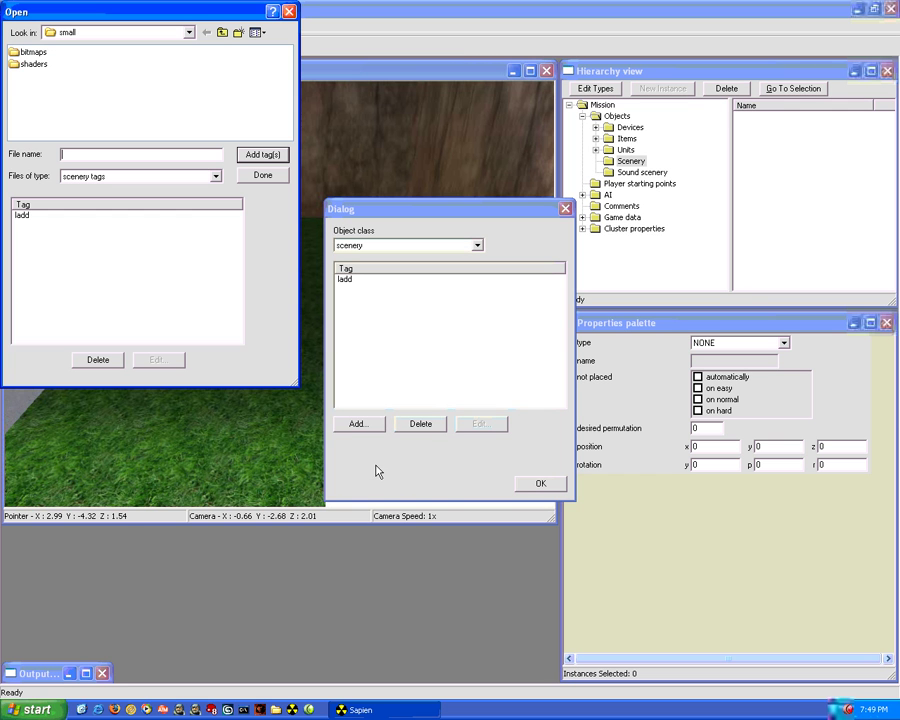
click(223, 33)
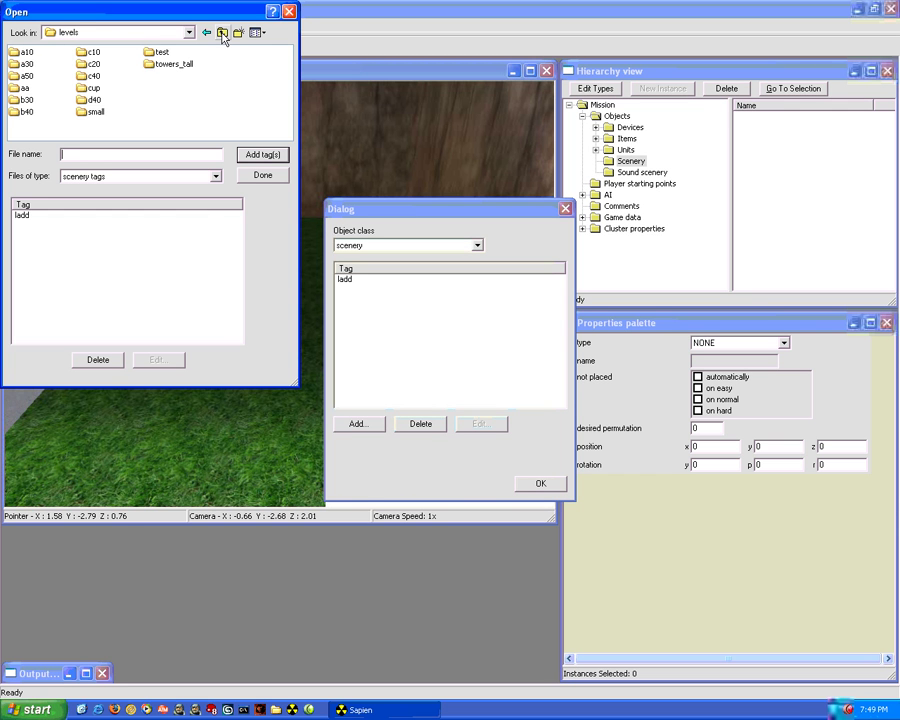
click(223, 33)
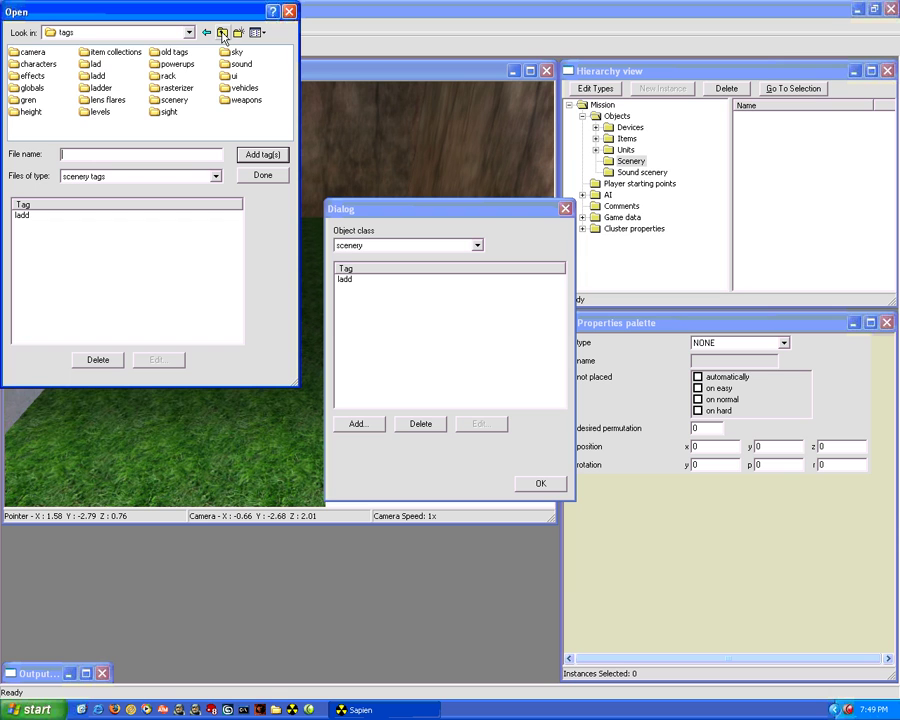
click(101, 88)
double_click(104, 89)
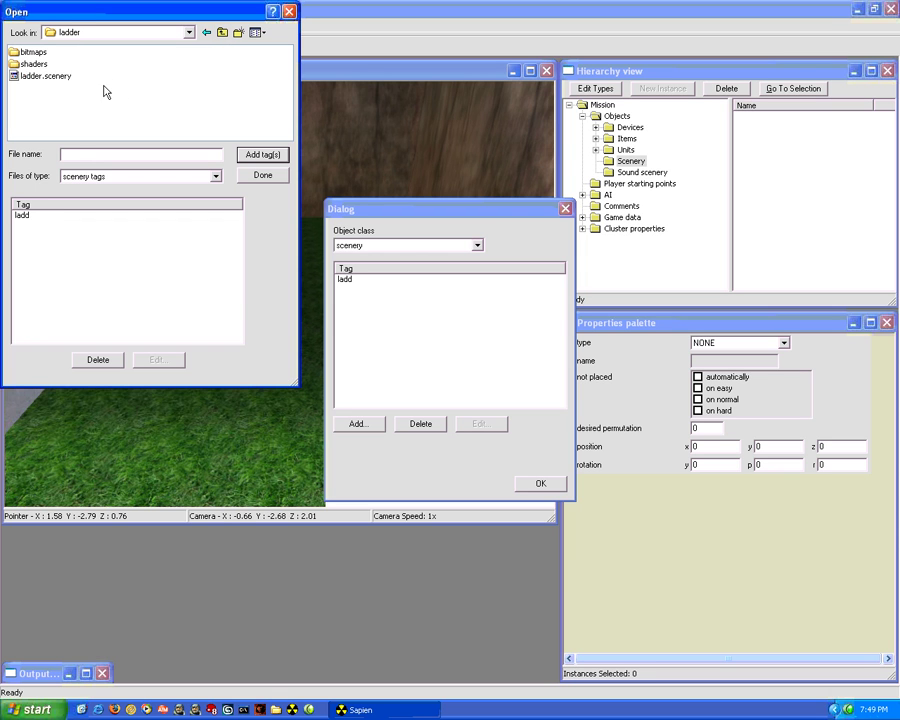
double_click(50, 76)
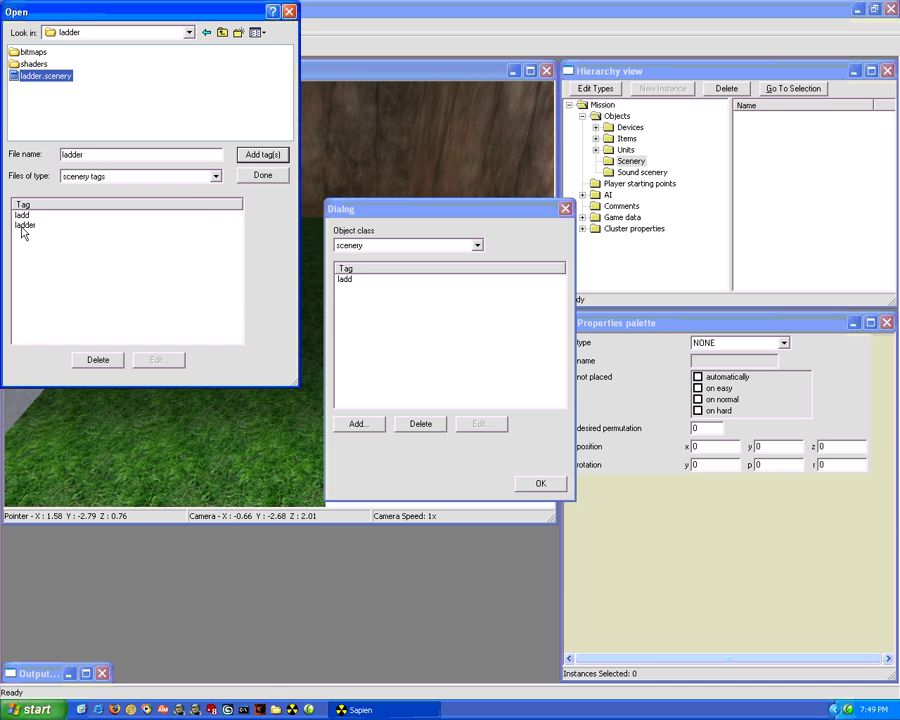
click(261, 177)
Step: Place a ladder scenery object and drag it next to the white slab
click(538, 482)
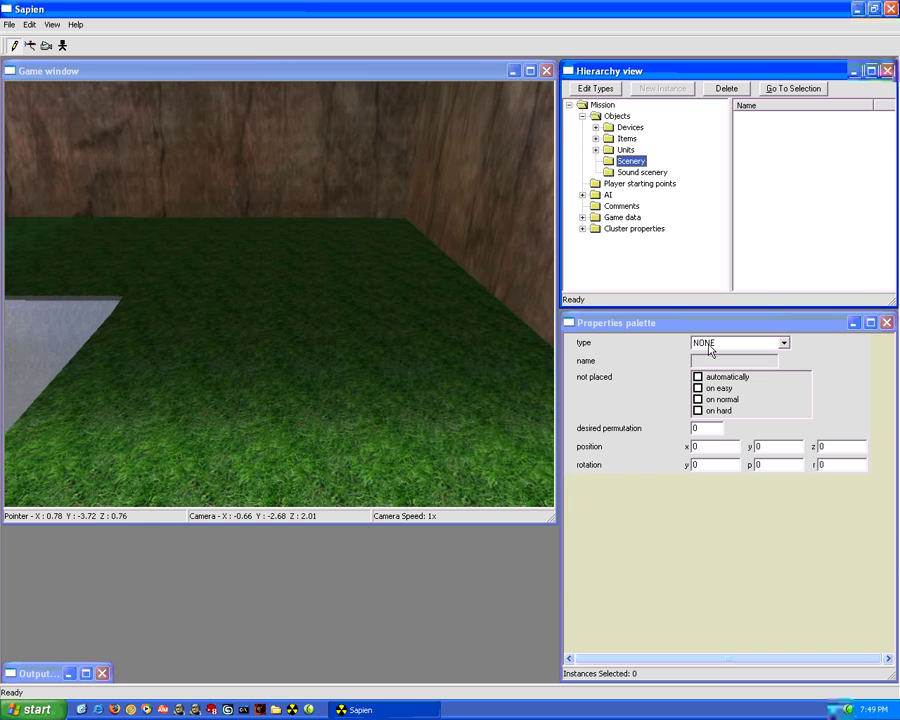
click(709, 343)
click(712, 364)
click(257, 310)
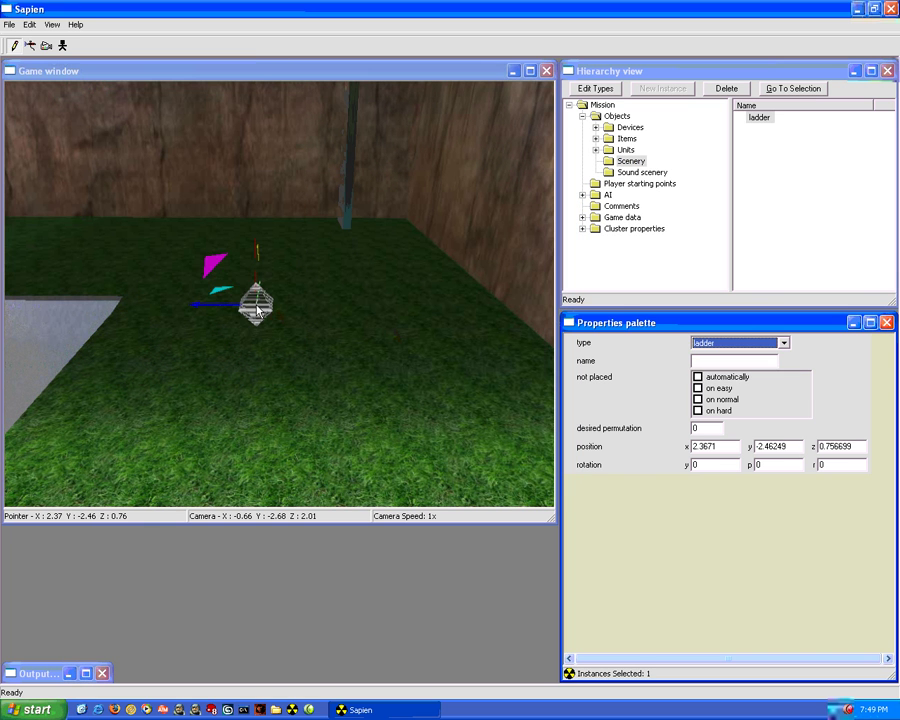
click(270, 316)
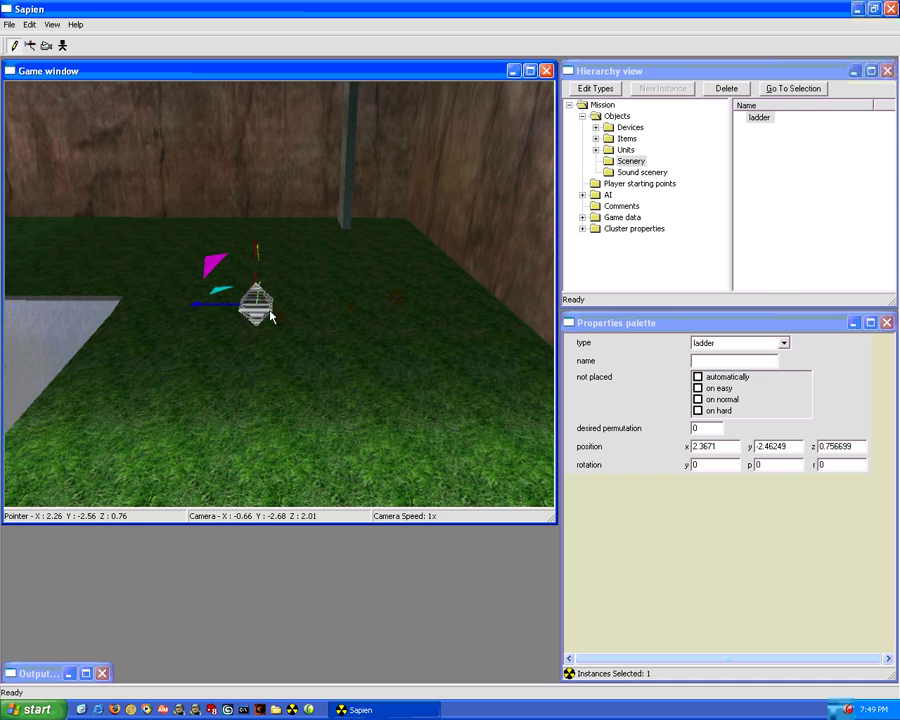
drag(270, 316, 140, 545)
Step: Fly the camera around to check the ladder's placement, then close Sapien
scroll(325, 394, up, 4)
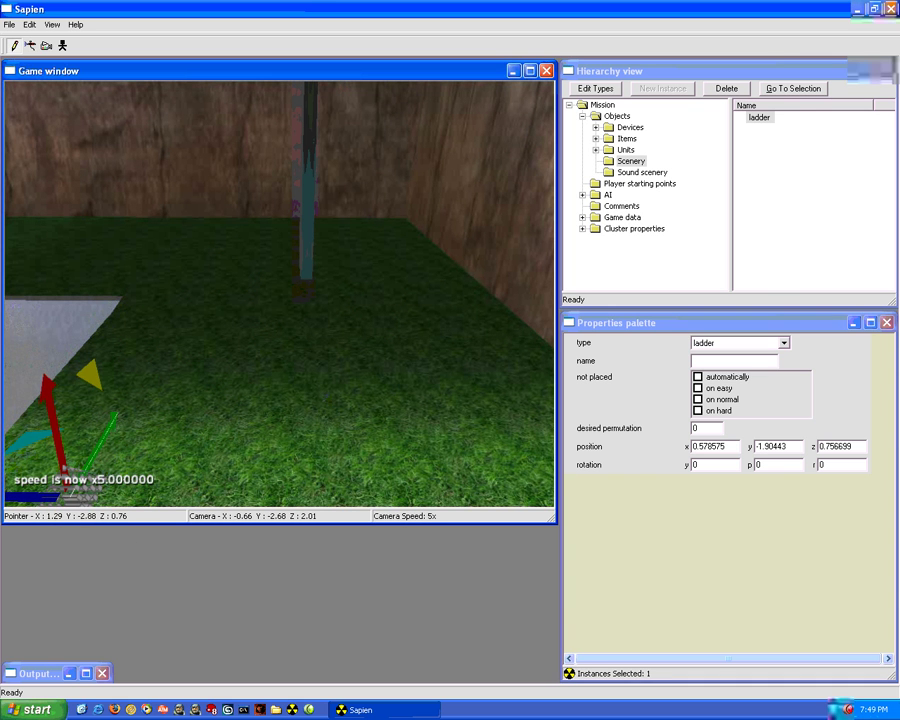
scroll(280, 290, up, 3)
key(w)
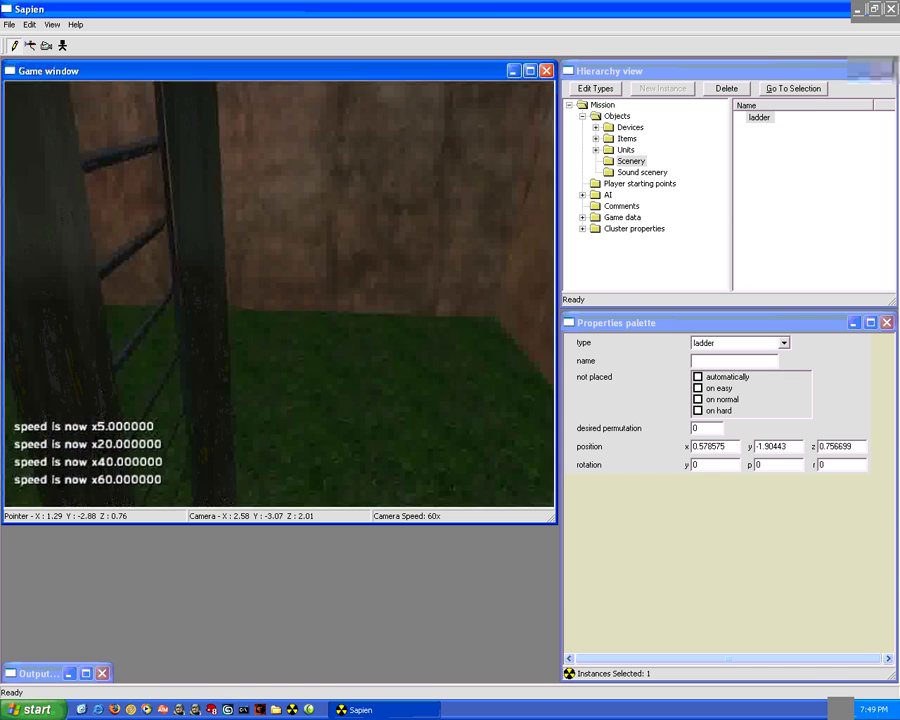
key(w)
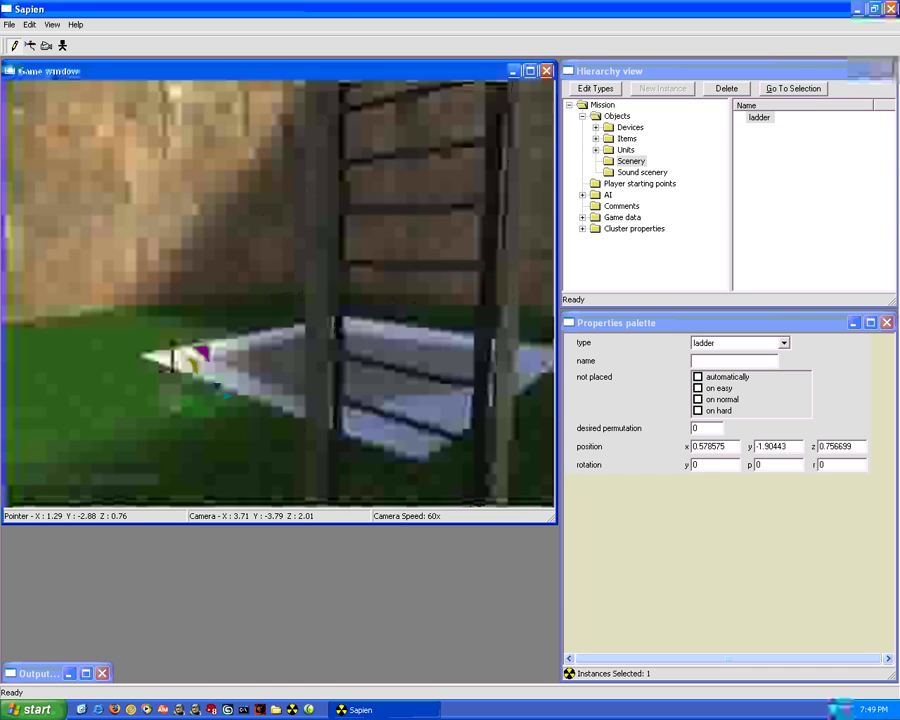
key(s)
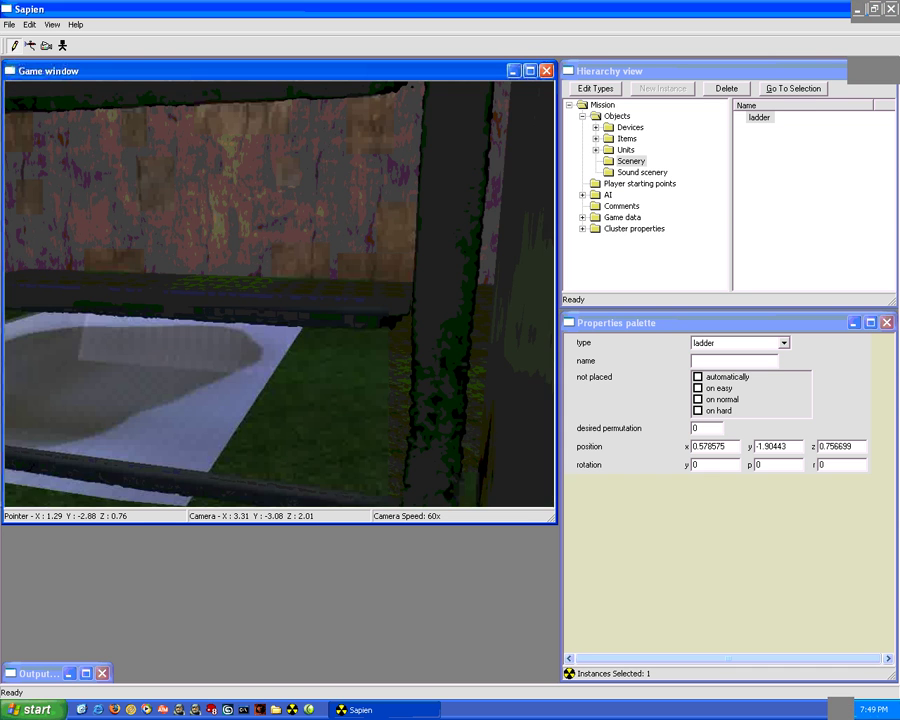
key(s)
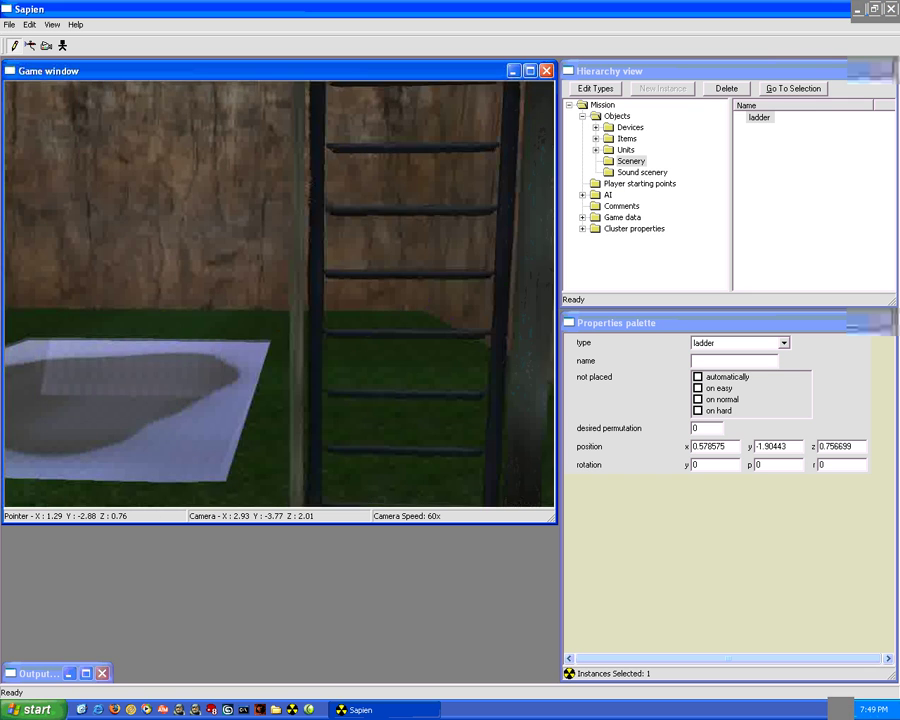
key(d)
key(a)
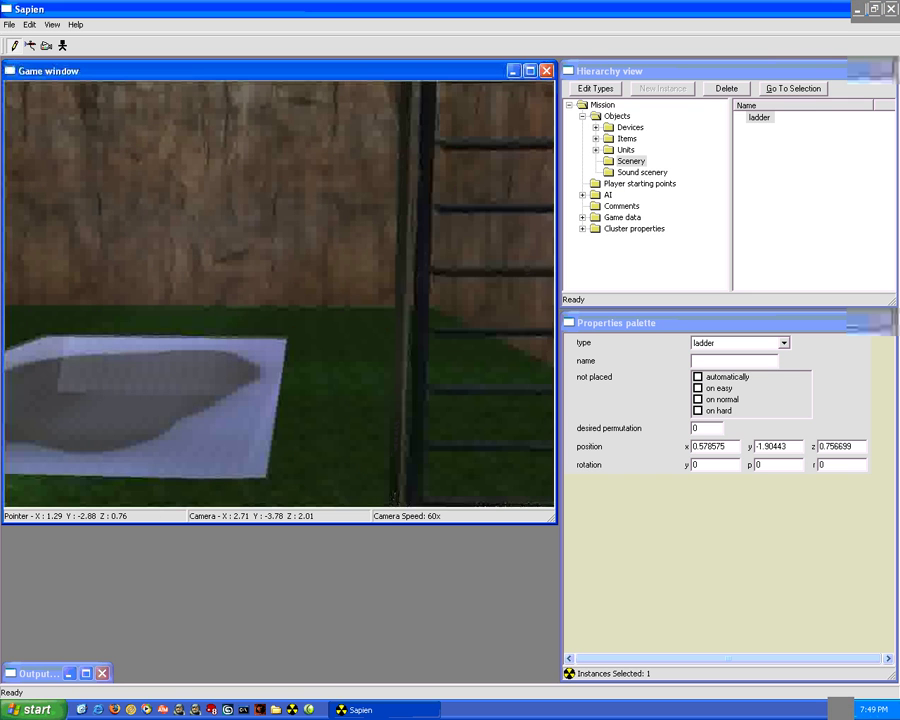
key(w)
click(891, 8)
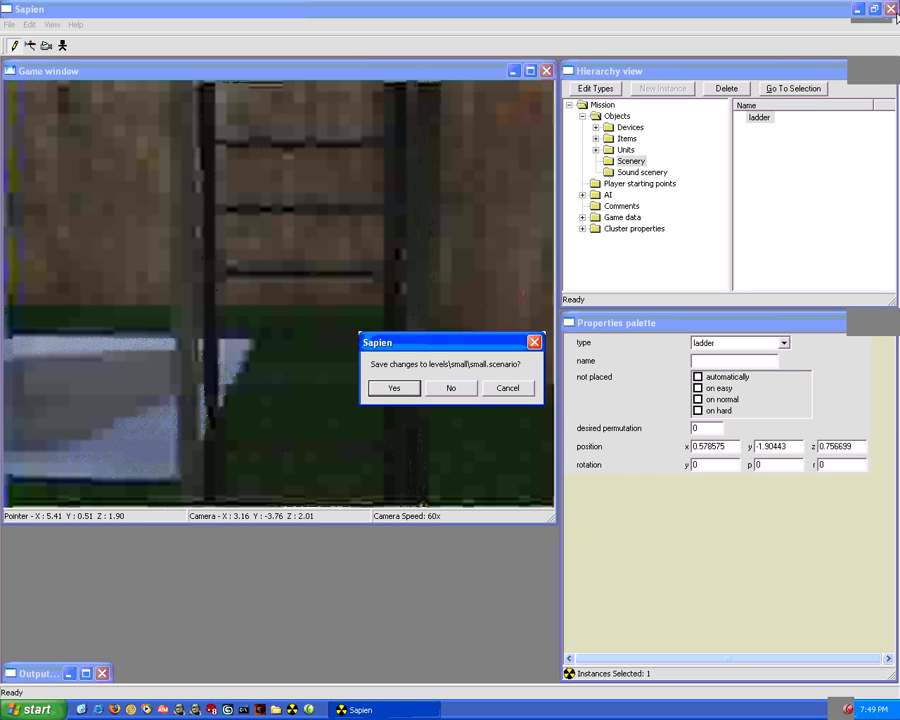
Step: Save small.scenario, then build the map with 'tool build-cache-file levels\small\small'
click(413, 388)
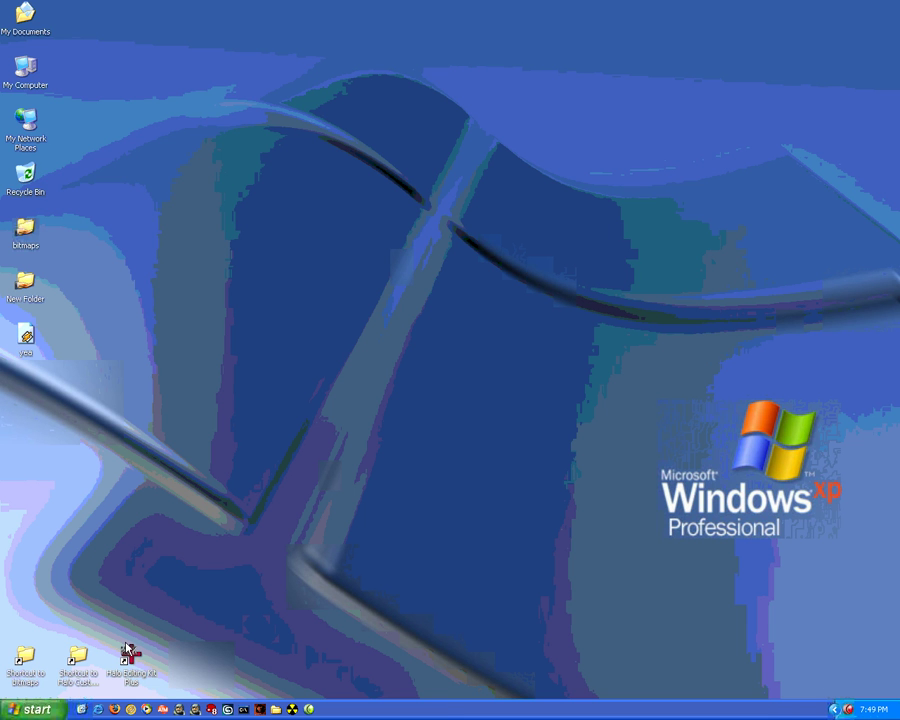
click(243, 709)
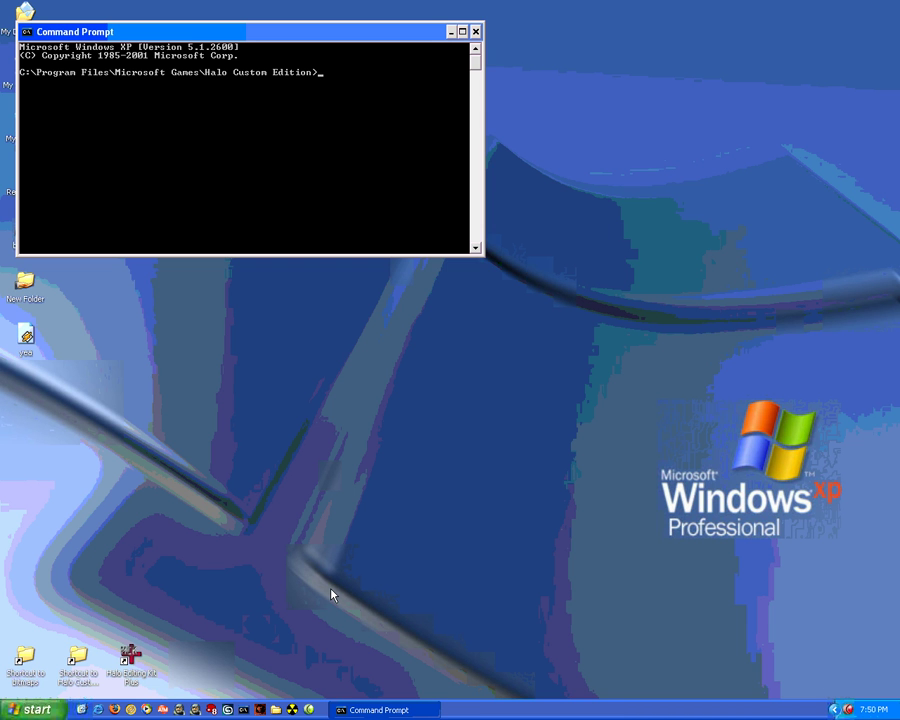
text(tool)
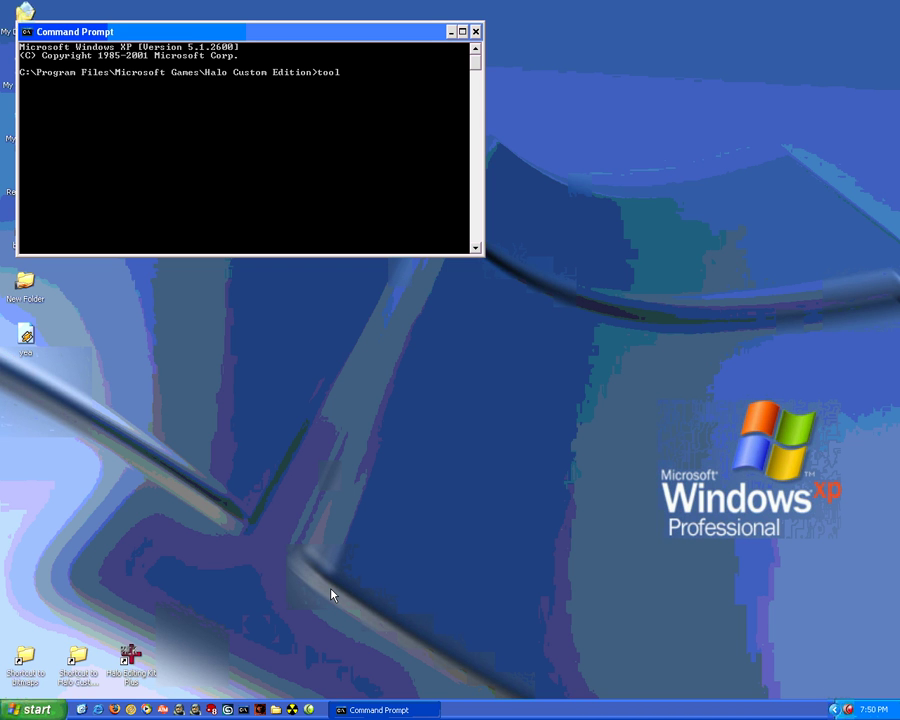
text( build-cache-file levels\small\small)
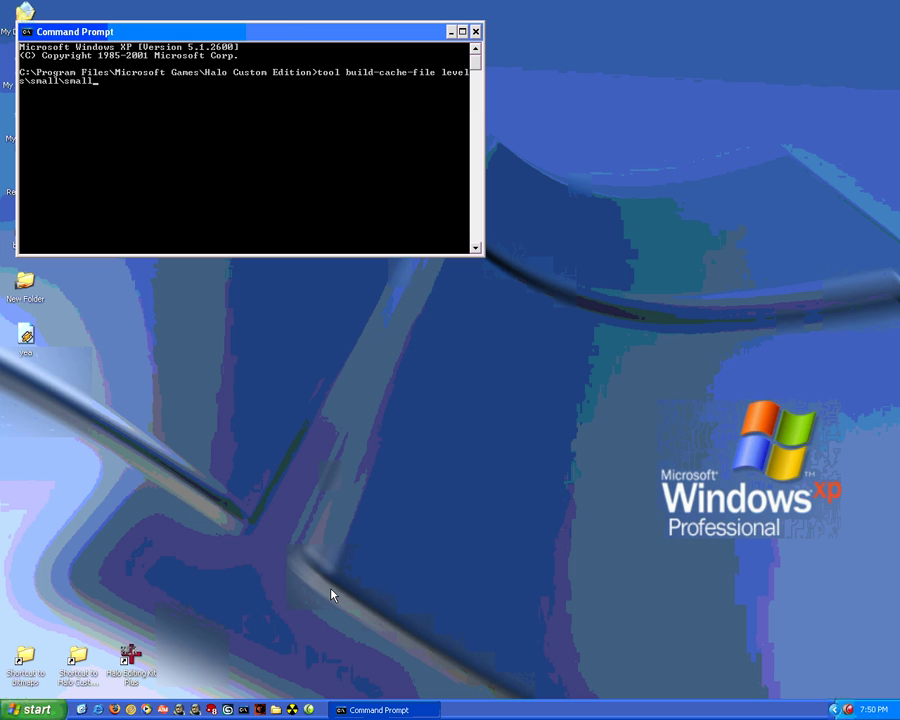
key(Return)
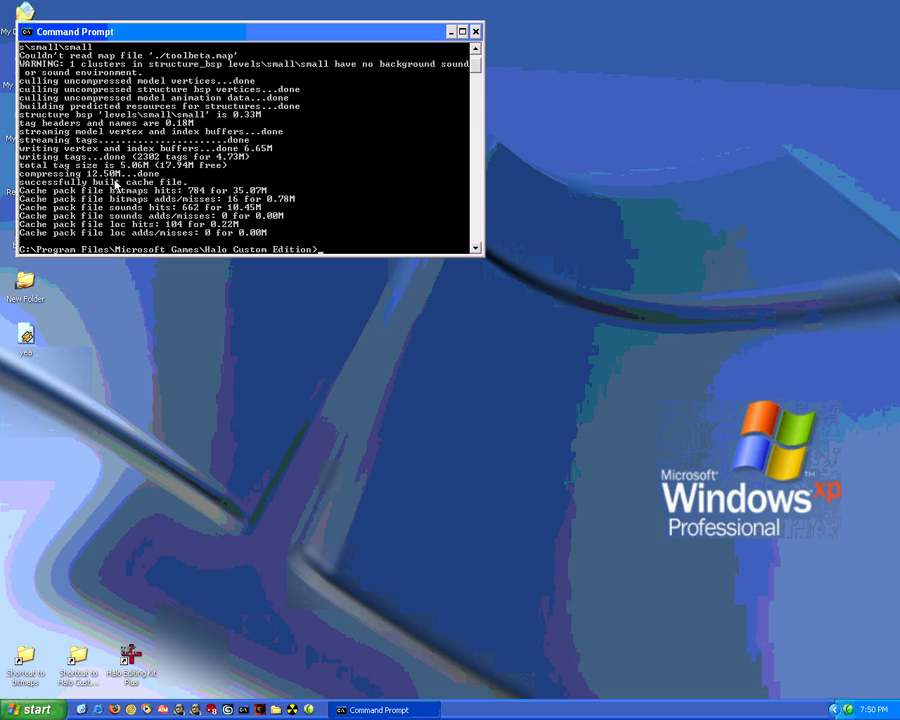
click(475, 32)
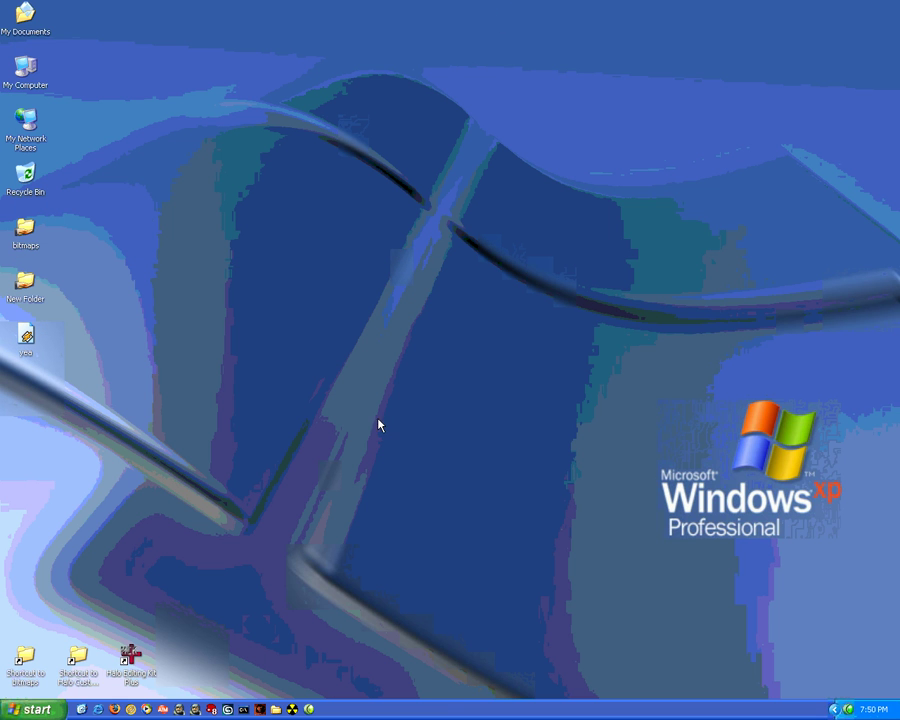
Step: Host a Multiplayer LAN game on the small map and walk onto the ladder to climb it
click(198, 710)
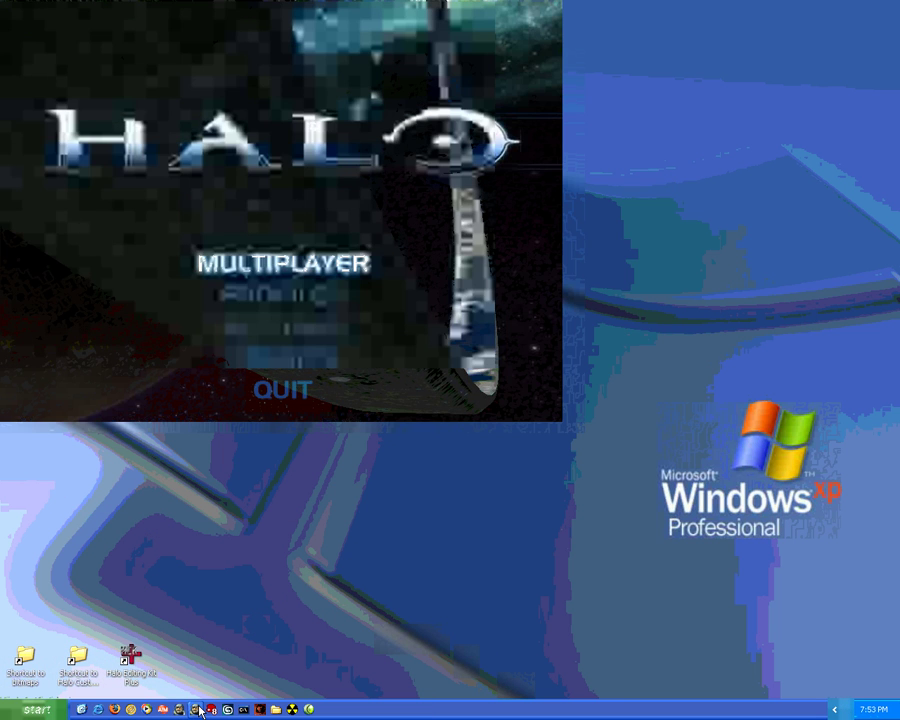
click(283, 262)
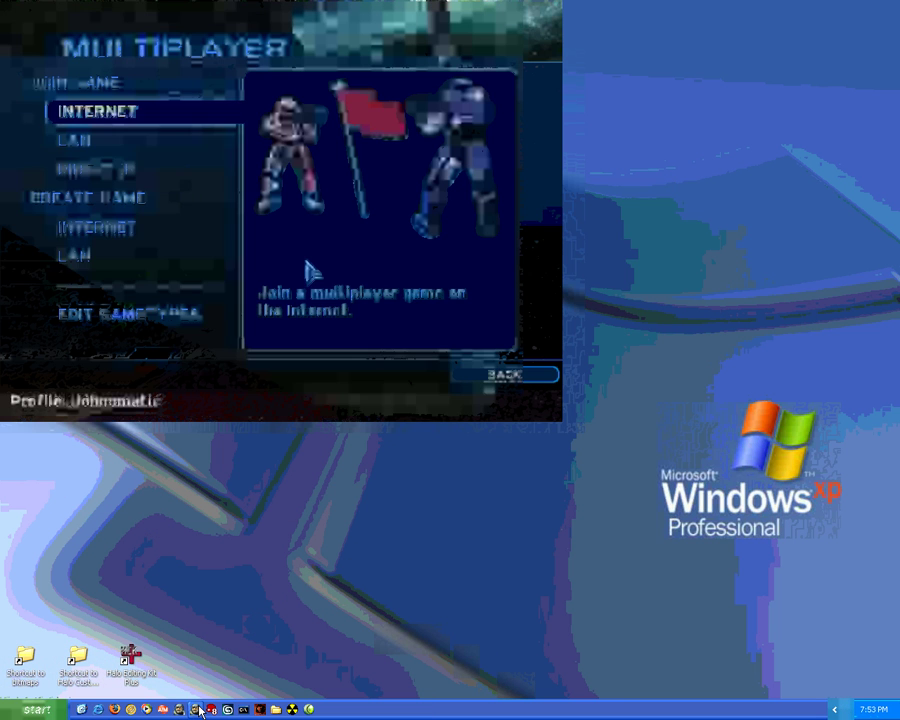
click(152, 266)
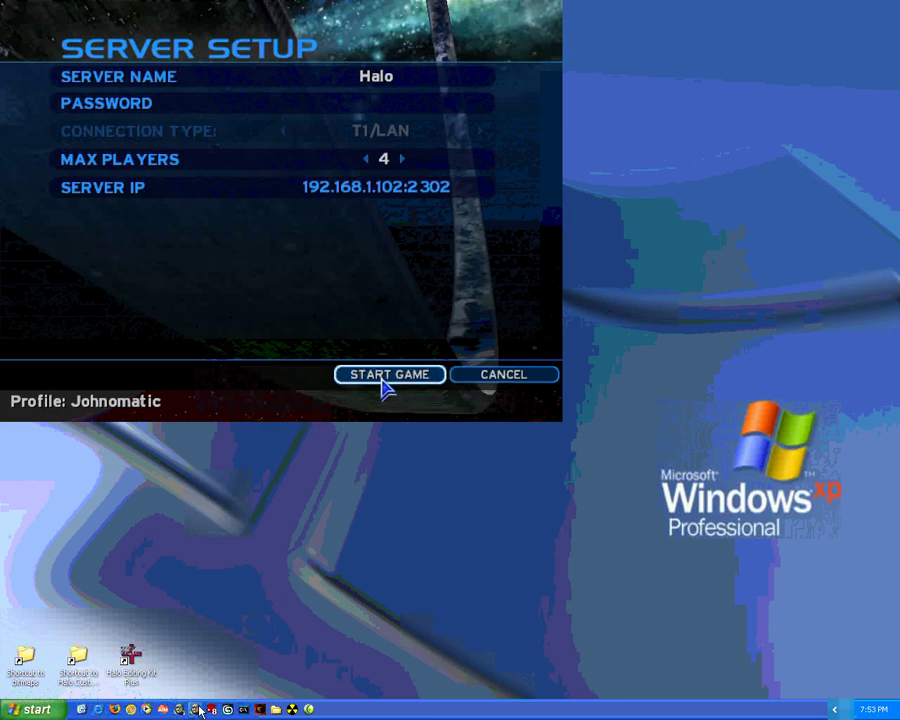
click(383, 375)
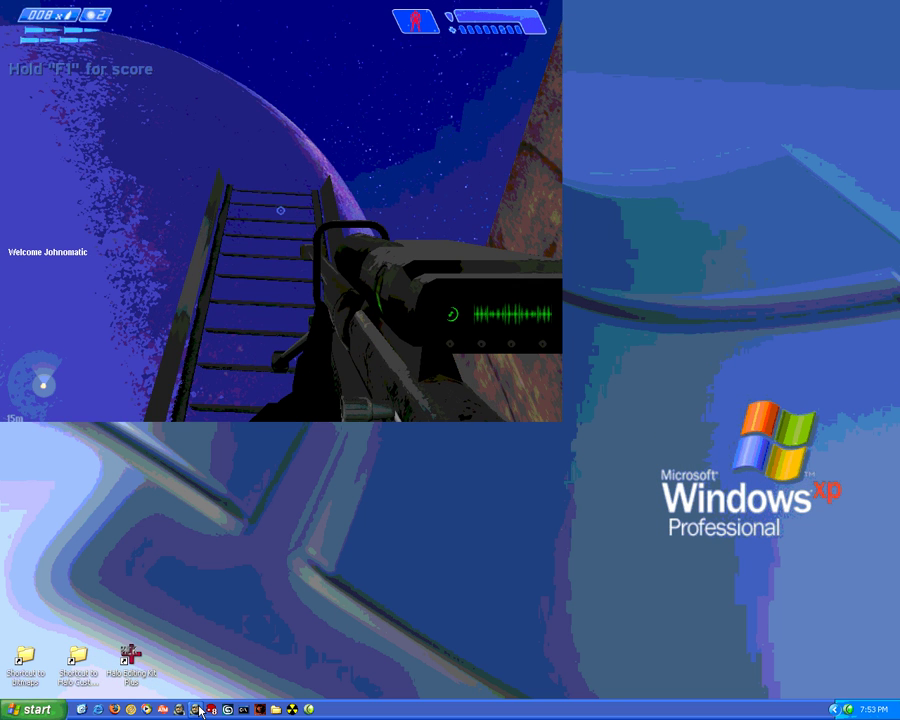
key(w)
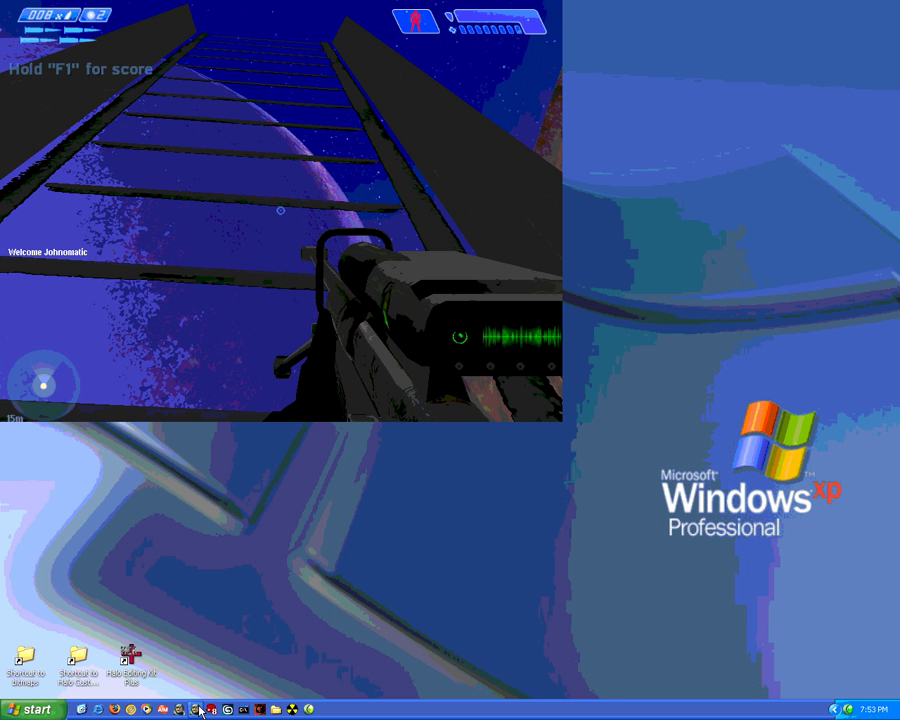